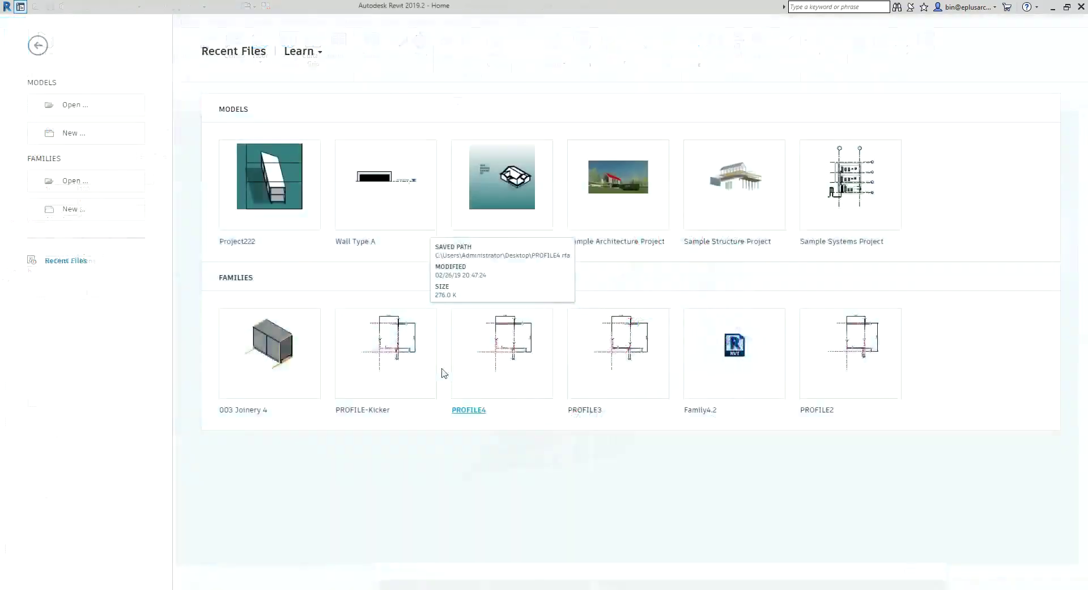
Create a new family from the Metric Generic Model Adaptive.rft template
click(97, 213)
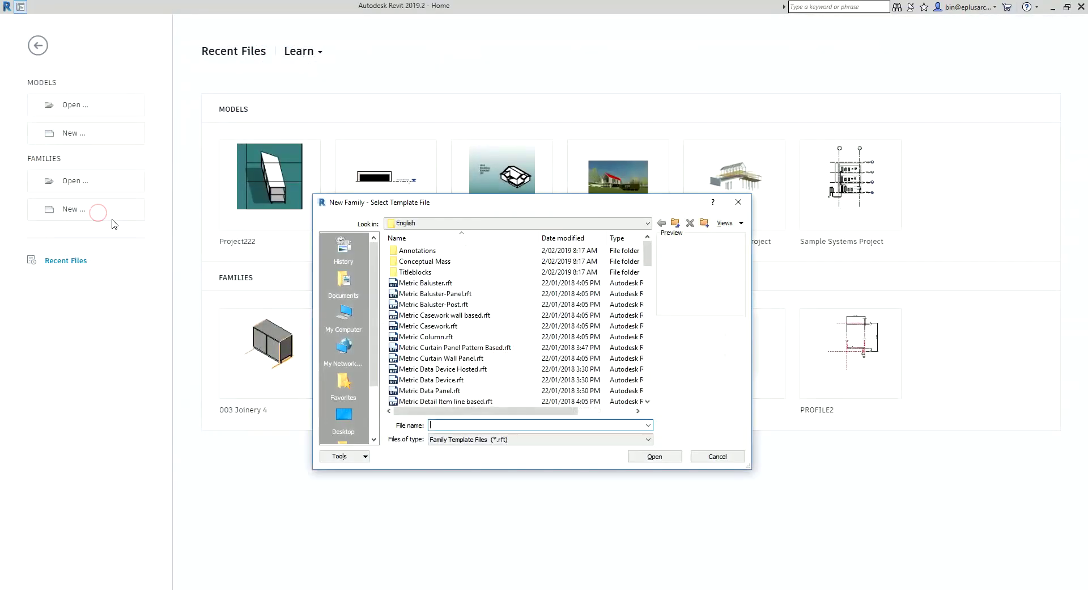
click(613, 441)
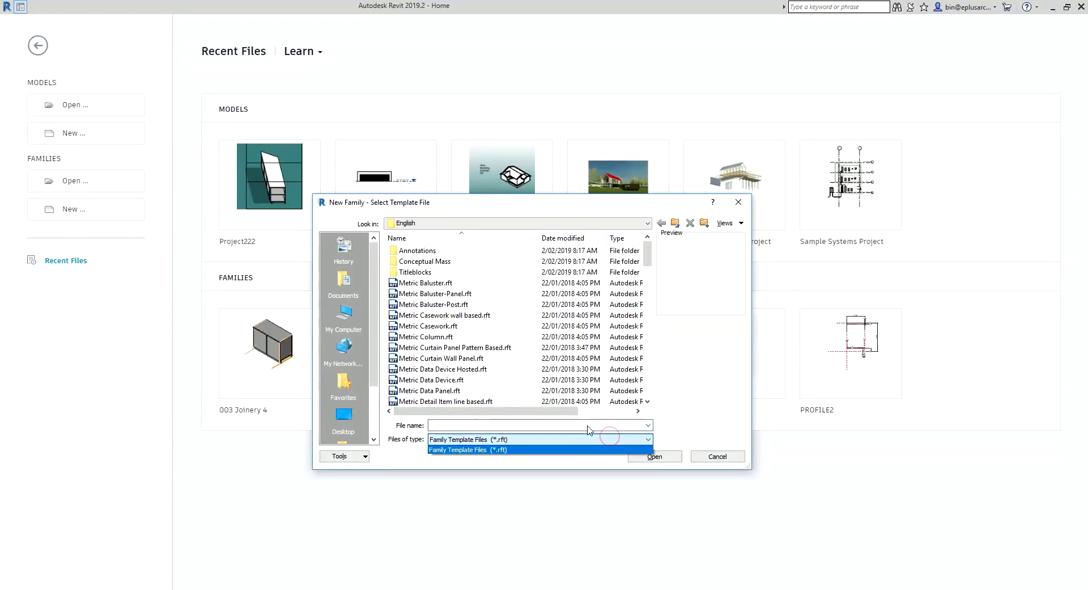
click(589, 424)
drag(648, 286, 649, 316)
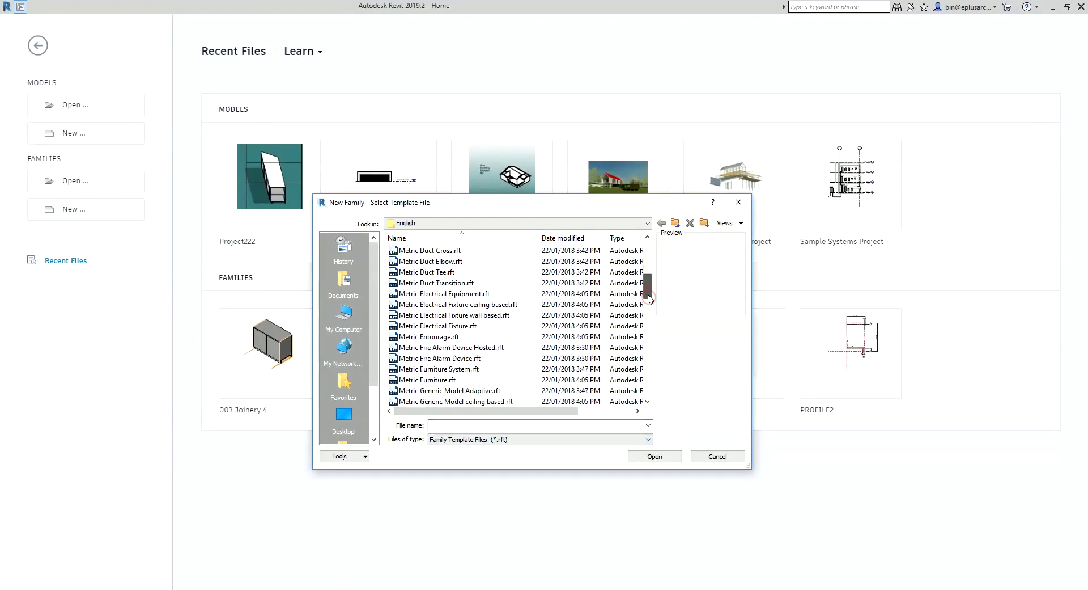
click(485, 284)
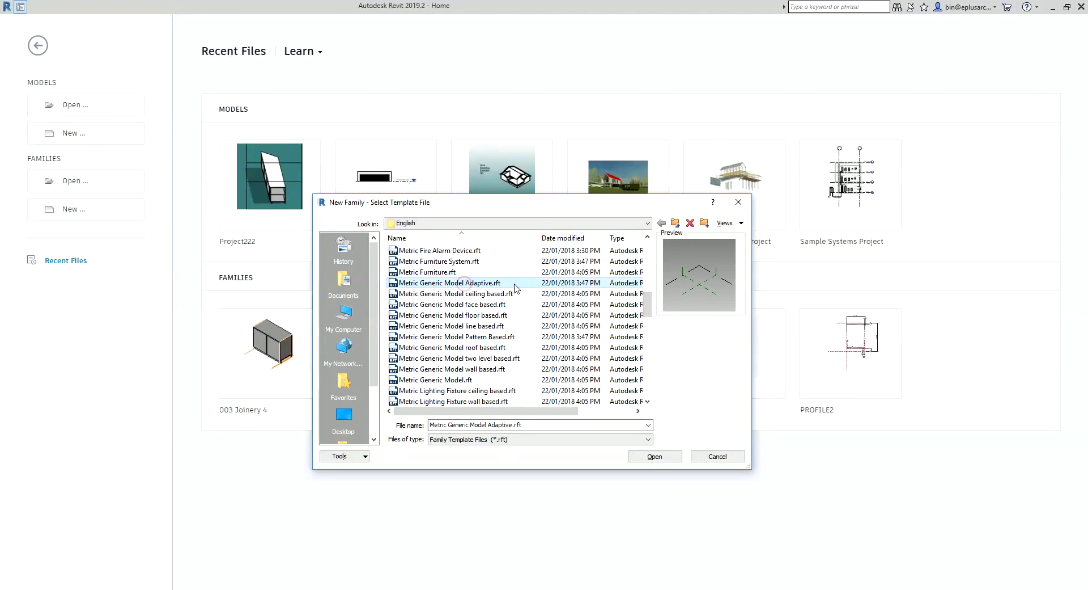
click(656, 457)
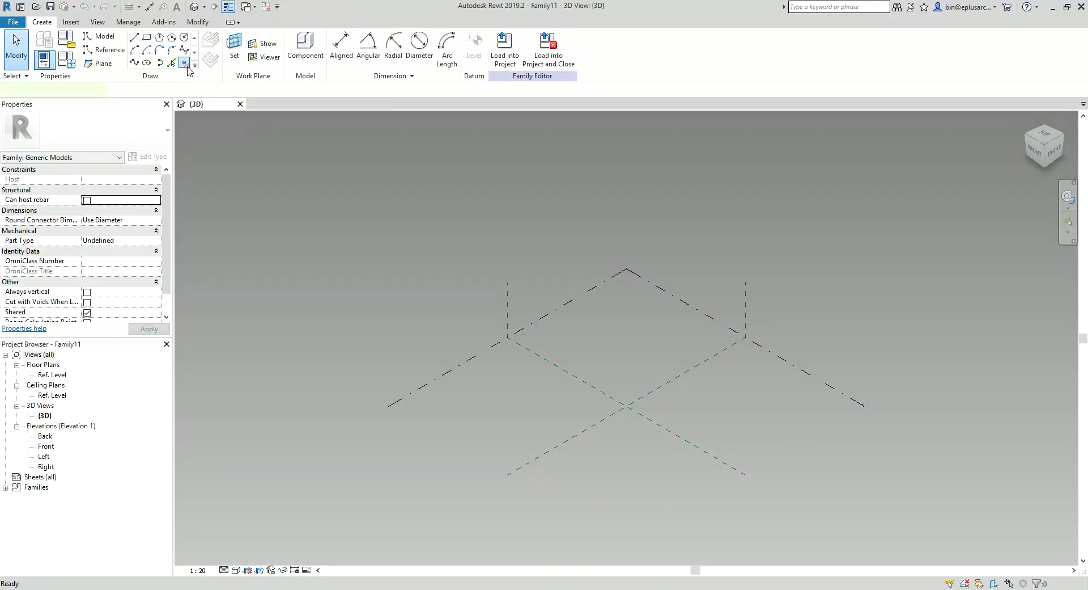
Place reference points on the reference level, then cancel the point tool
click(184, 62)
click(620, 374)
click(704, 402)
click(695, 407)
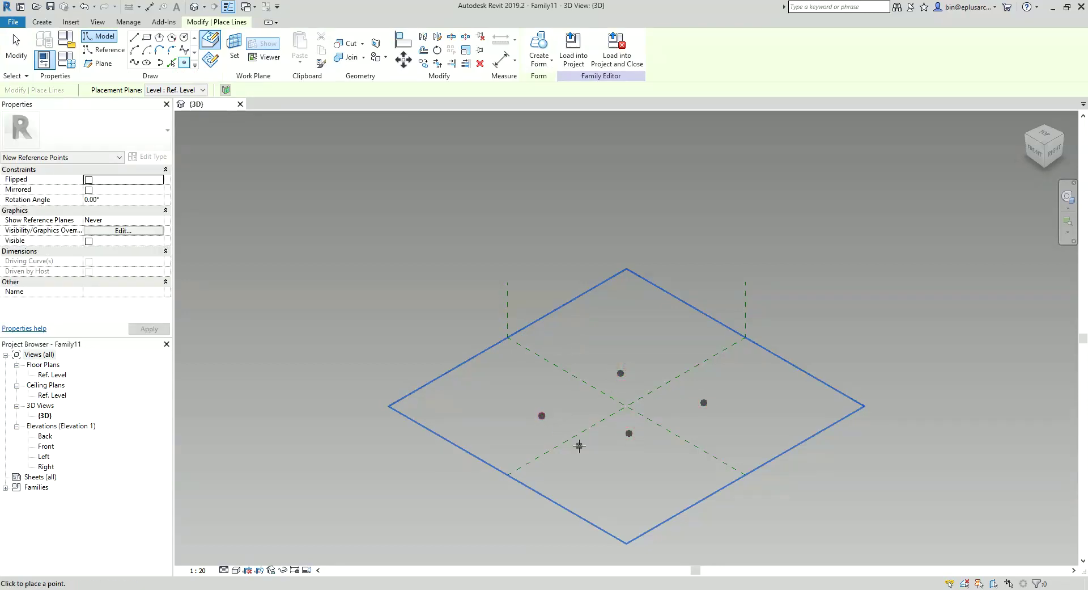
right_click(452, 266)
click(462, 271)
right_click(453, 266)
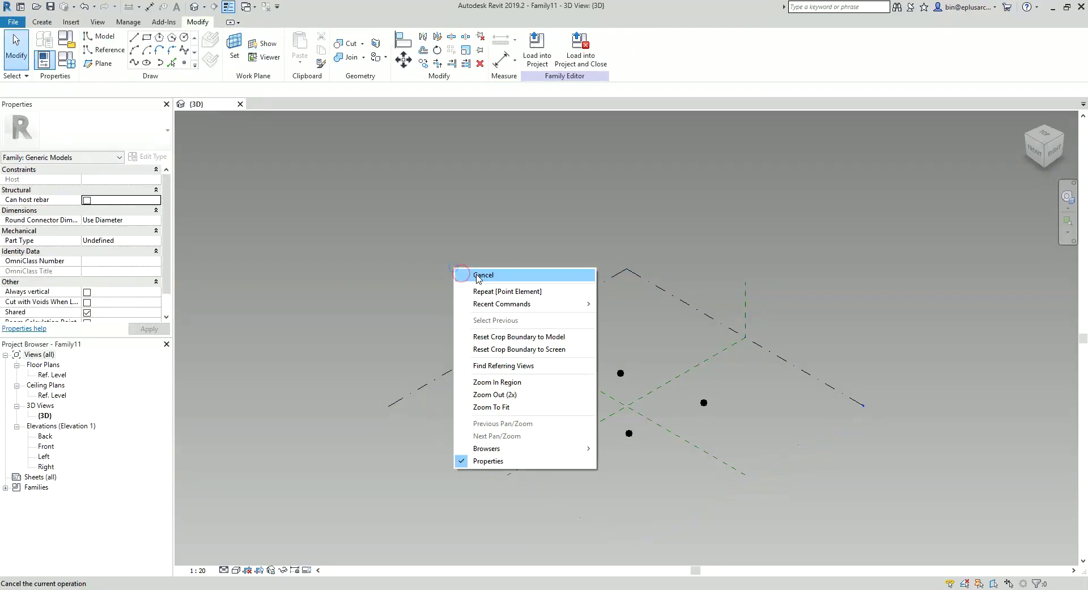
click(477, 275)
Window-select the four points and make them adaptive points numbered 1 to 4
drag(530, 295, 729, 461)
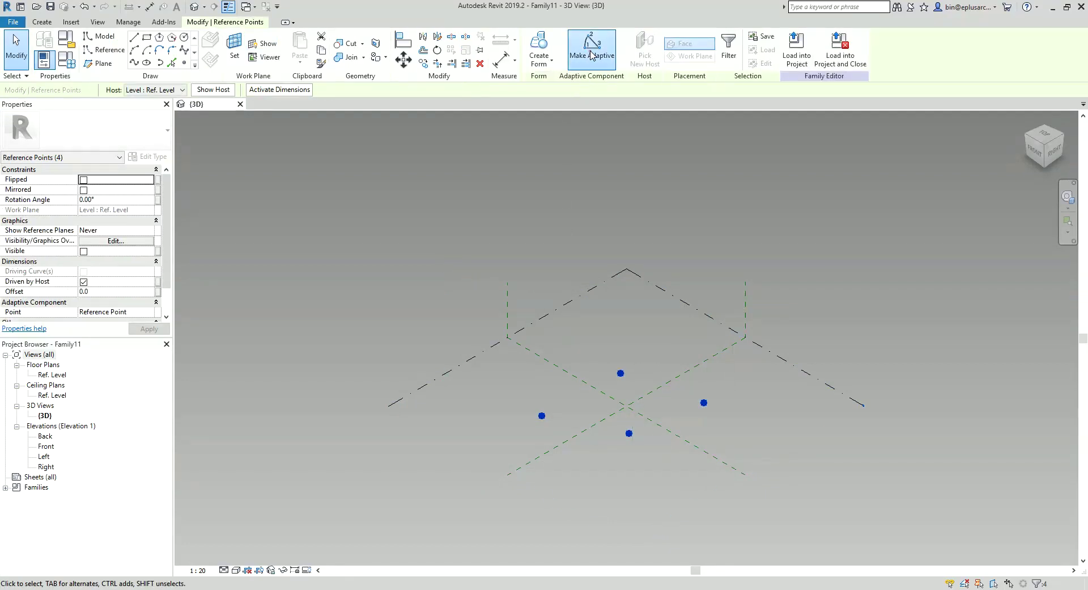
click(592, 48)
click(794, 230)
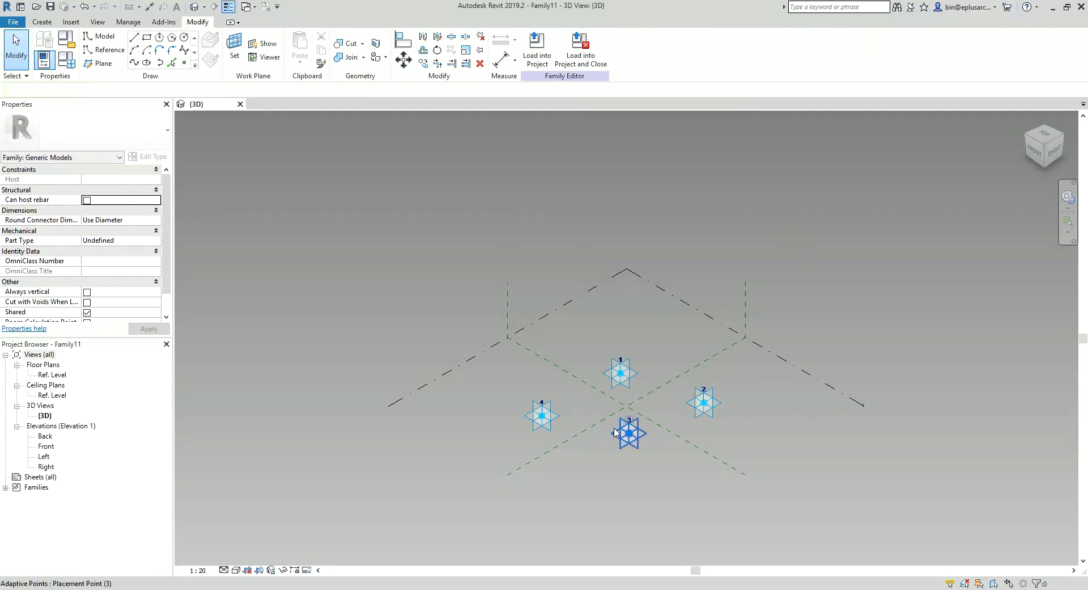
scroll(630, 431, up, 2)
scroll(639, 360, up, 1)
click(631, 293)
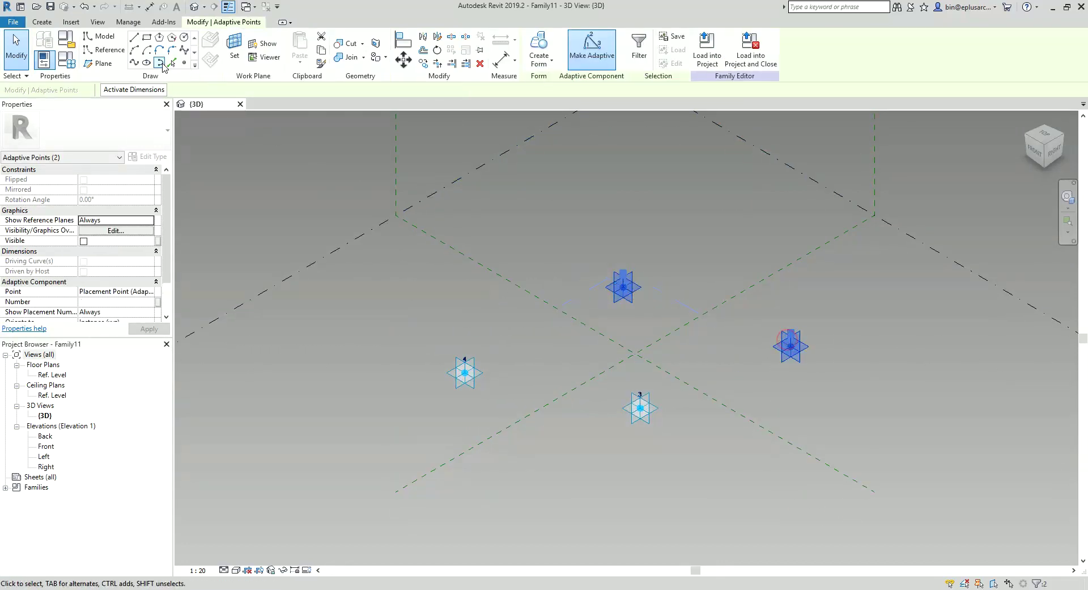
Join adaptive points 1–2, 2–3, 3–4 and 4–1 with splines through points
click(134, 62)
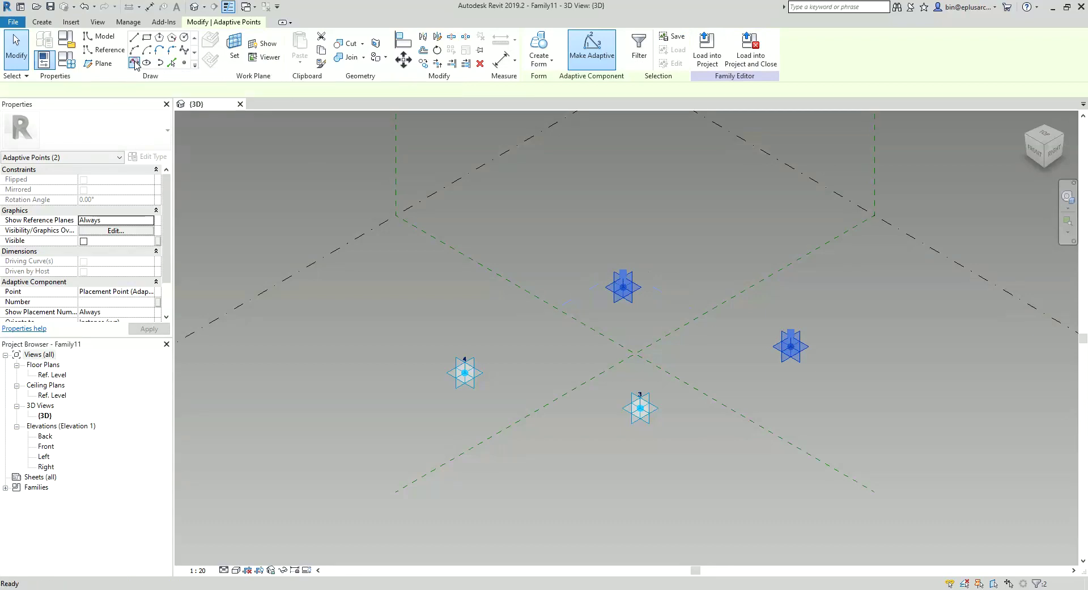
click(791, 346)
ctrl+click(652, 410)
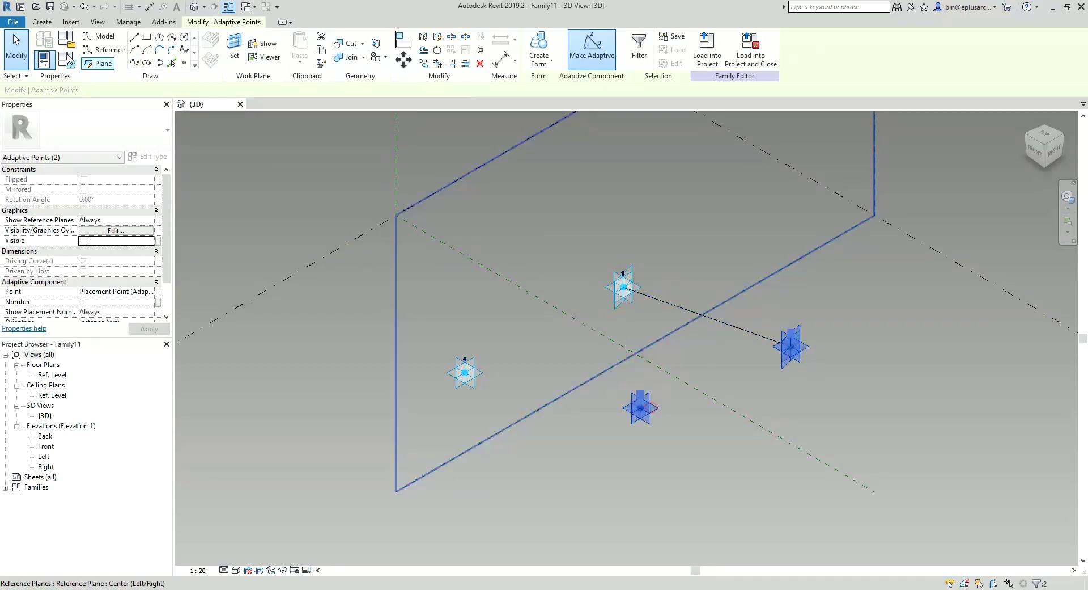
click(134, 63)
click(640, 406)
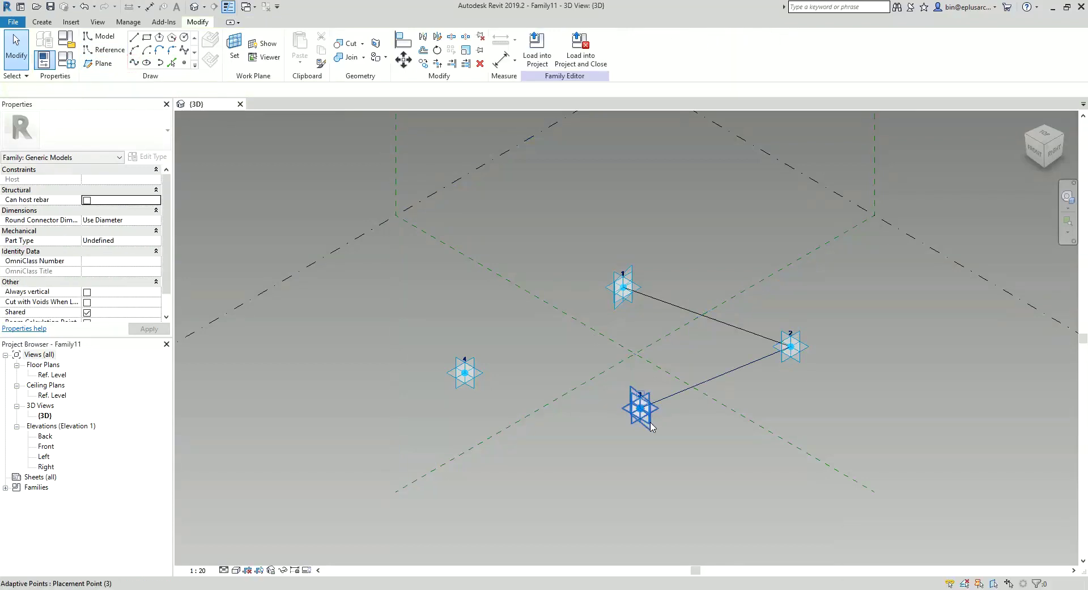
ctrl+click(466, 373)
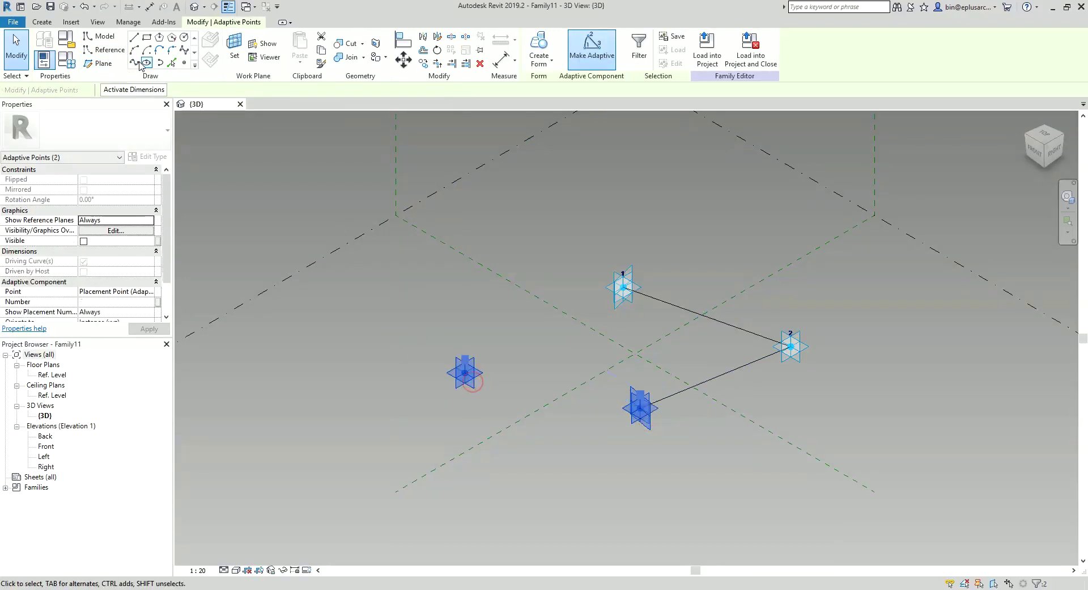
click(134, 62)
click(467, 372)
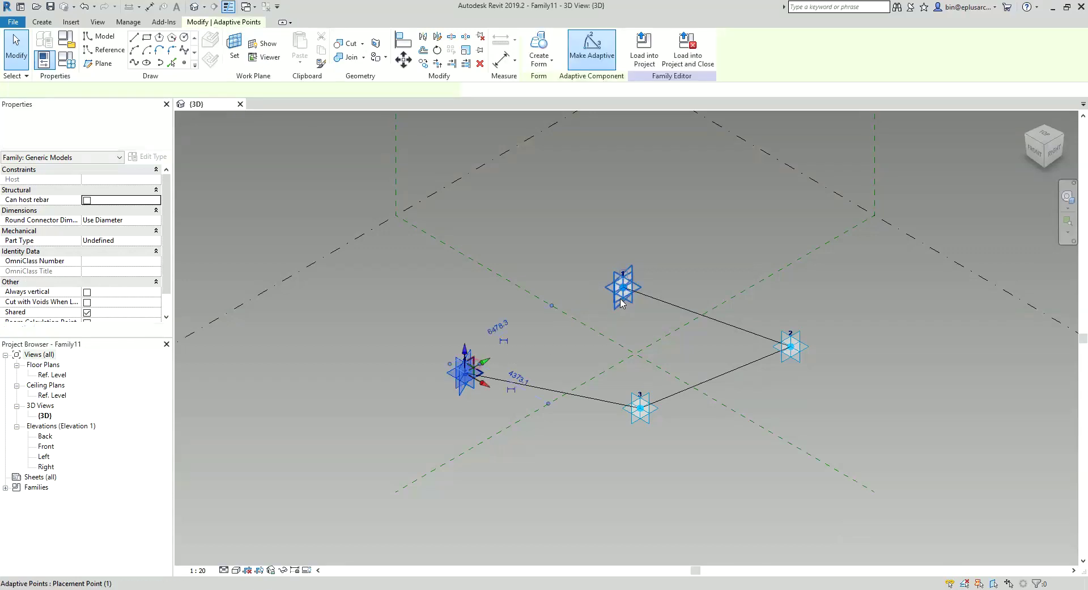
ctrl+click(624, 299)
click(136, 64)
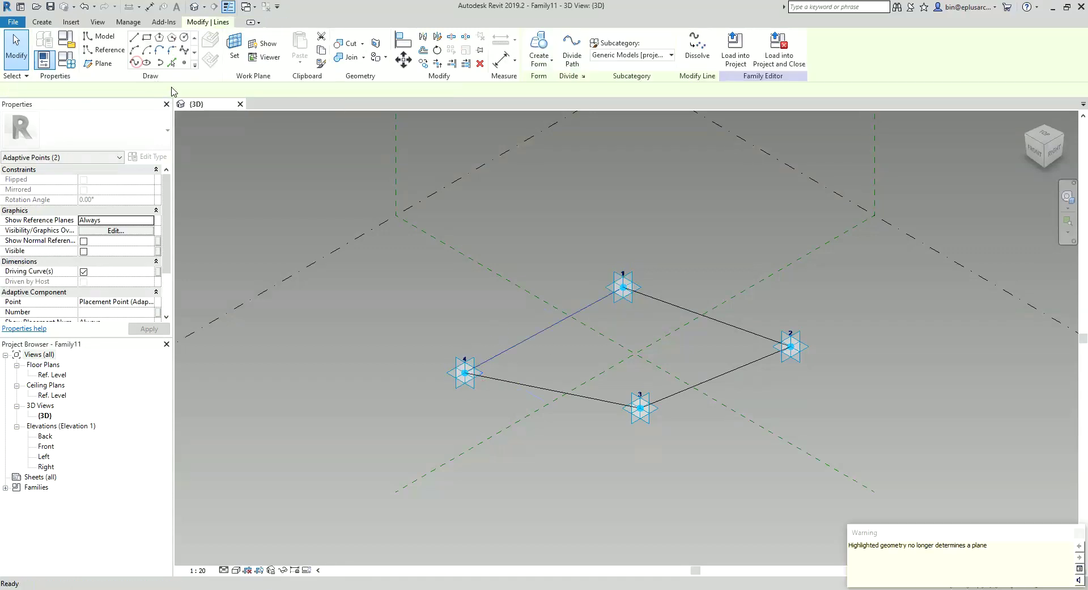
Tab-select the four-line chain and mark it as reference lines
shift+middle_drag(720, 374, 770, 371)
key(Tab)
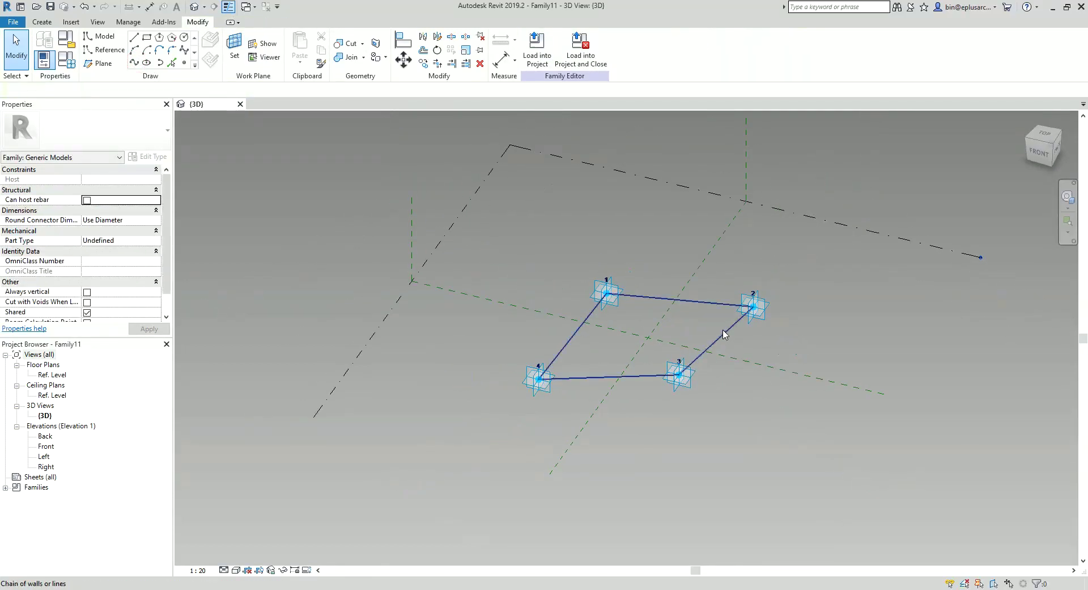
click(726, 332)
click(89, 260)
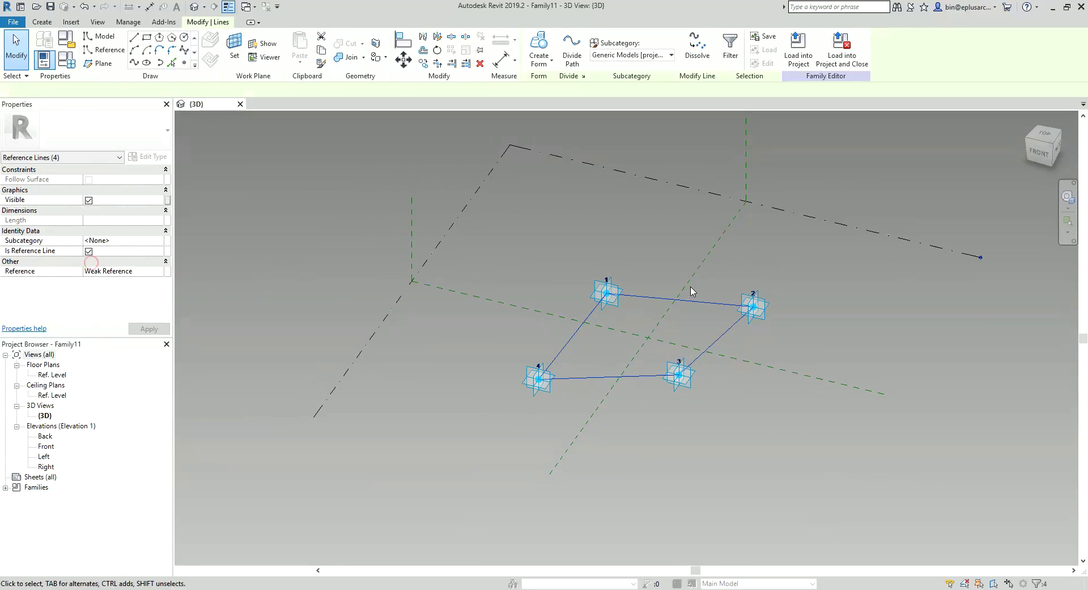
mouse_move(697, 313)
shift+middle_down()
mouse_move(804, 369)
mouse_move(733, 370)
mouse_move(641, 320)
mouse_move(506, 272)
shift+middle_up()
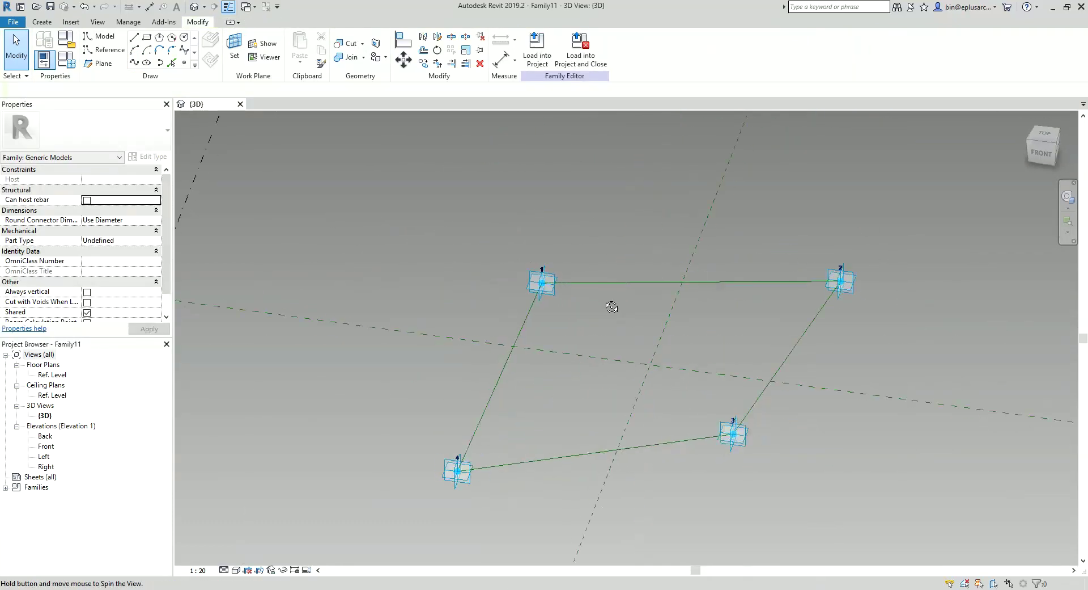
Set the work plane to the vertical plane of the 1–2 reference line
click(50, 24)
click(258, 44)
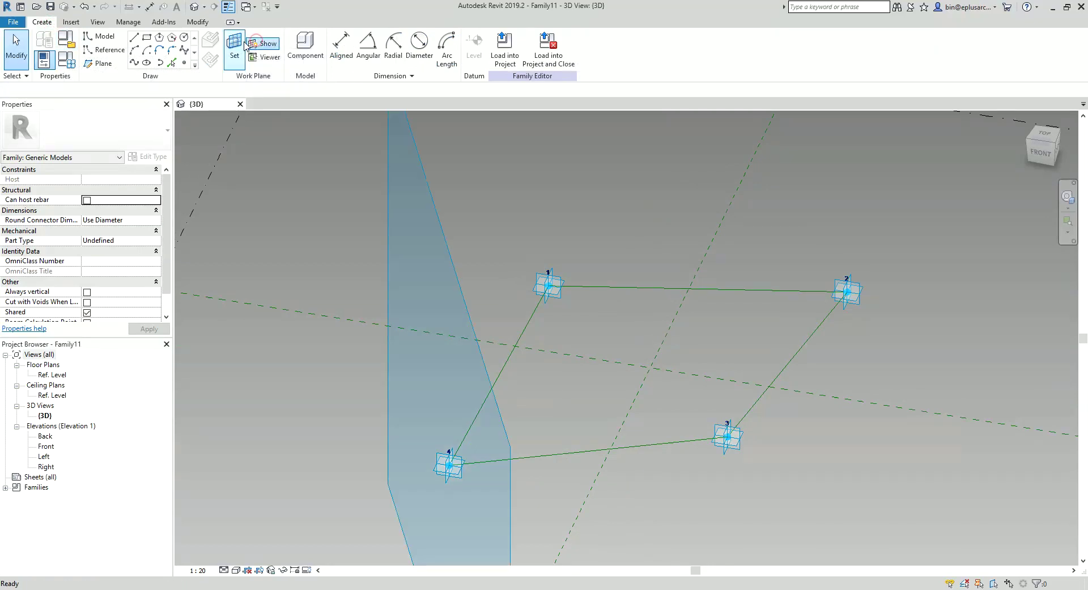
click(236, 46)
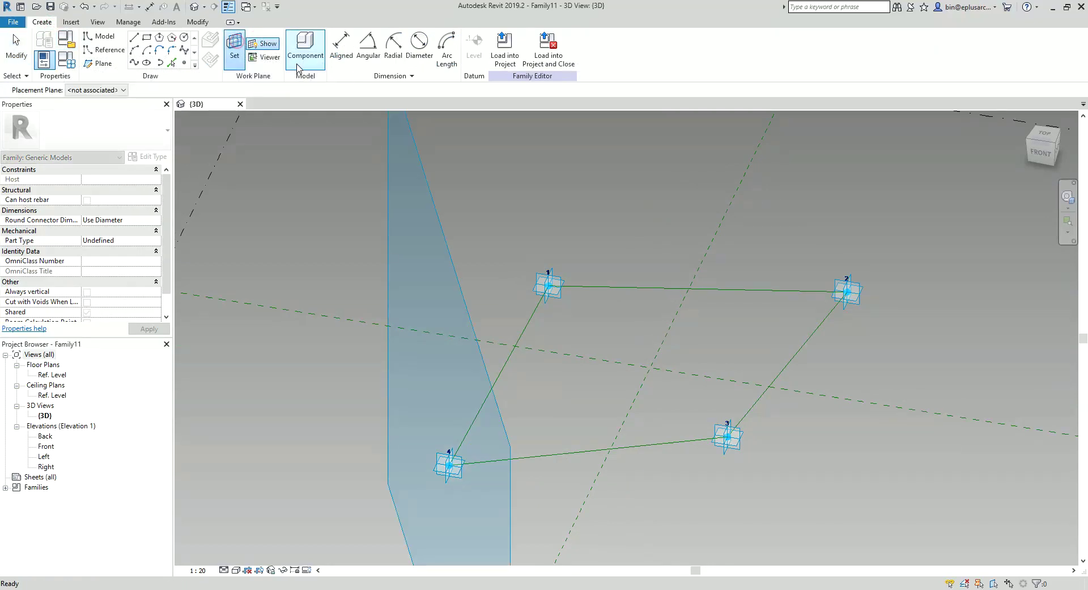
click(684, 287)
shift+middle_drag(704, 312, 221, 149)
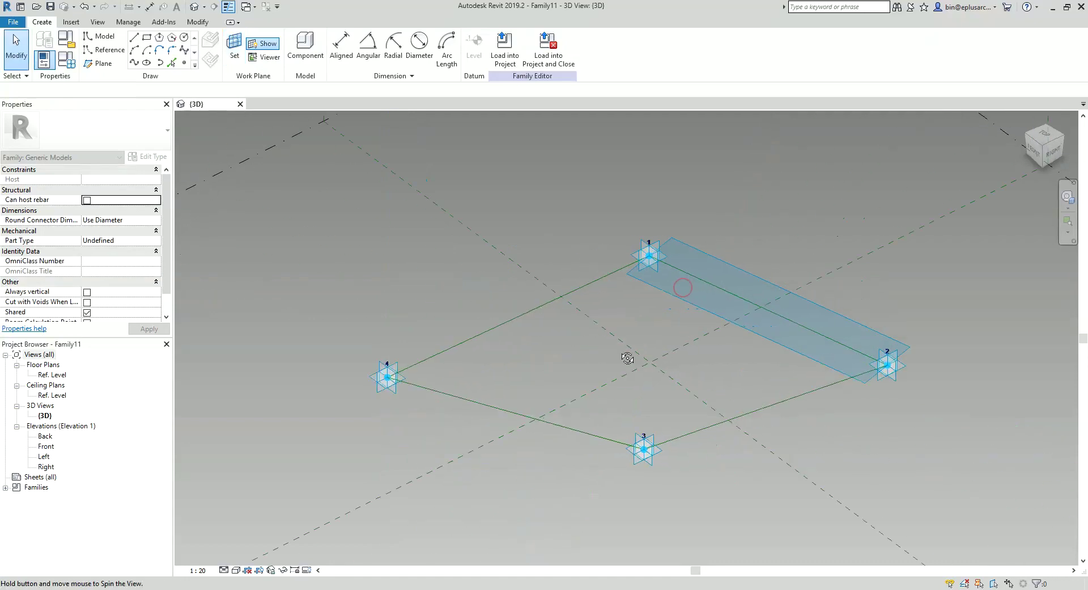
click(232, 44)
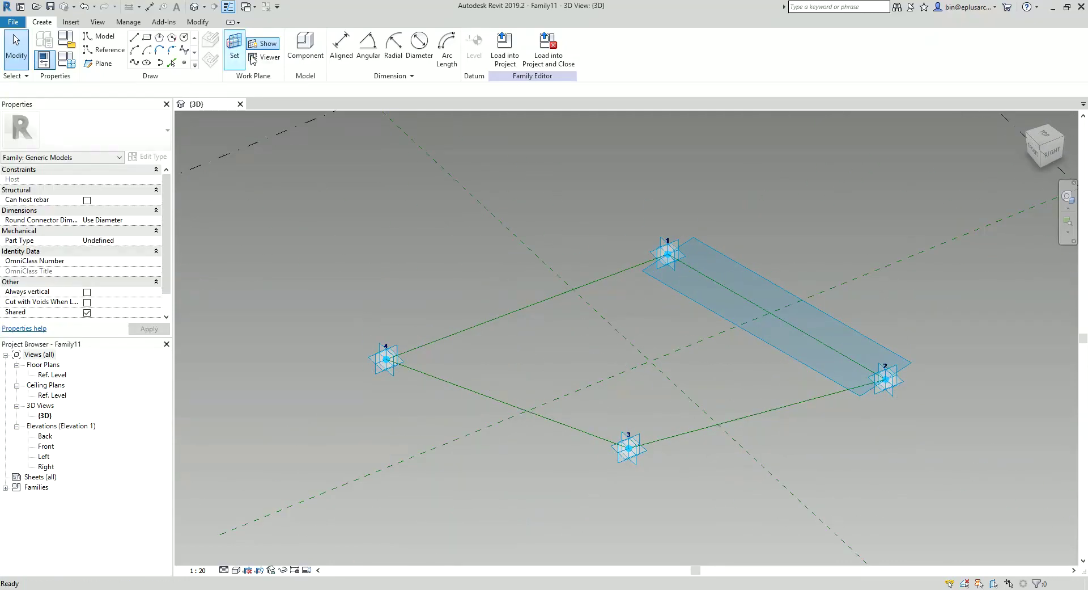
click(722, 288)
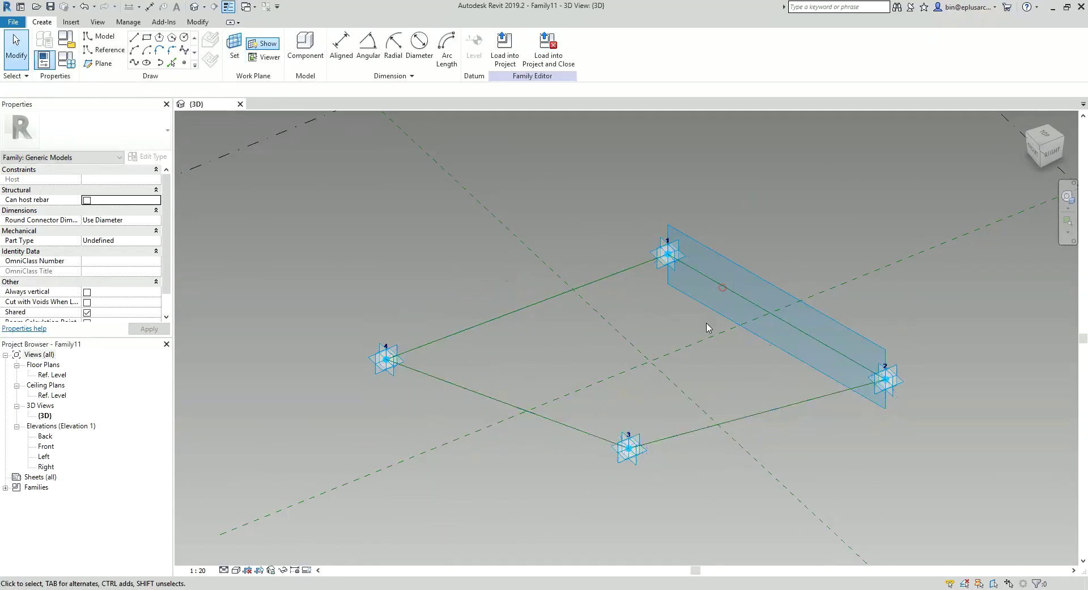
shift+middle_drag(707, 325, 720, 336)
shift+middle_drag(633, 331, 696, 329)
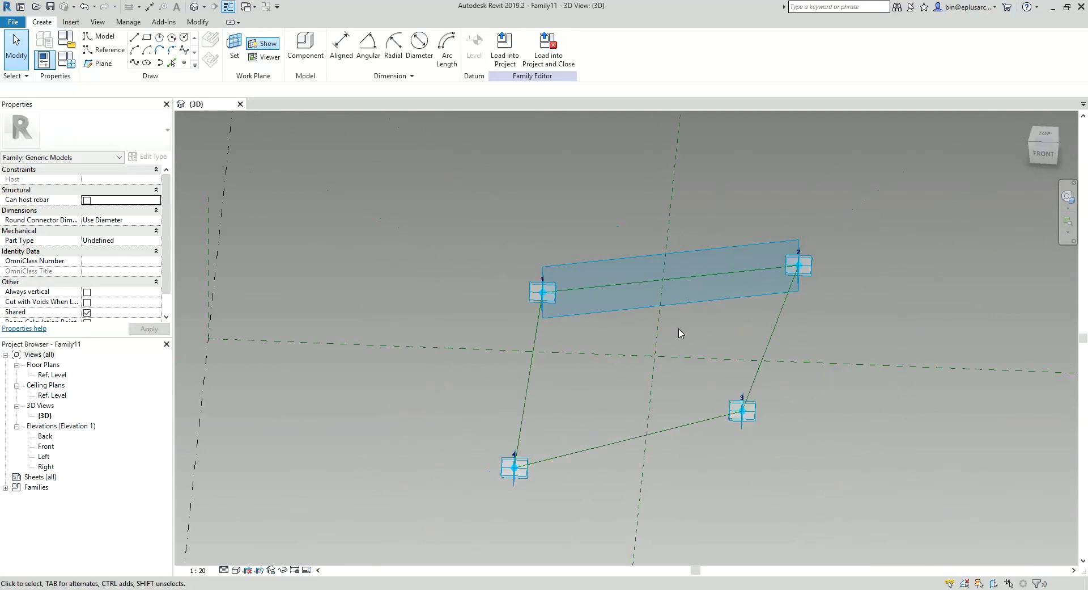
Draw a 90° centre-and-ends reference arc centred on point 1, starting at point 2
click(105, 50)
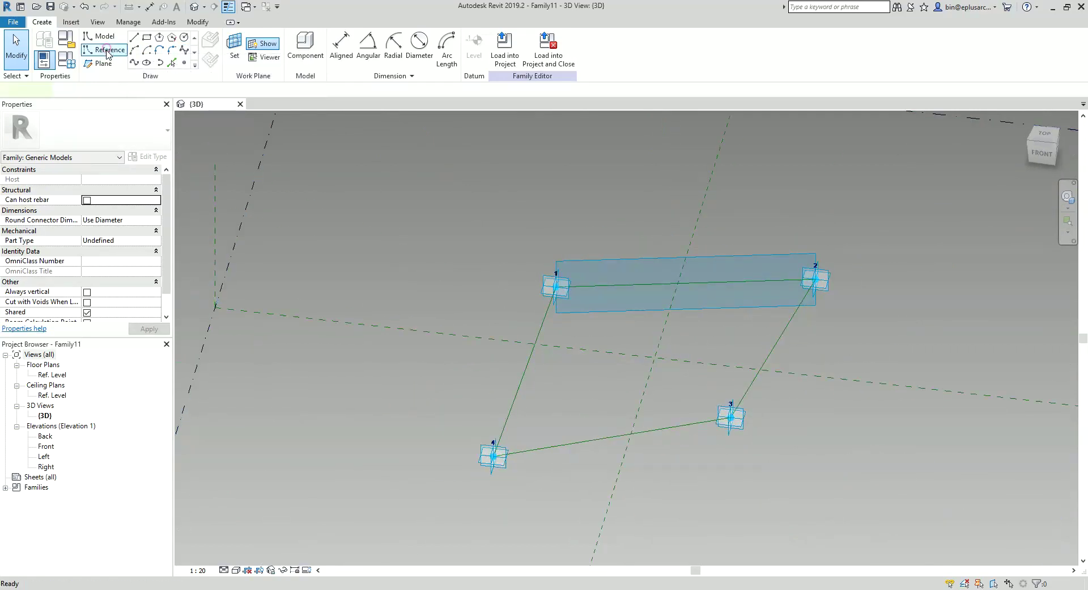
click(145, 51)
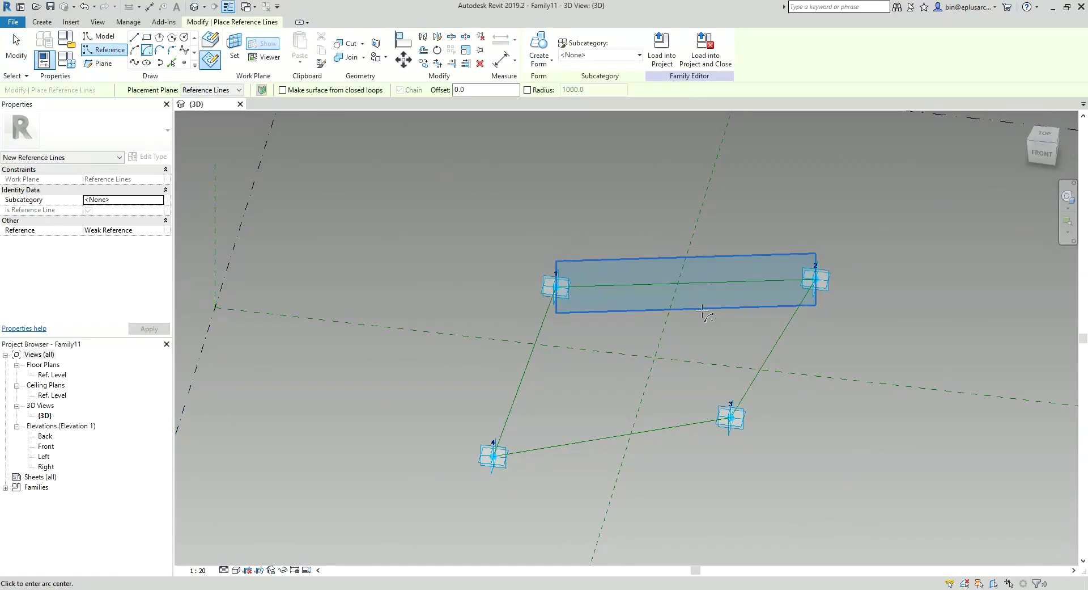
click(558, 286)
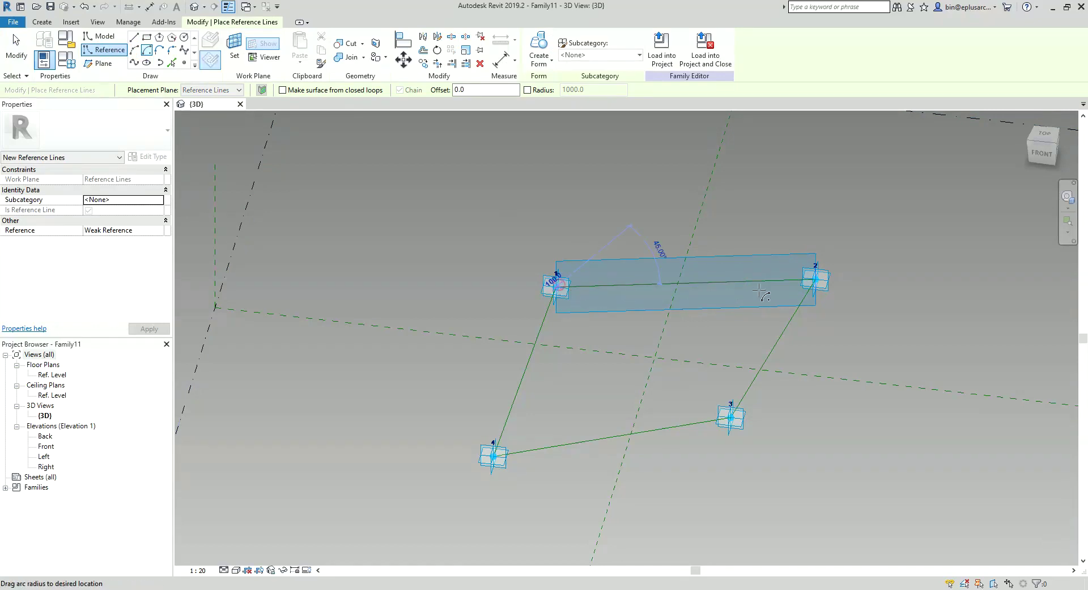
click(816, 279)
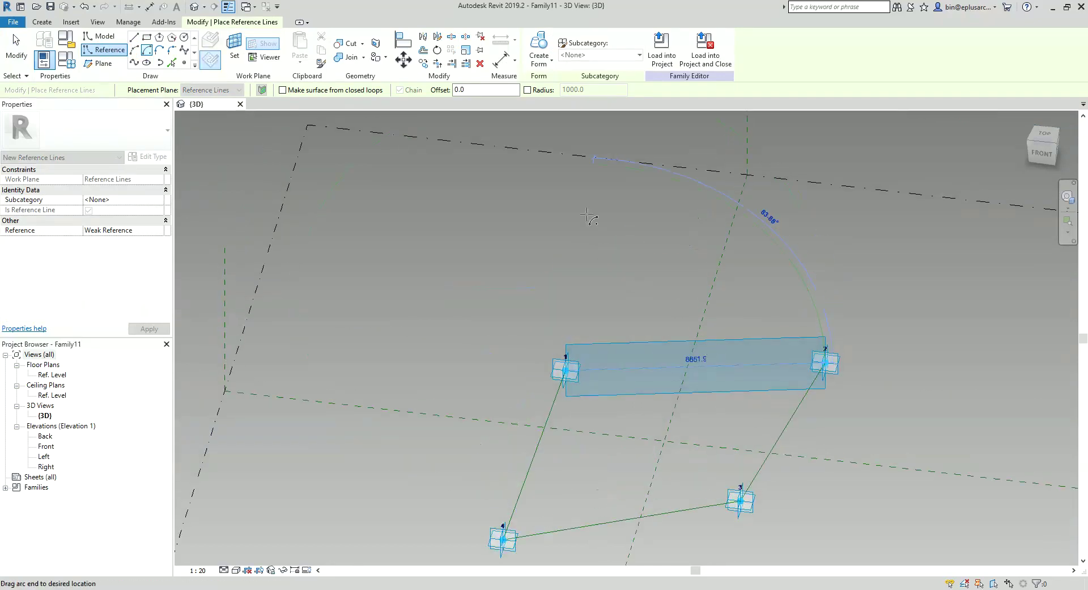
click(564, 172)
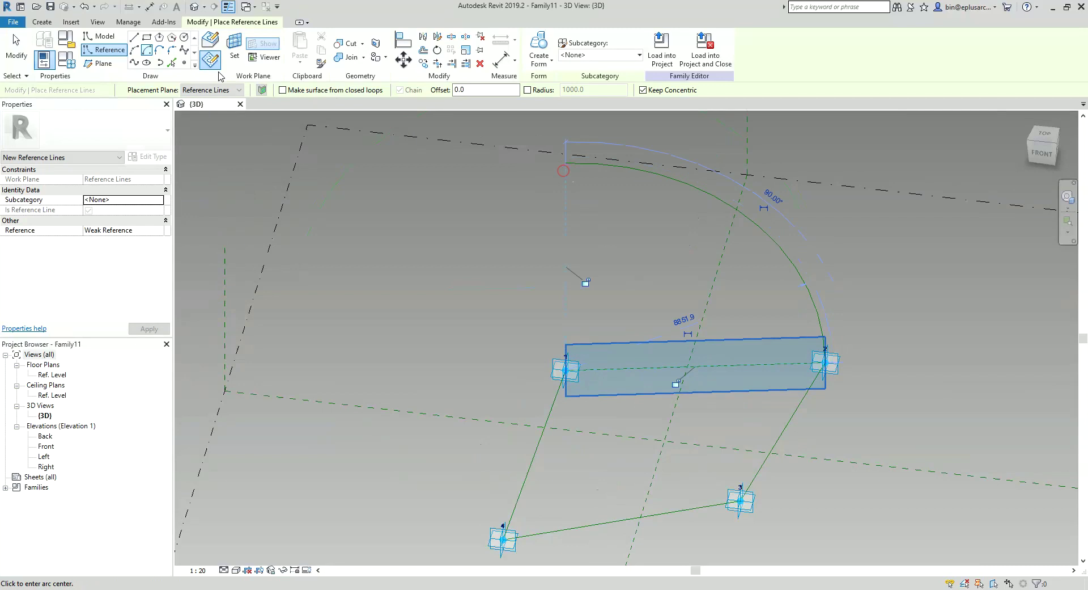
Draw a vertical reference line from point 1 up to the arc's top end
click(136, 38)
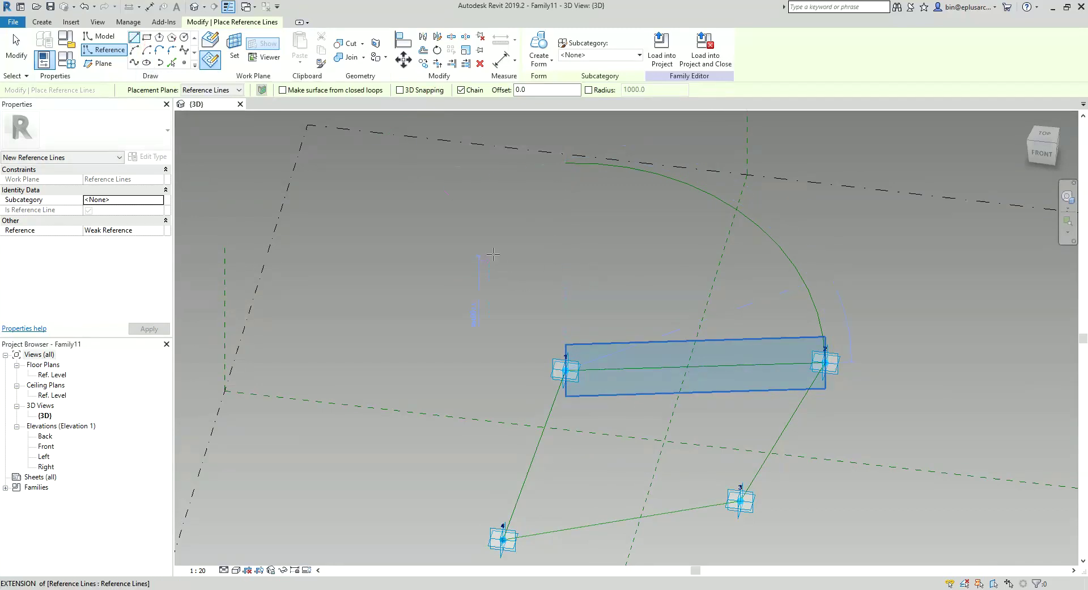
click(566, 367)
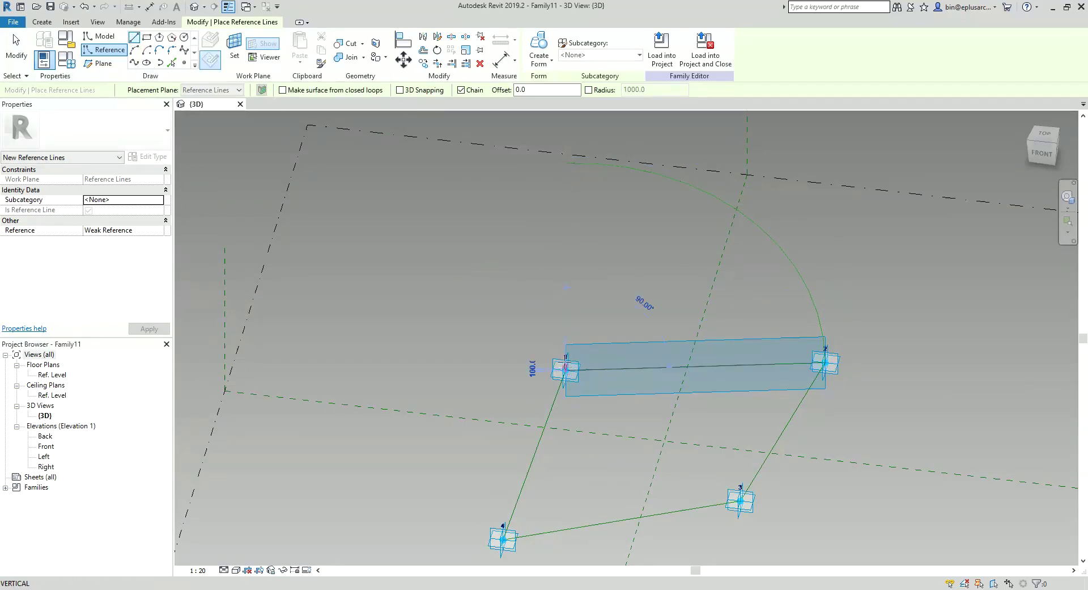
click(566, 162)
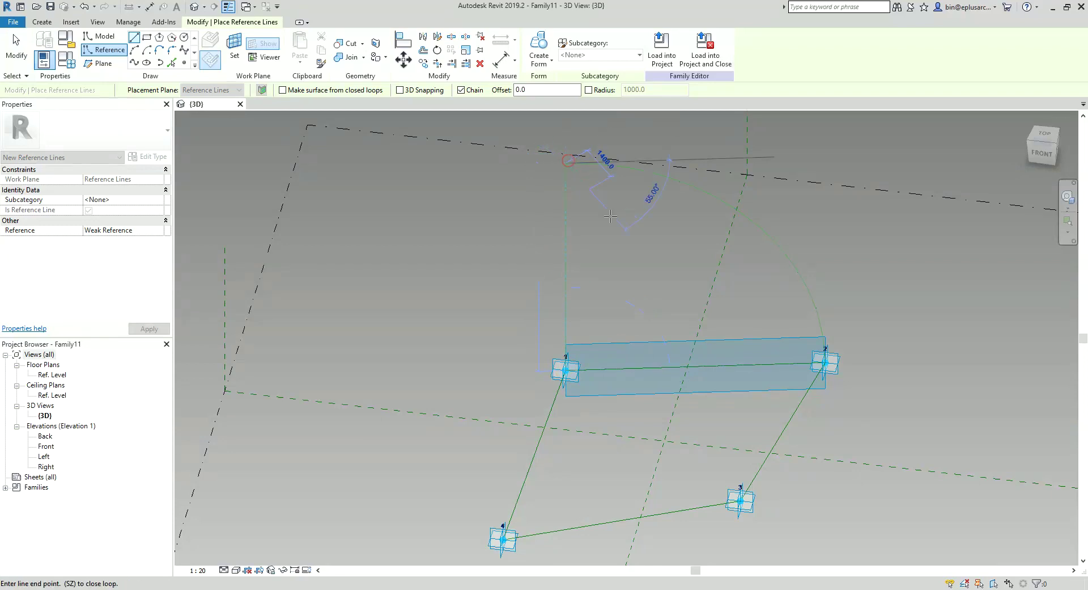
key(Escape)
key(Escape)
mouse_move(567, 171)
shift+middle_down()
mouse_move(665, 338)
mouse_move(658, 405)
shift+middle_up()
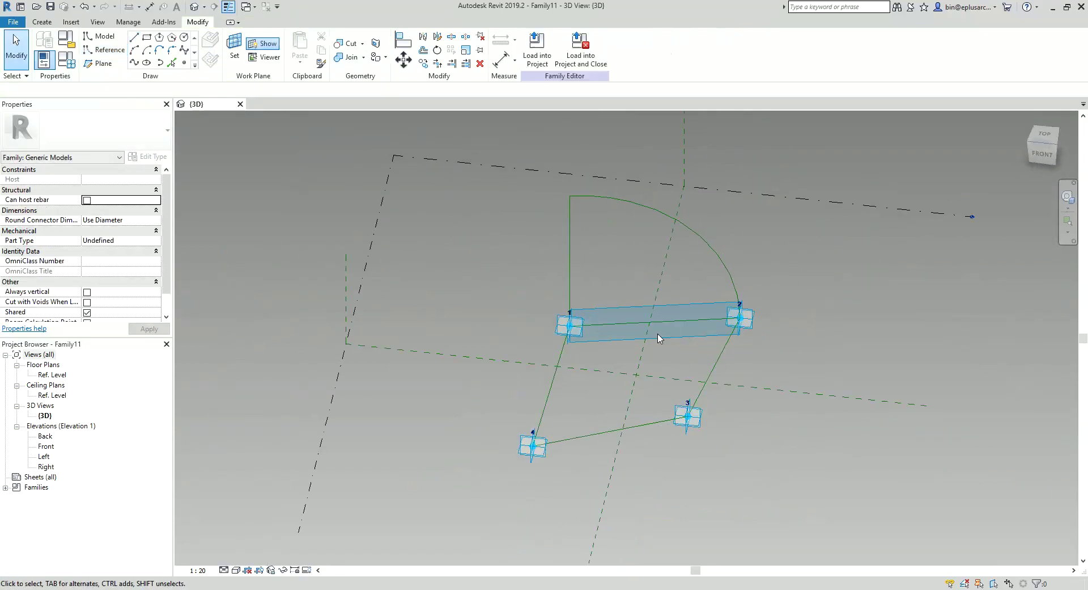
shift+middle_drag(627, 315, 567, 295)
Set the work plane to reference line 4–3 and draw a quarter arc centred on point 3 from point 4
click(230, 55)
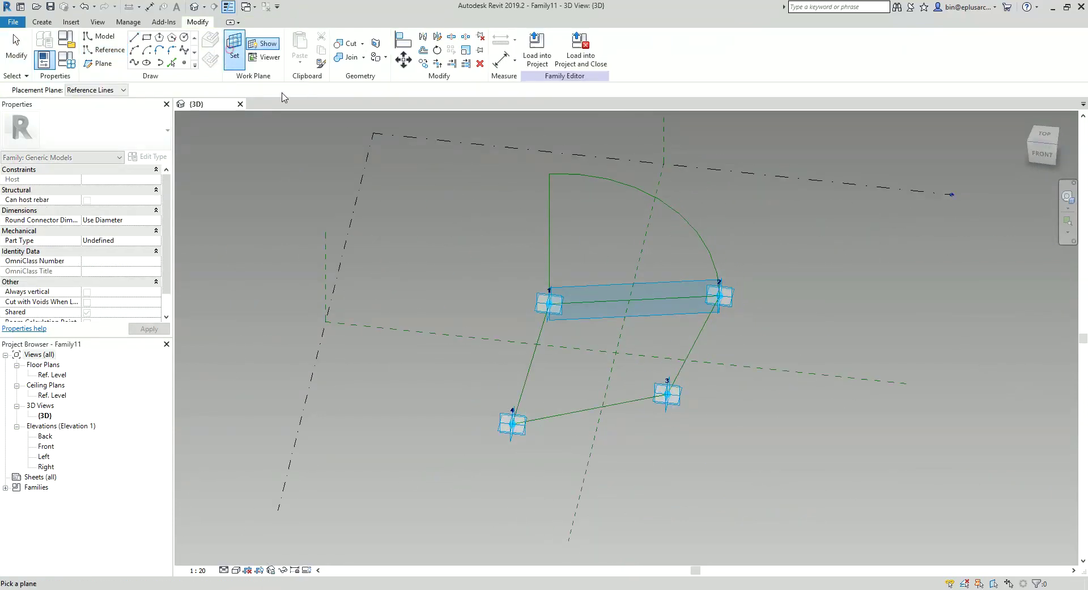
click(629, 400)
shift+middle_drag(722, 422, 623, 383)
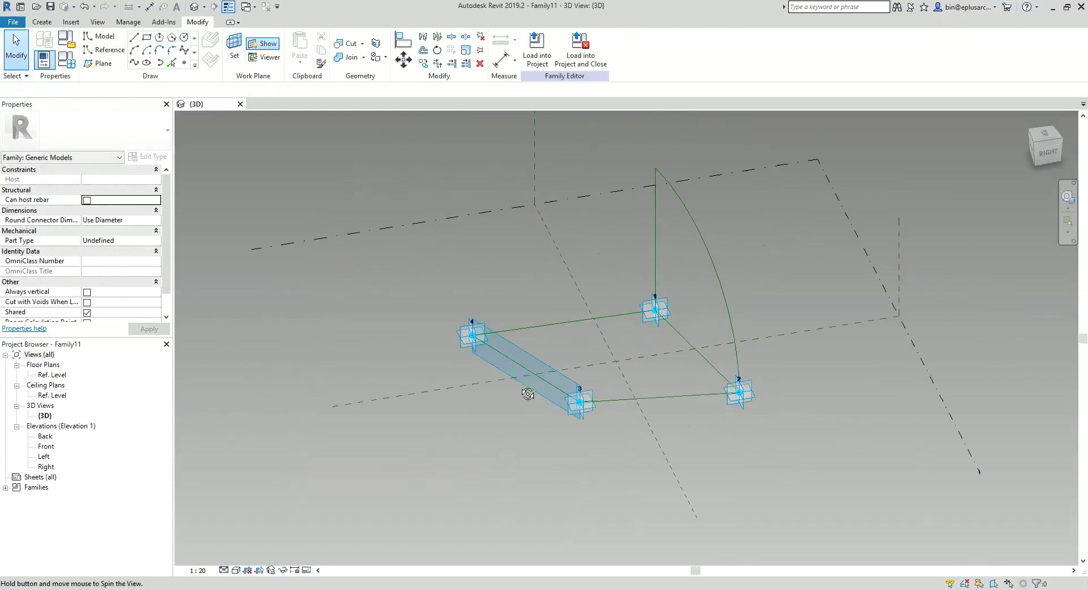
scroll(596, 374, up, 2)
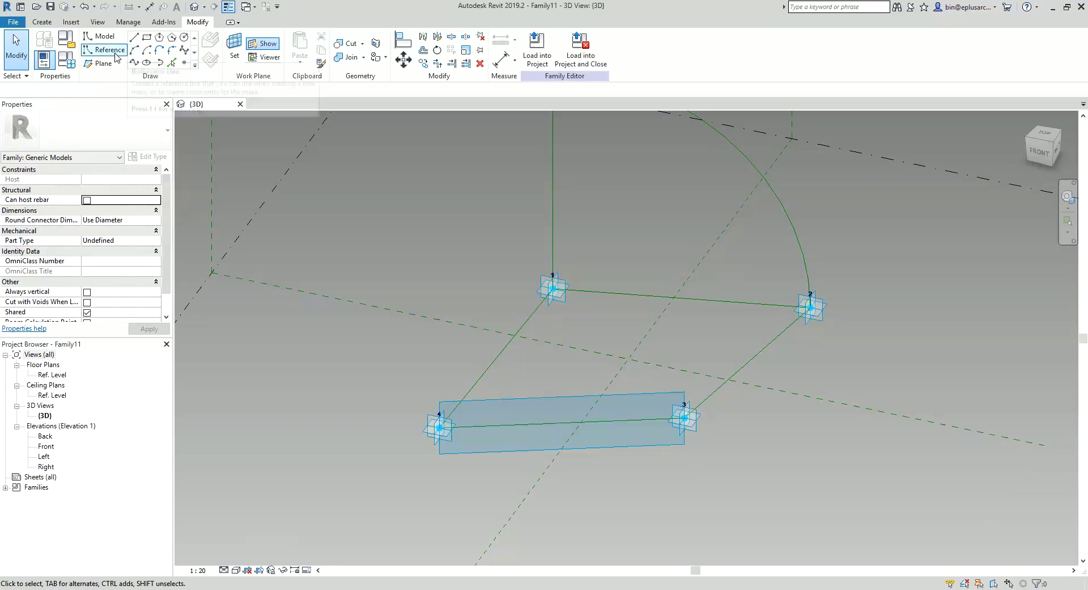
click(104, 50)
click(146, 50)
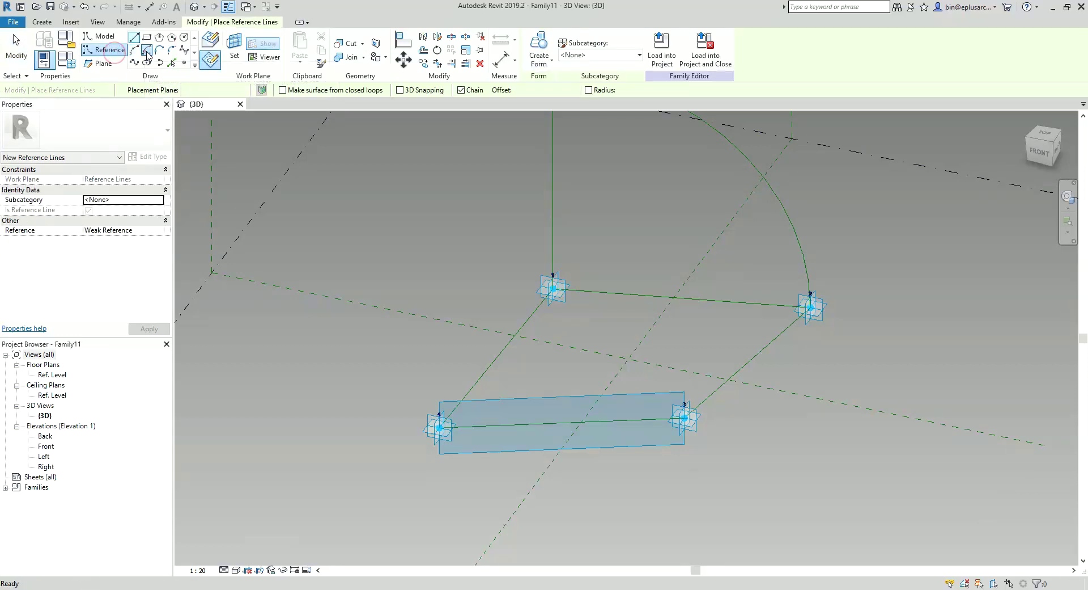
click(685, 418)
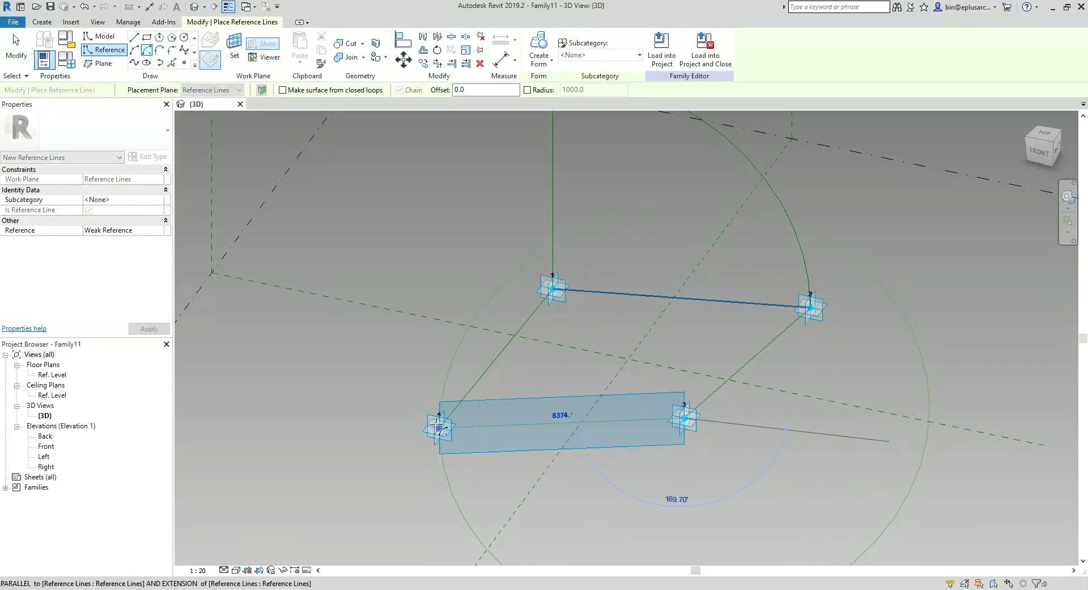
click(439, 426)
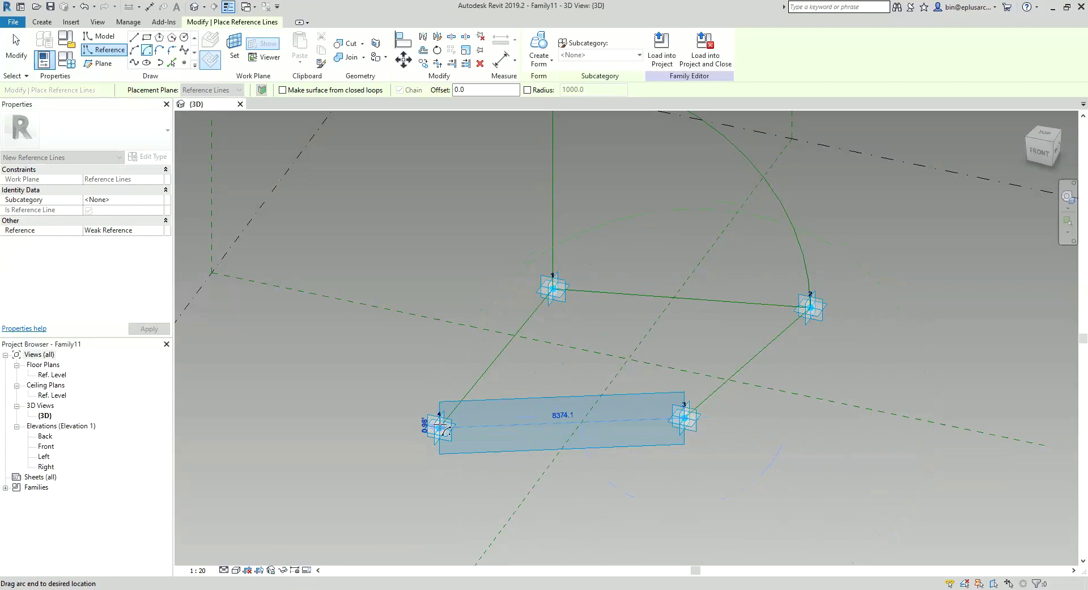
click(683, 204)
Draw a vertical reference line from the arc's top down to point 3, then activate point placement on curves
click(133, 36)
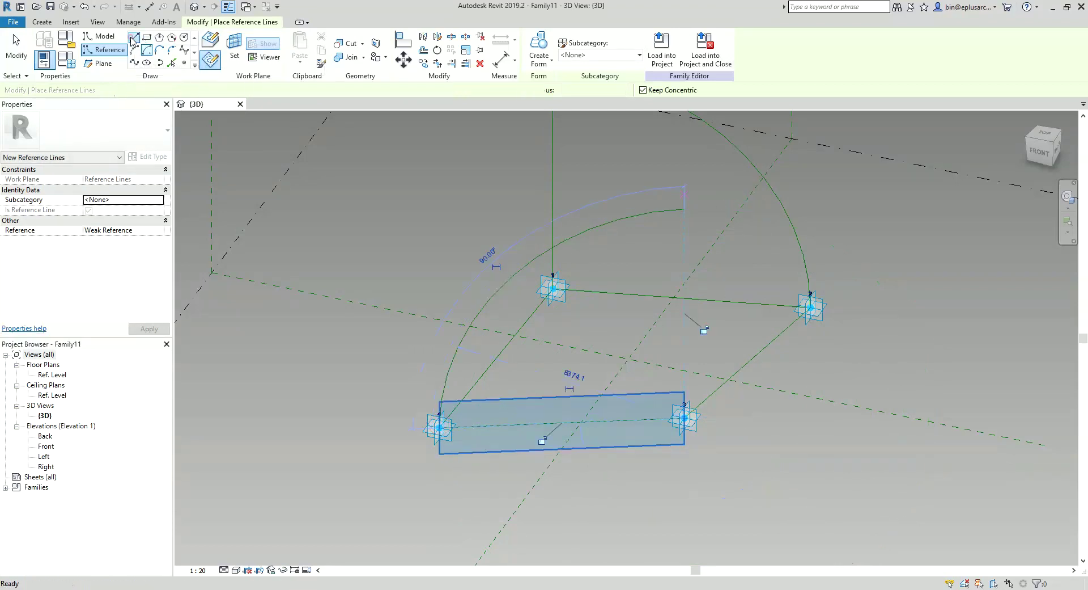
click(683, 209)
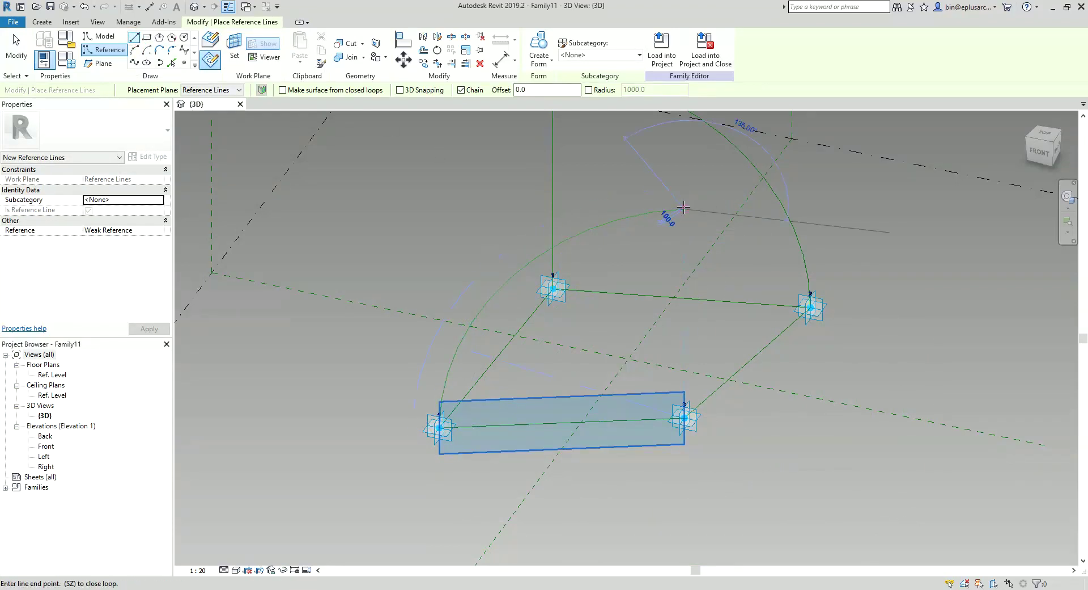
click(684, 418)
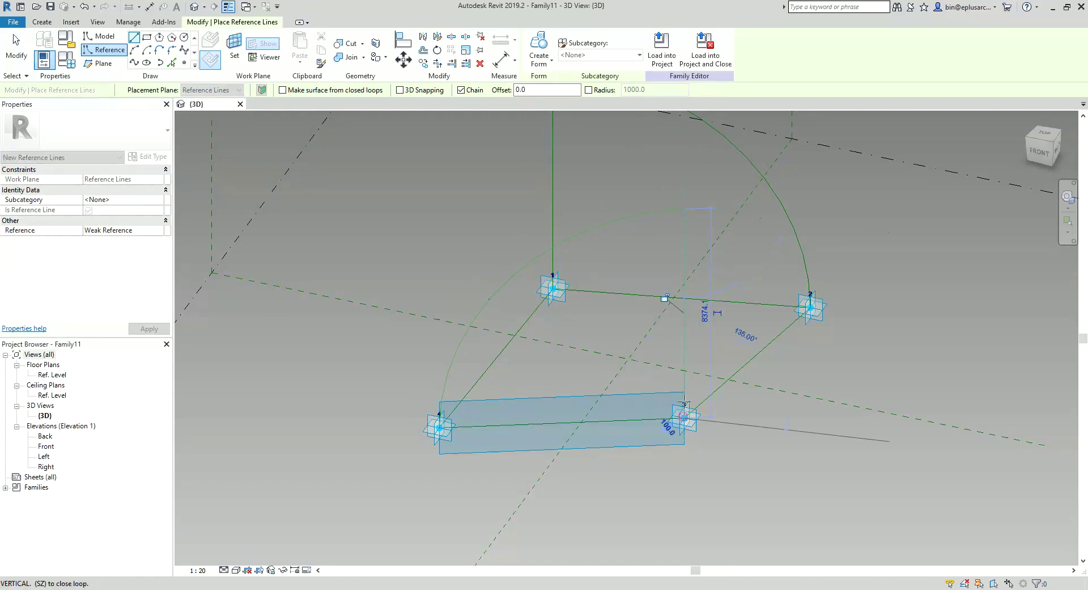
key(Escape)
key(Escape)
shift+middle_drag(651, 365, 288, 200)
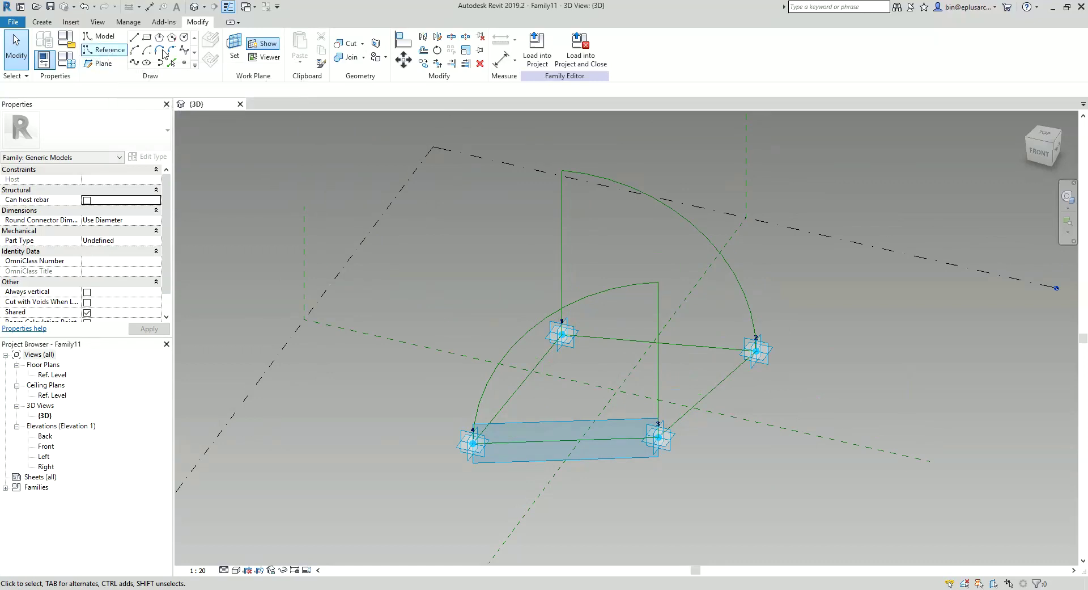
click(184, 63)
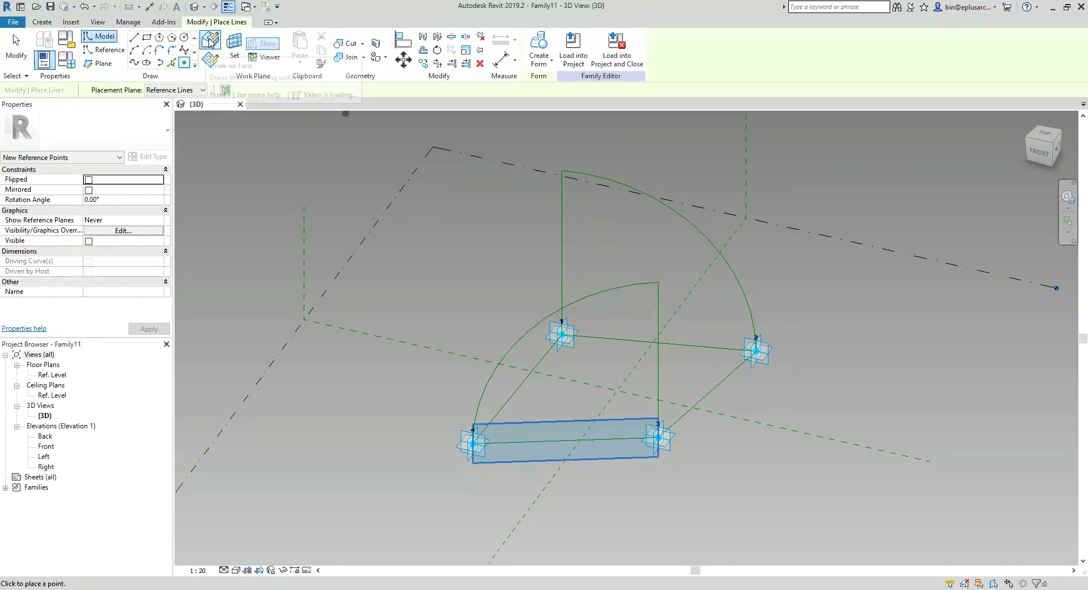
click(209, 43)
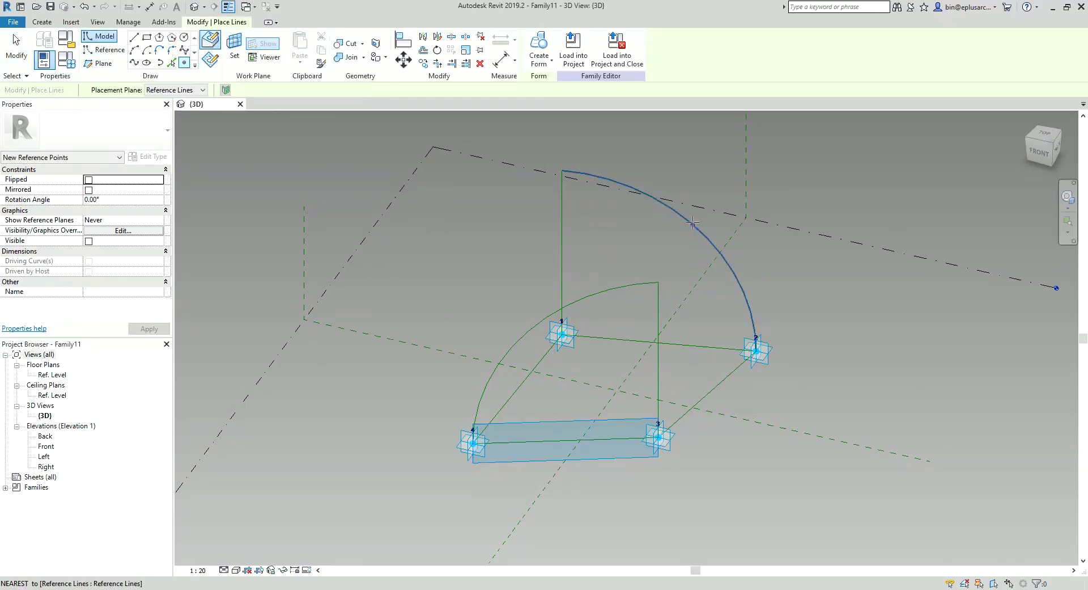
Host a reference point on the large arc and set its Normalized Curve Parameter to 0.8
click(582, 298)
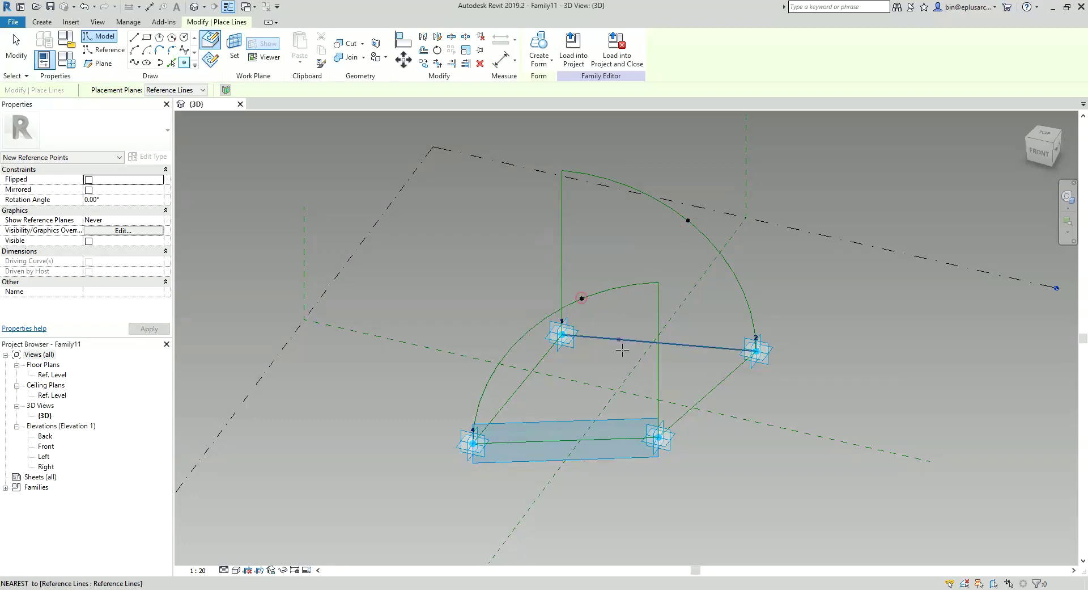
key(Escape)
key(Escape)
click(688, 213)
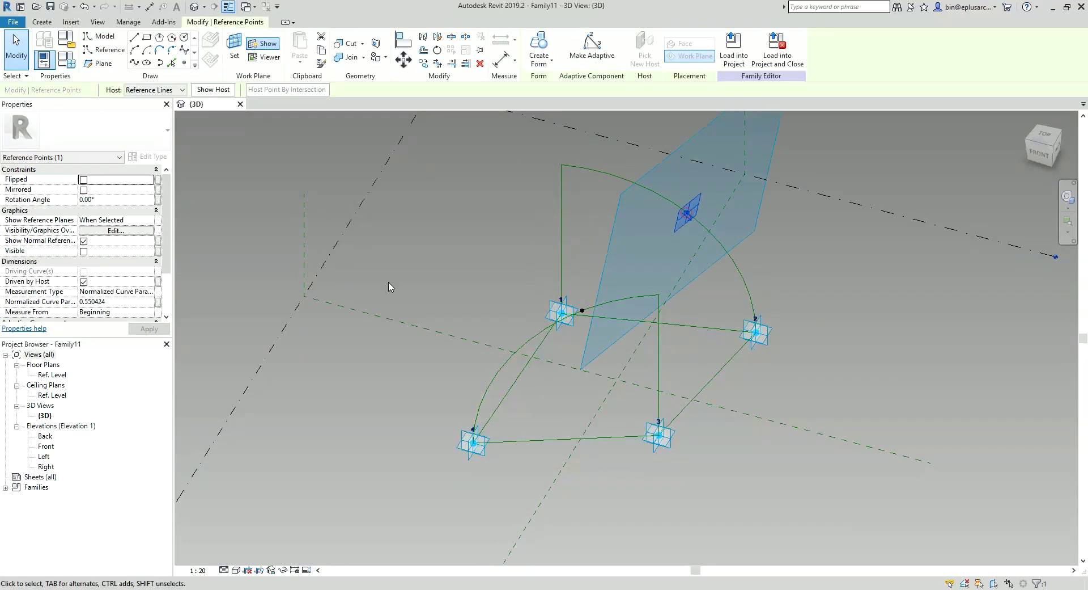
click(146, 304)
text(0.200000)
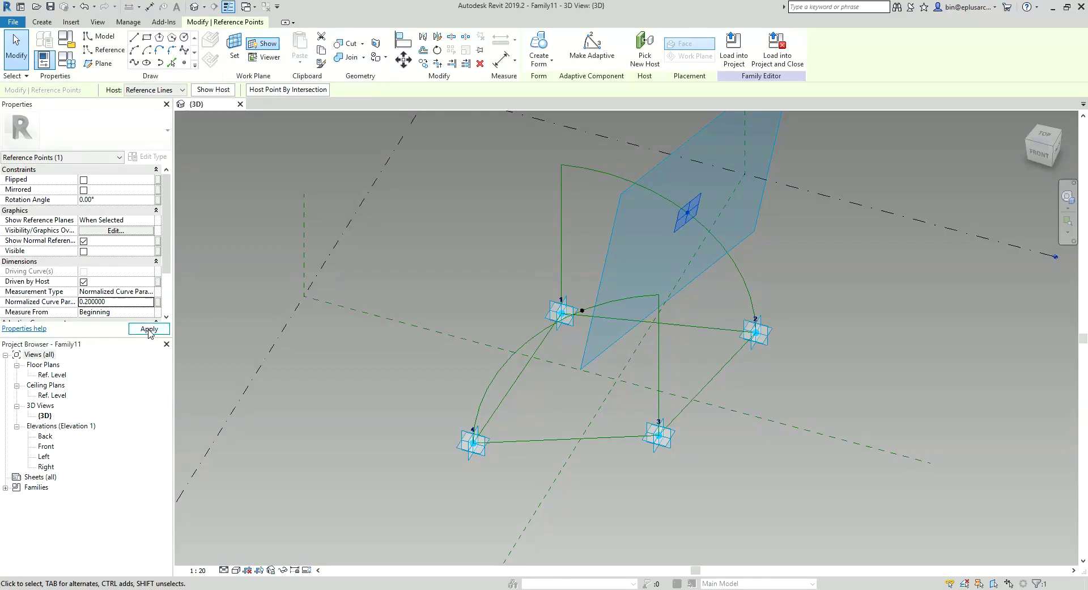
click(149, 330)
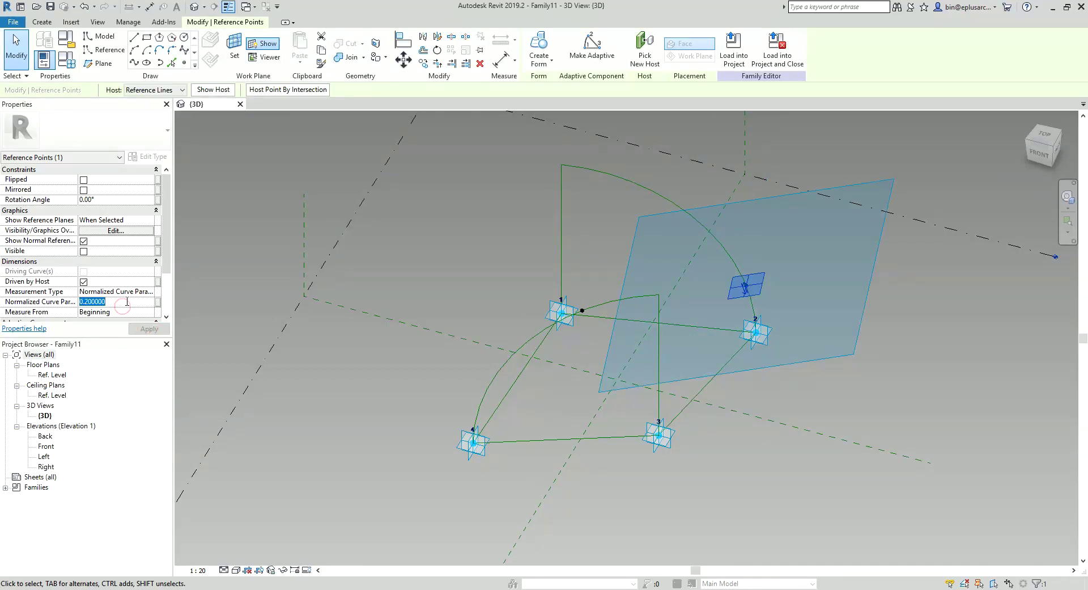
text(0.8)
click(149, 329)
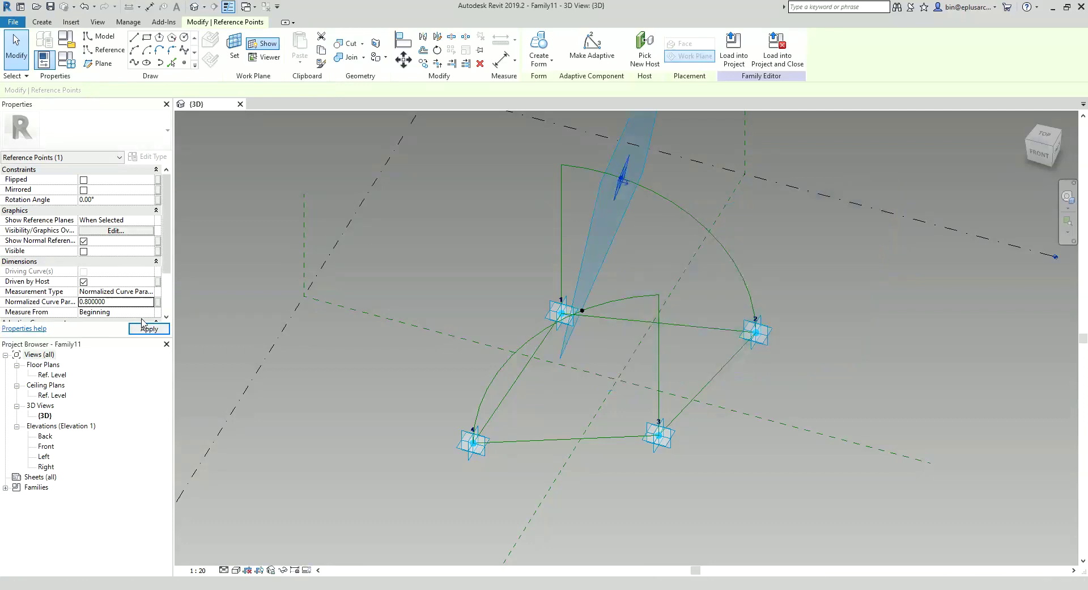
middle_drag(608, 275, 607, 288)
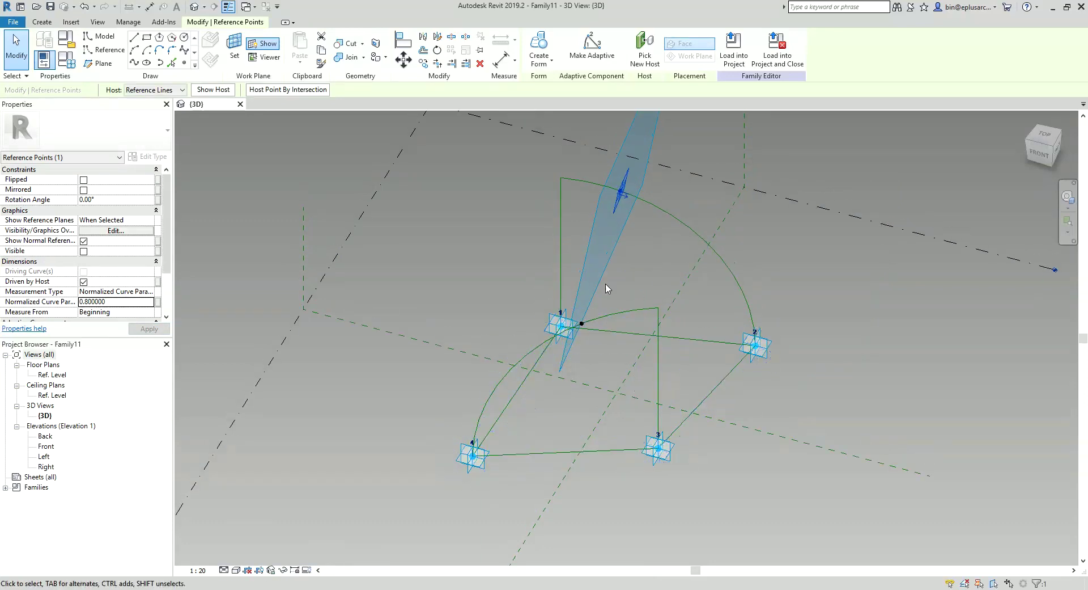
Associate the first point's Normalized Curve Parameter with a new instance parameter A1
click(157, 302)
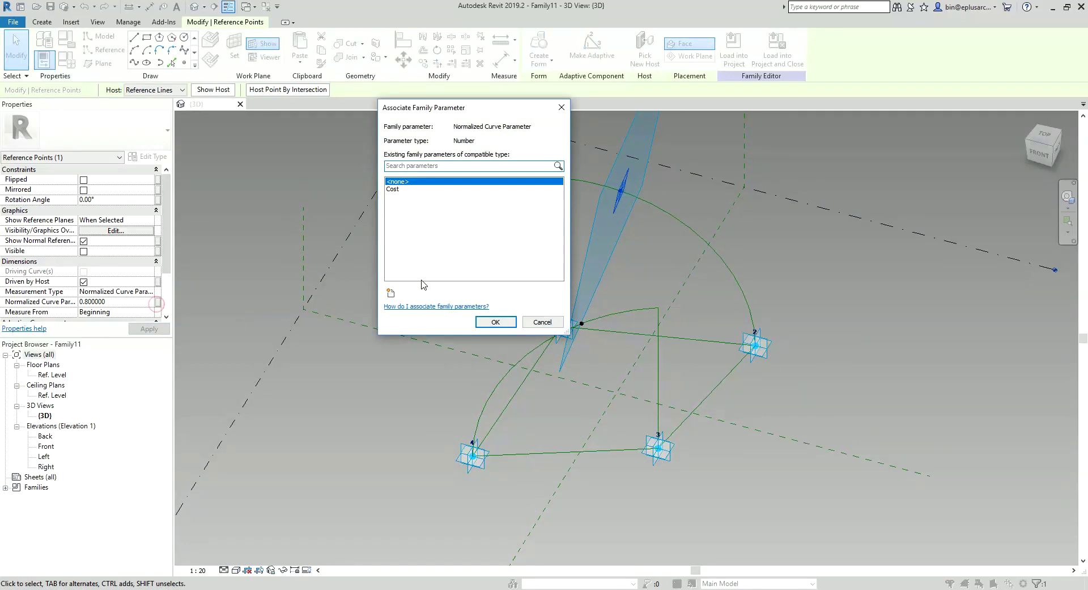
click(392, 293)
text(a)
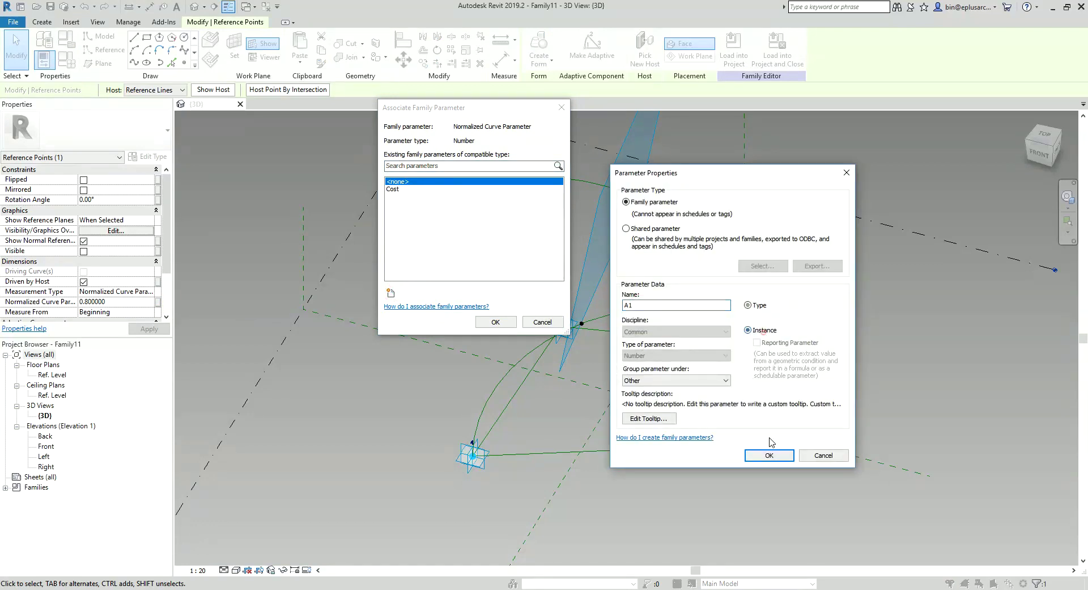
click(769, 455)
click(496, 322)
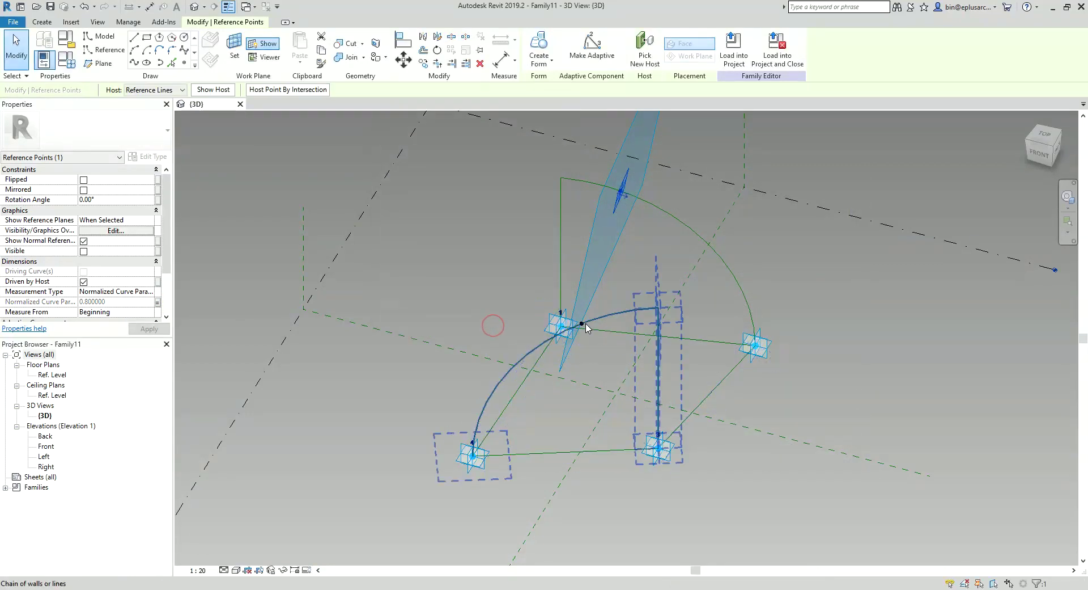
Associate the second point's Normalized Curve Parameter with a new instance parameter A2
click(158, 302)
click(391, 293)
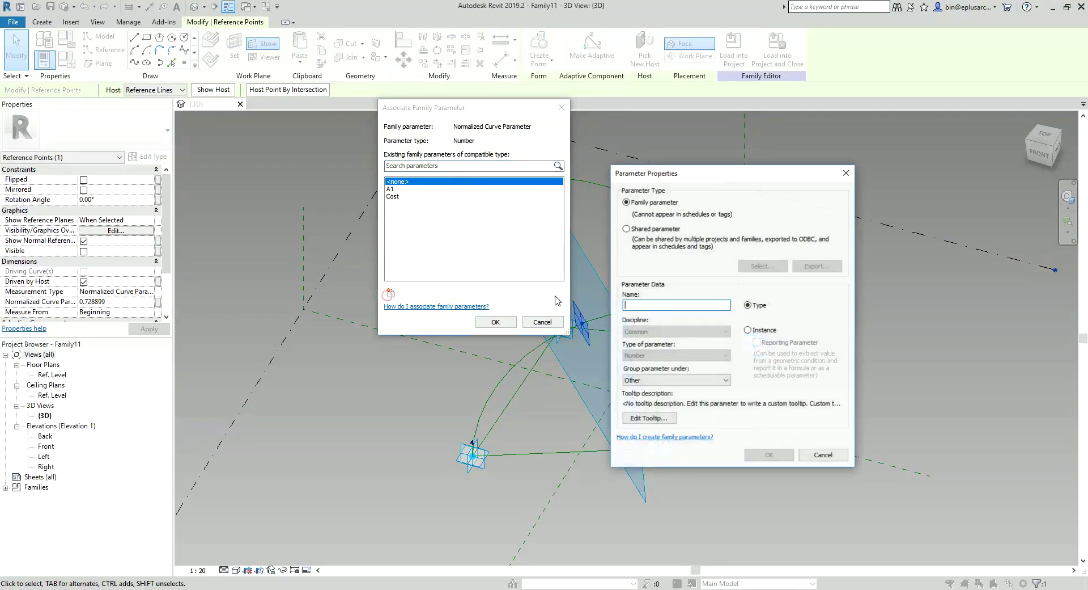
text(A2)
click(793, 455)
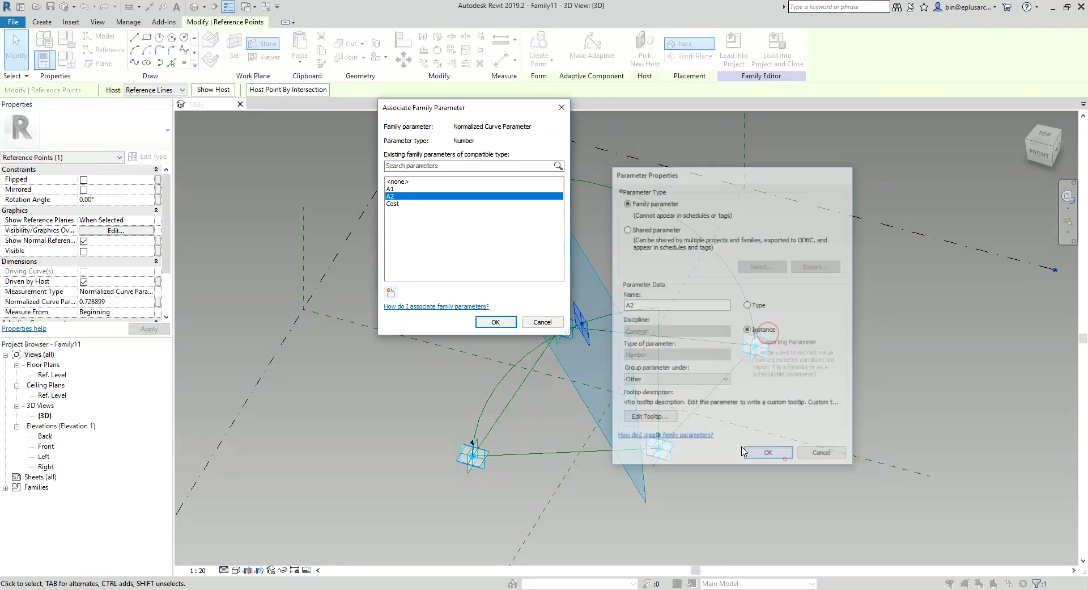
click(494, 321)
mouse_move(635, 340)
shift+middle_down()
mouse_move(674, 352)
mouse_move(539, 234)
shift+middle_up()
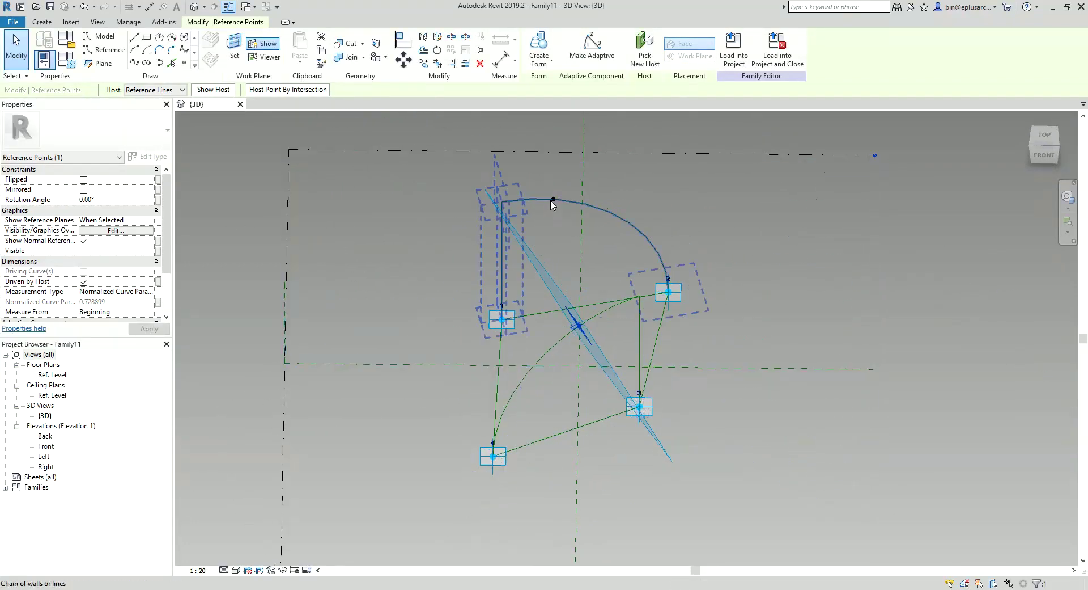
Draw splines joining the upper arc point to adaptive points 1 and 4
click(553, 200)
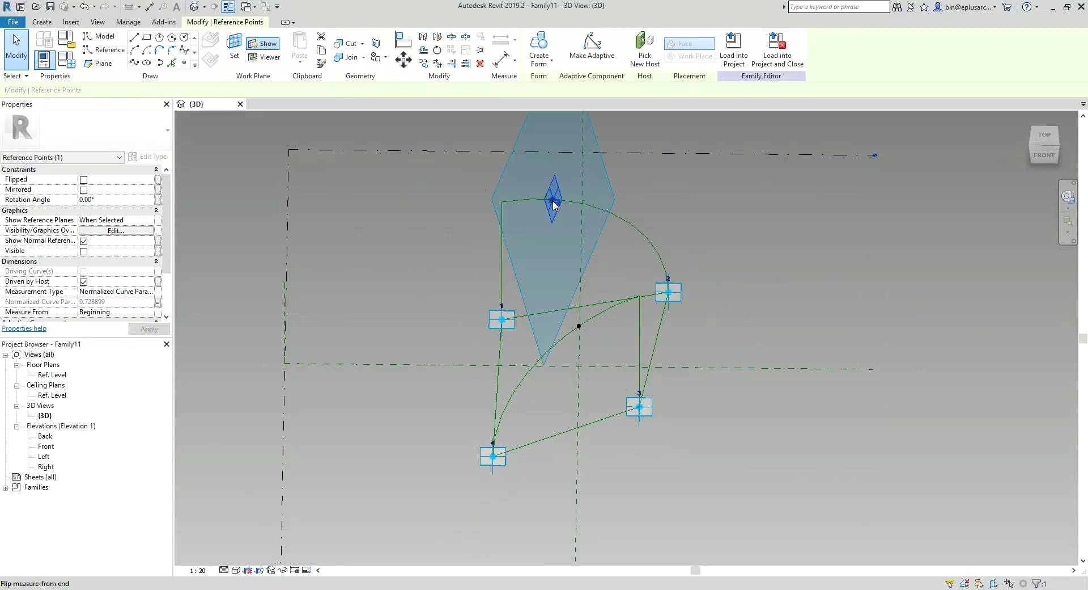
ctrl+click(499, 312)
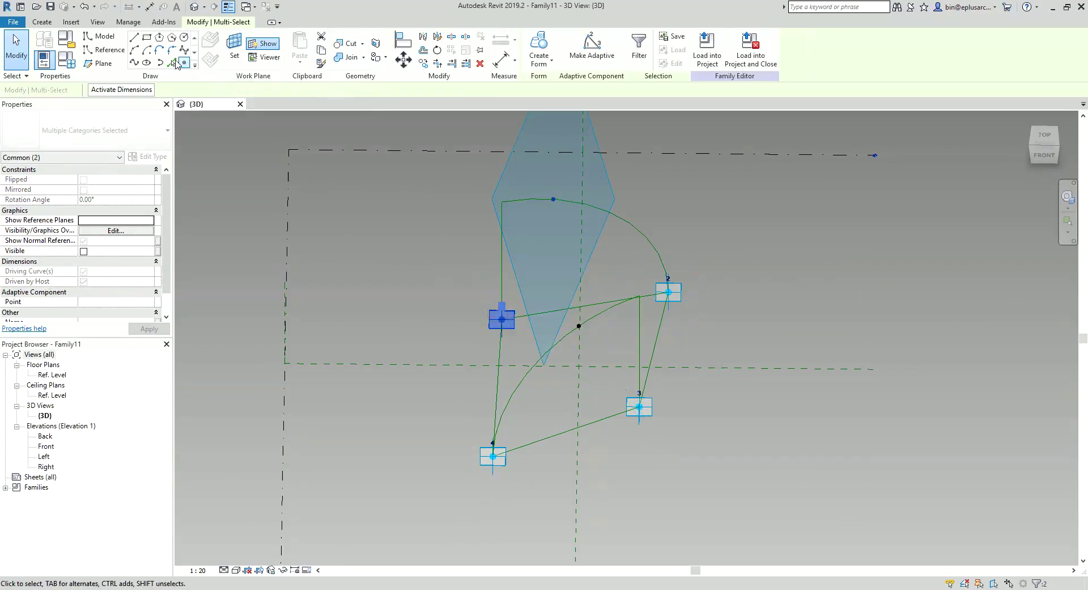
click(132, 63)
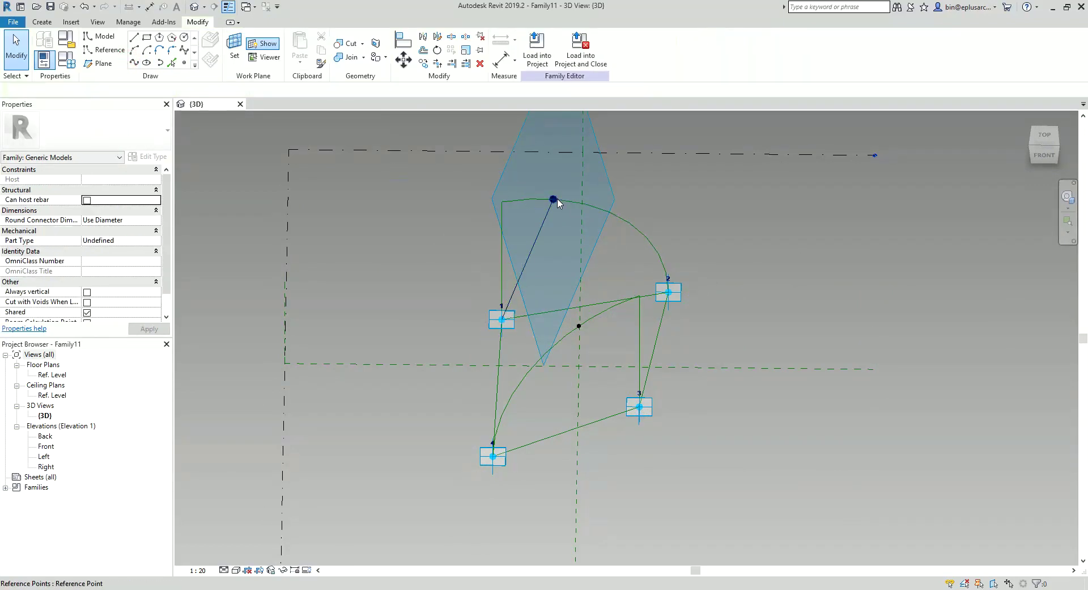
click(493, 455)
ctrl+click(554, 199)
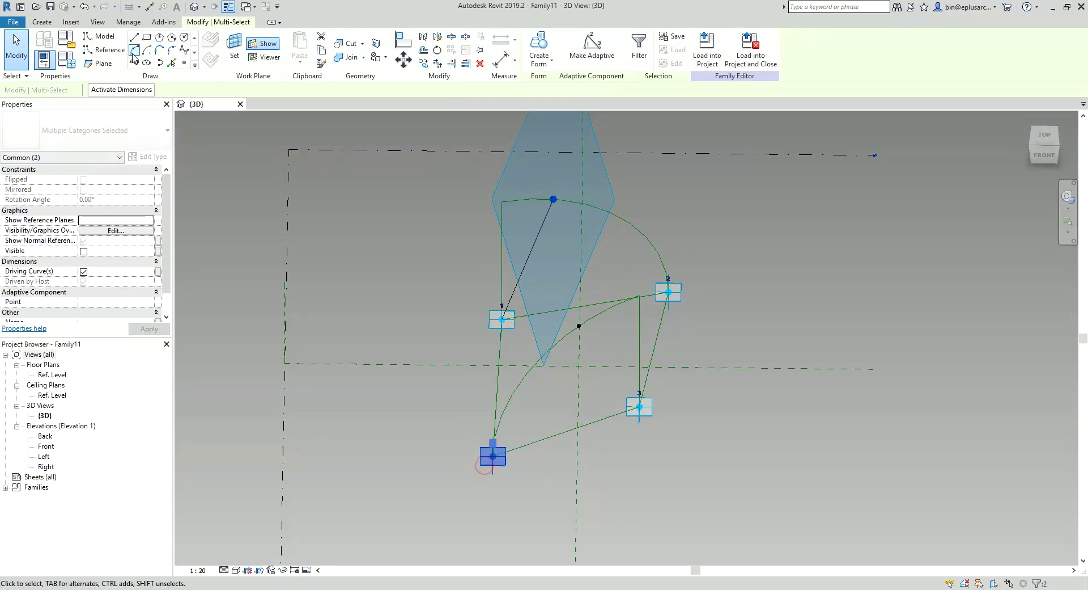
click(134, 63)
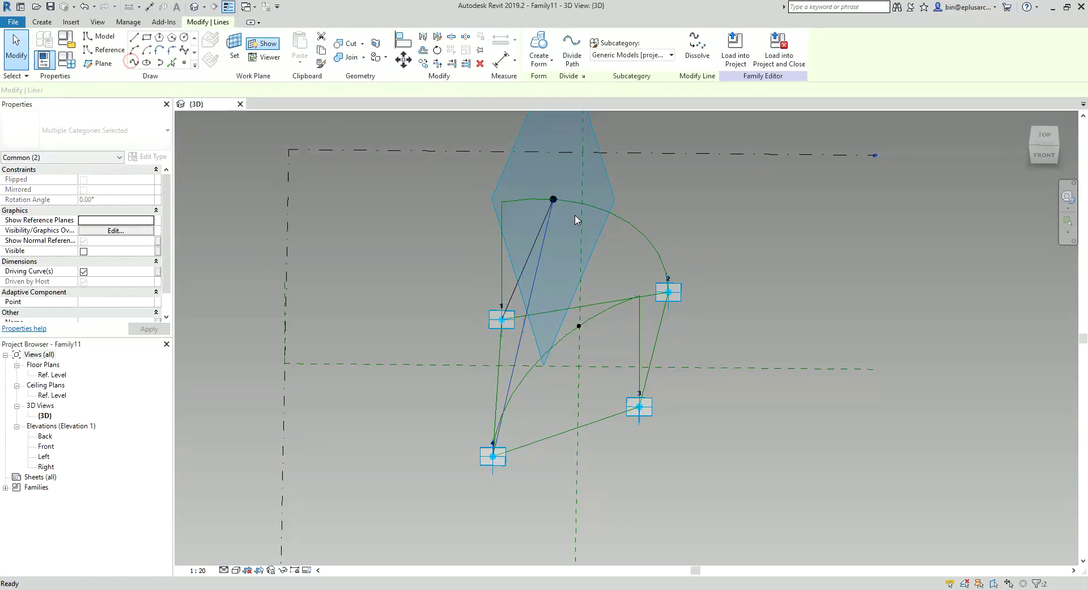
Make the two splines reference lines and create a form from the three lines
click(523, 247)
click(88, 262)
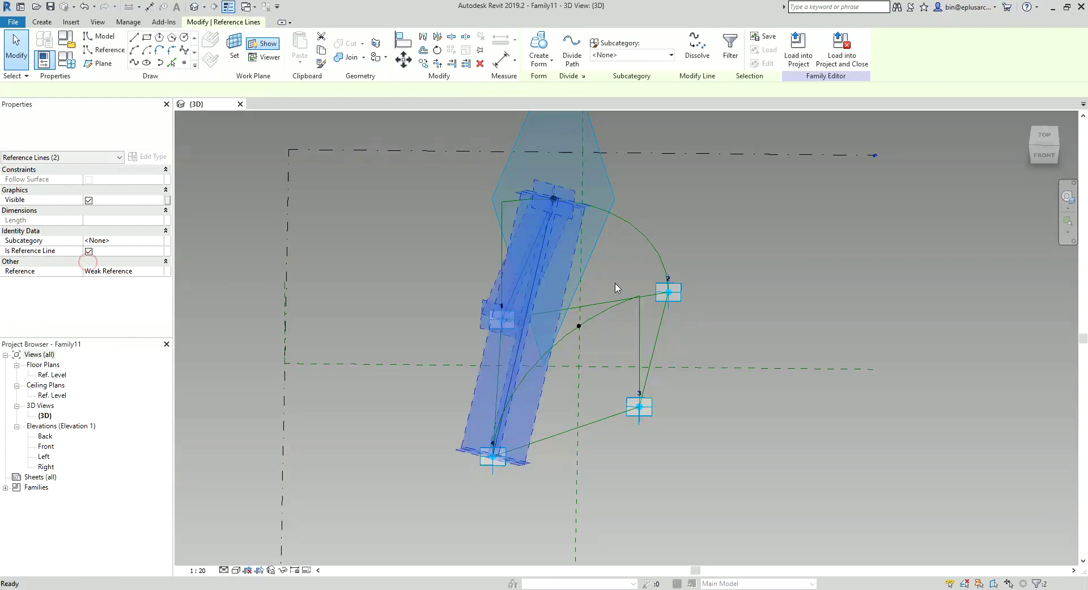
key(Escape)
shift+middle_drag(510, 294, 535, 297)
click(509, 294)
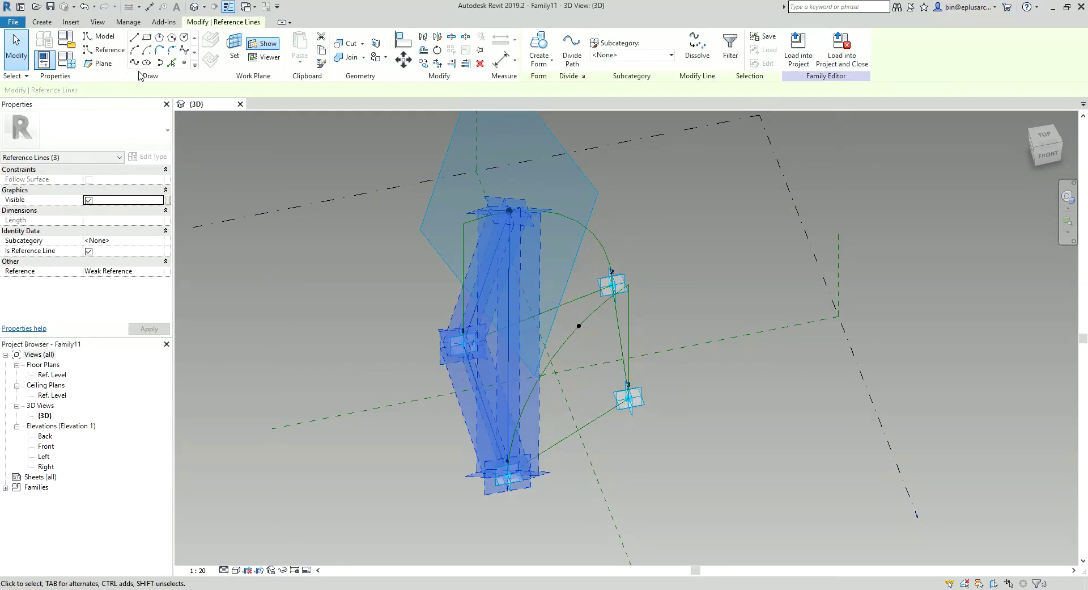
click(538, 48)
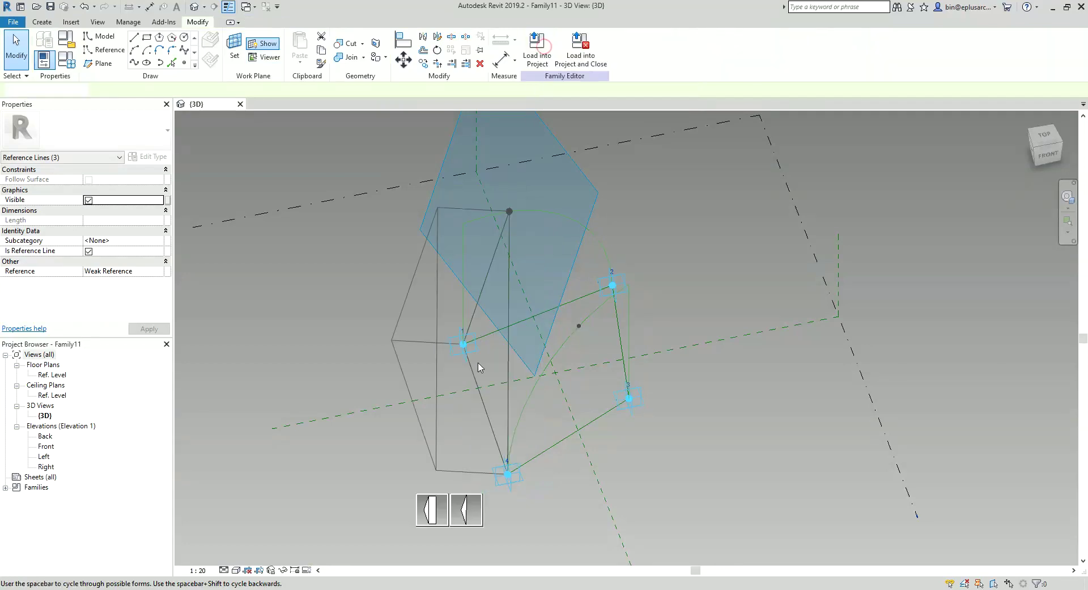
Choose the surface form, then join the lower arc point to adaptive points 2 and 3 with splines
click(472, 506)
shift+middle_drag(471, 507, 584, 334)
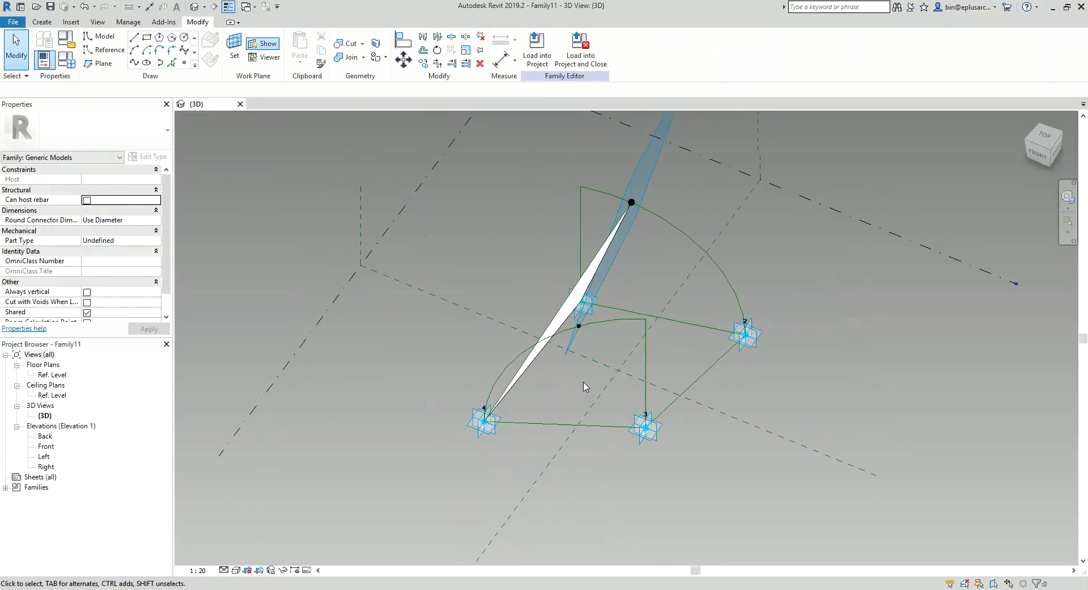
click(578, 326)
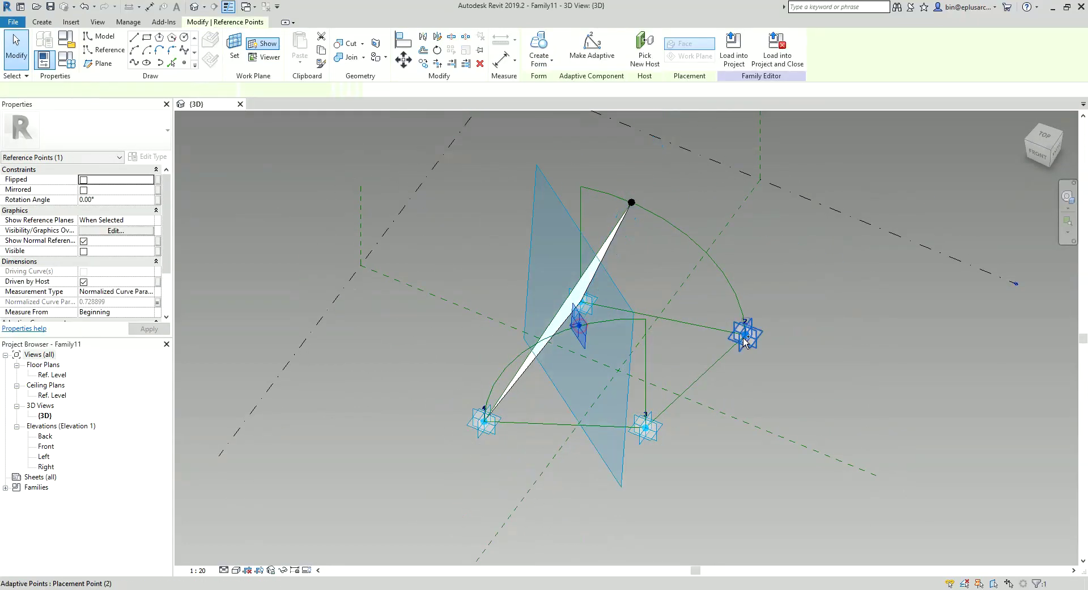
ctrl+click(745, 335)
click(135, 64)
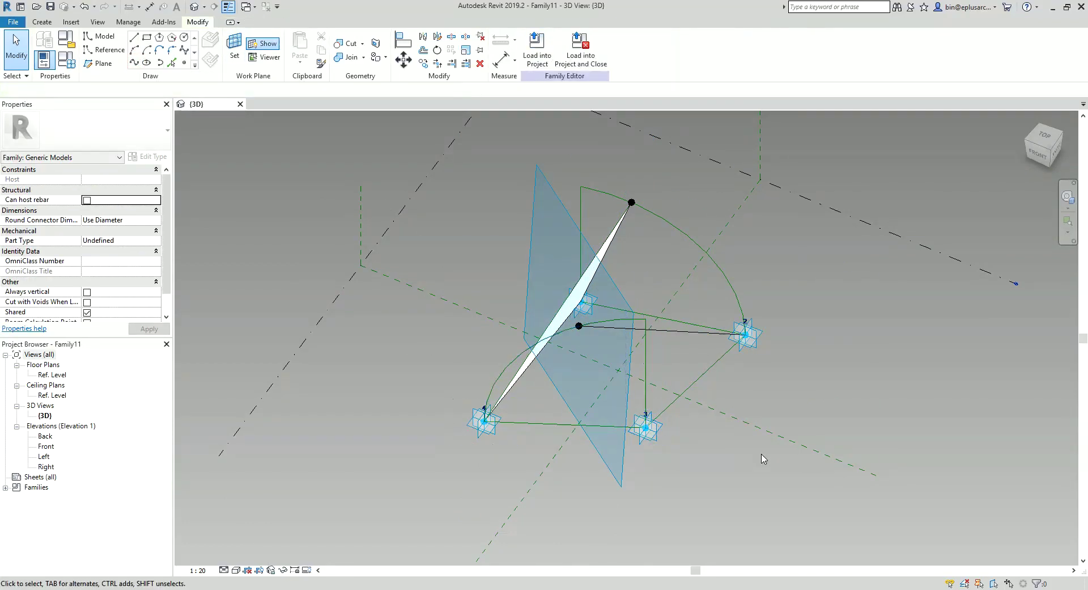
click(649, 427)
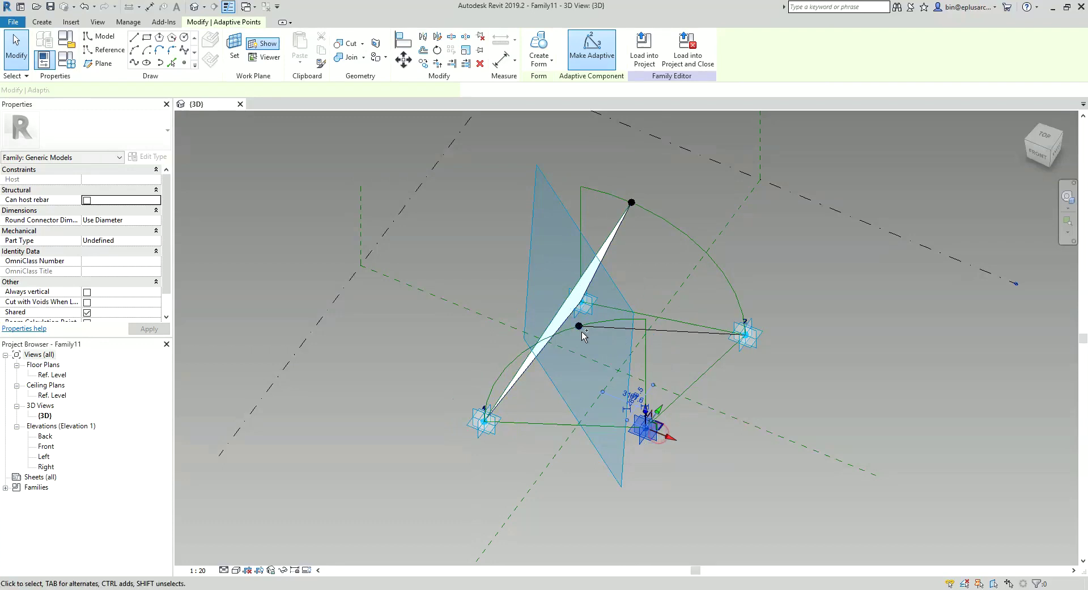
ctrl+click(579, 326)
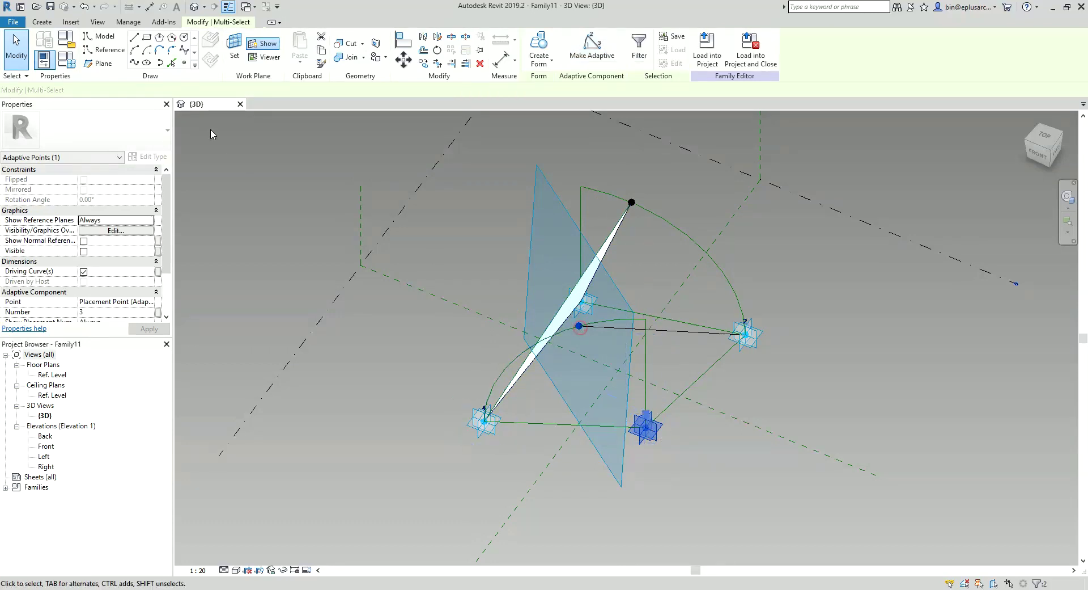
click(134, 63)
Make the two new lines reference lines and create a triangular surface from the three lines
key(Escape)
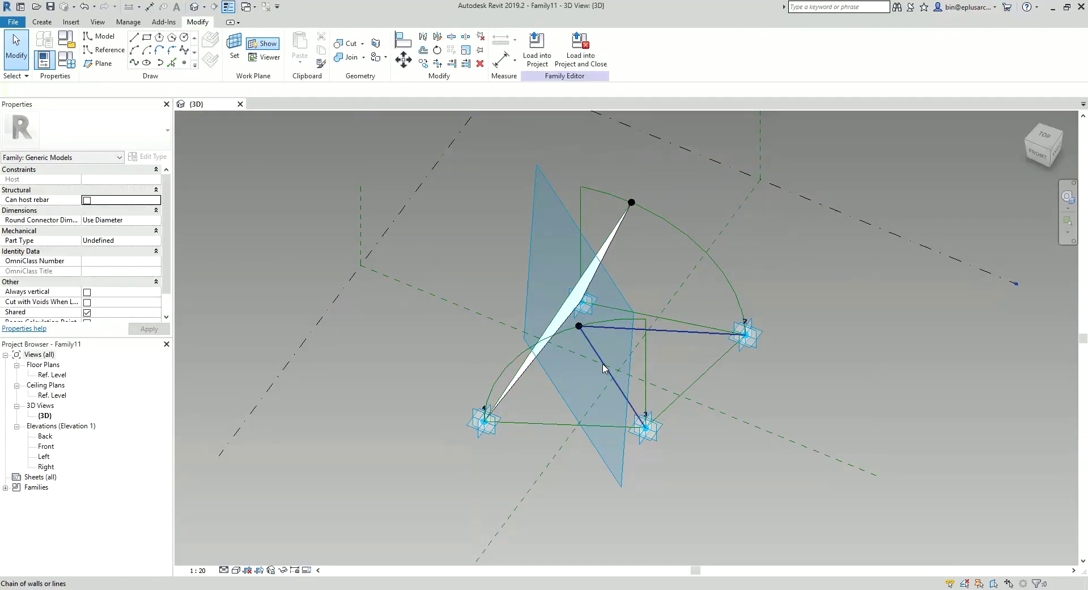
click(605, 368)
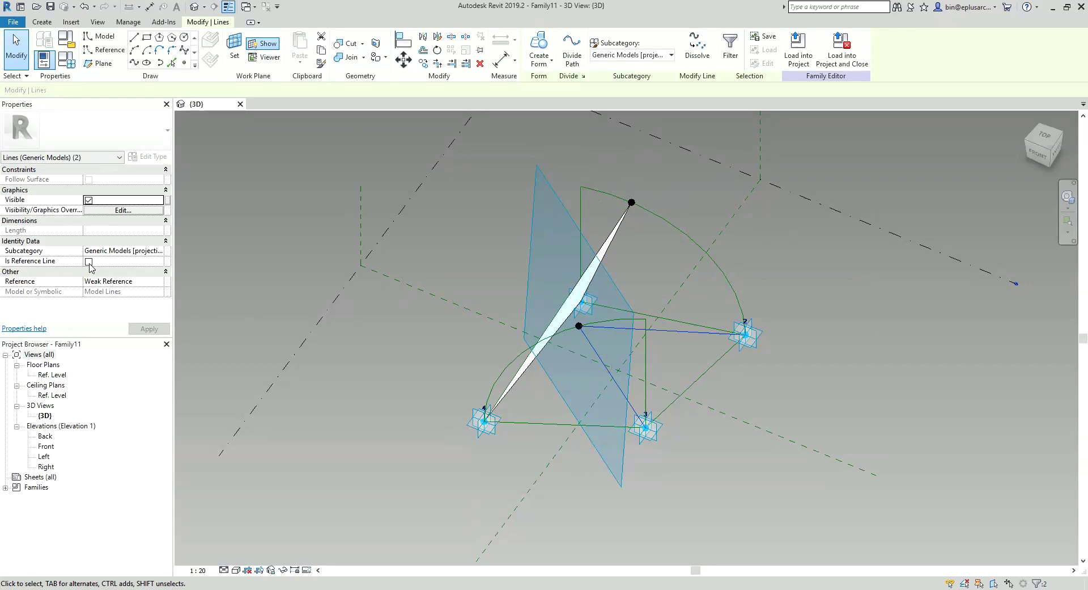
click(89, 262)
middle_drag(709, 379, 688, 380)
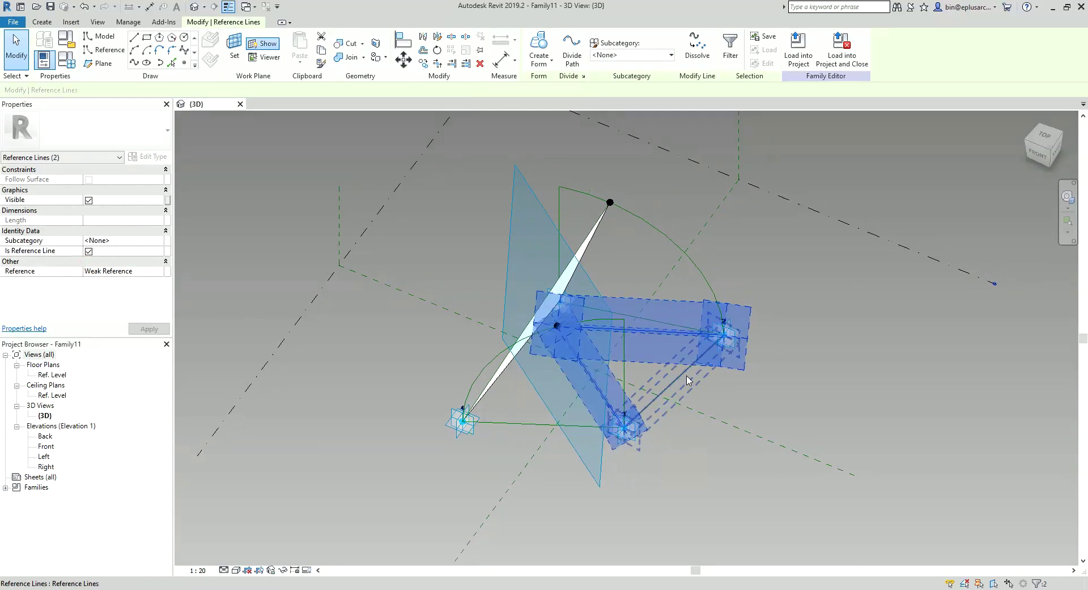
ctrl+click(678, 377)
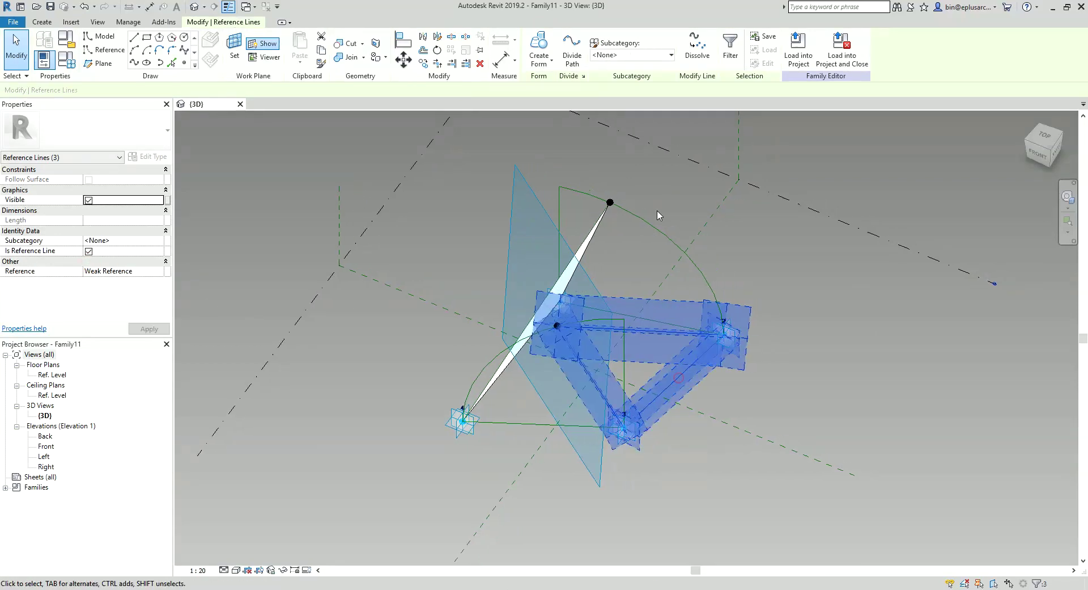
click(543, 43)
click(633, 506)
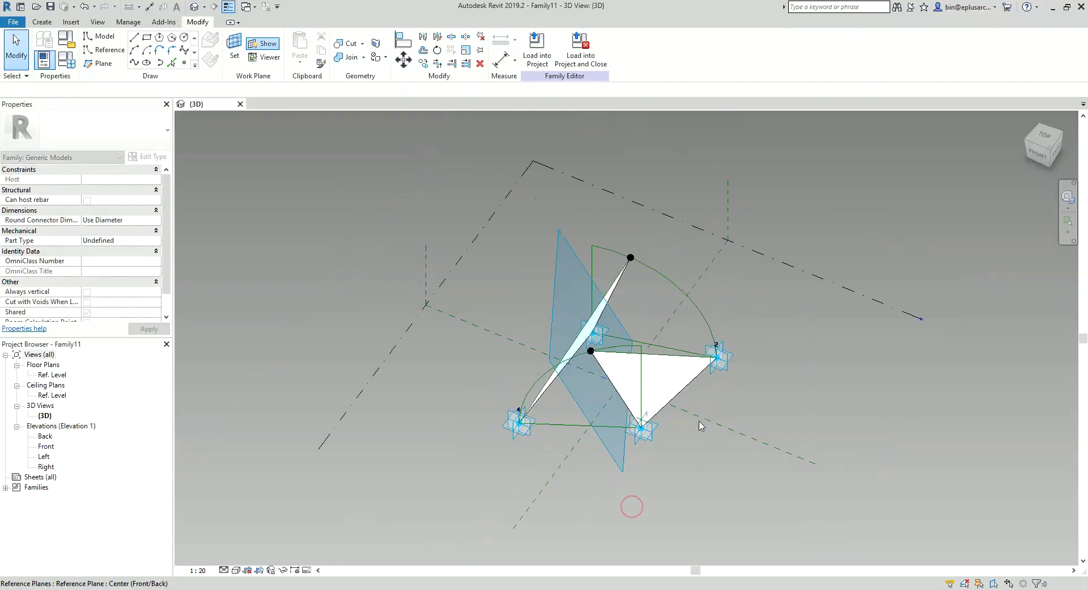
In Family Types, flex A1 and A2 (0.2 and 0.8), applying after each edit
shift+middle_drag(701, 425, 627, 412)
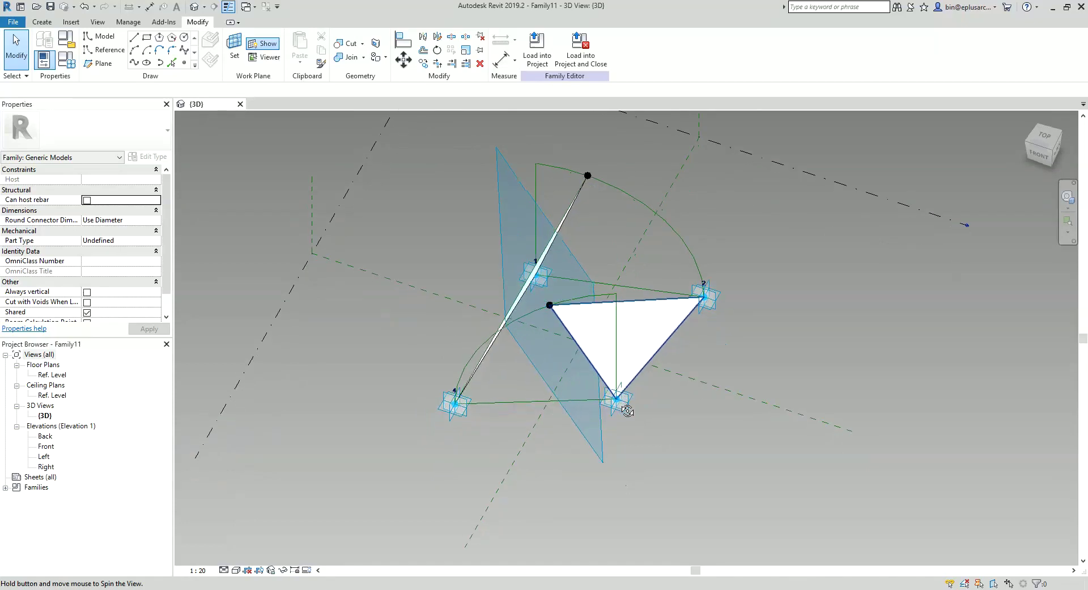
click(66, 59)
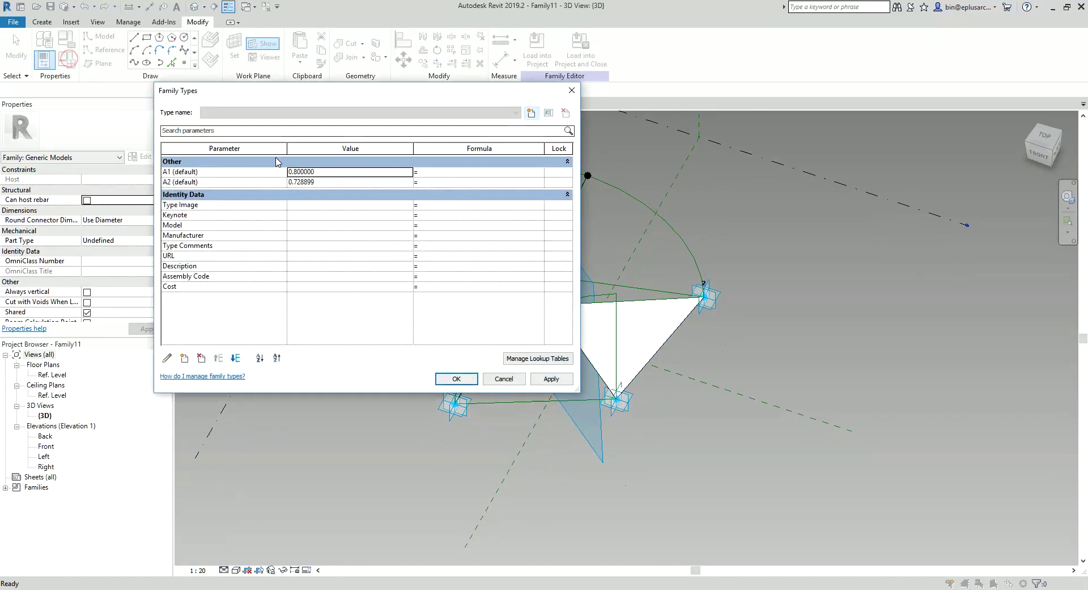
drag(286, 83, 166, 47)
text(0.200000)
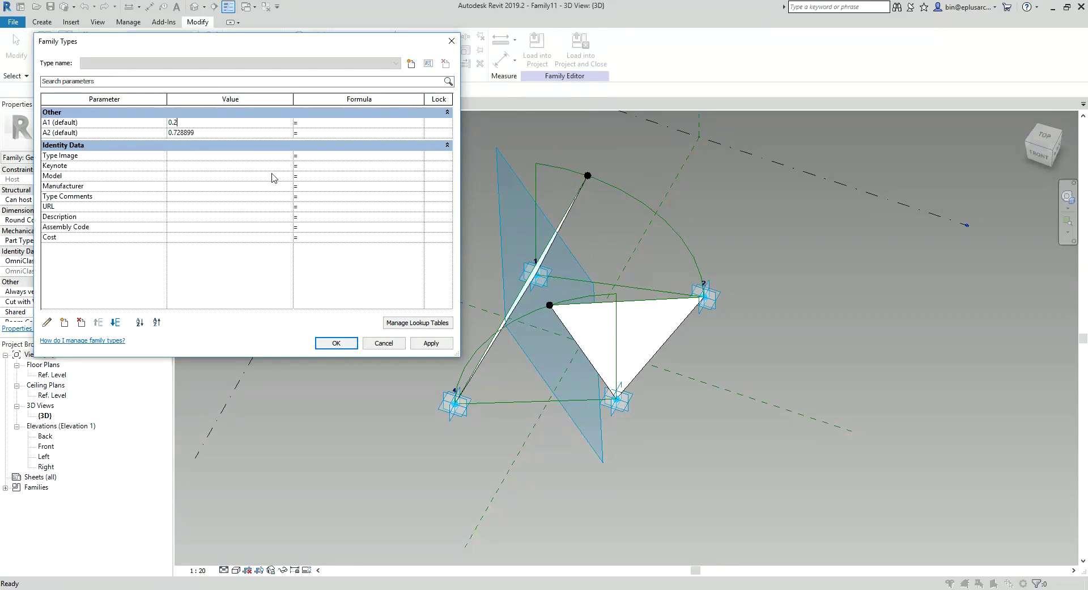
click(239, 132)
text(0.200000)
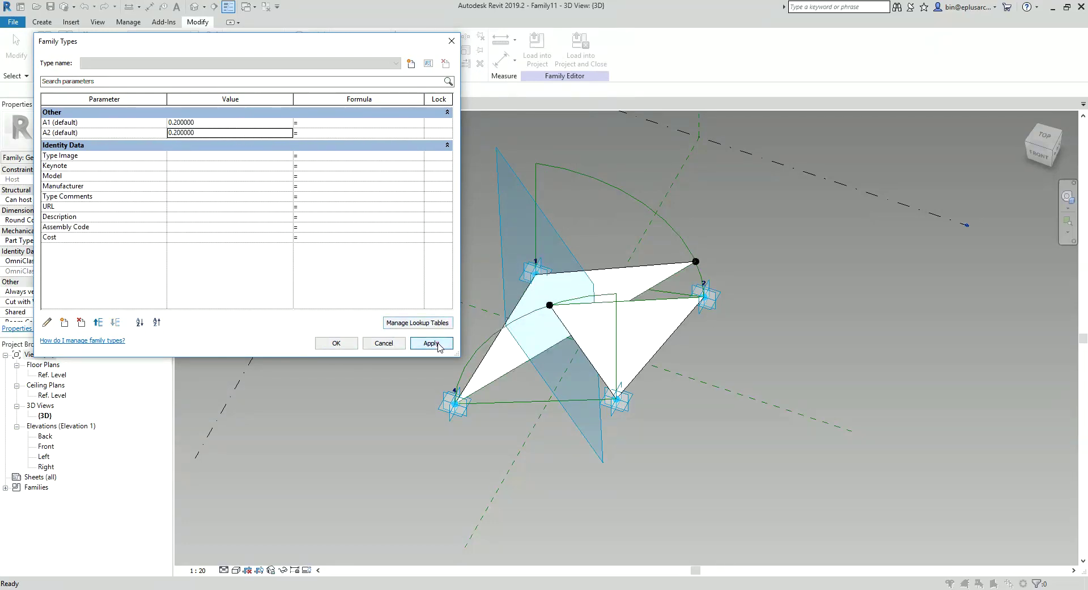
click(432, 343)
click(227, 134)
text(0)
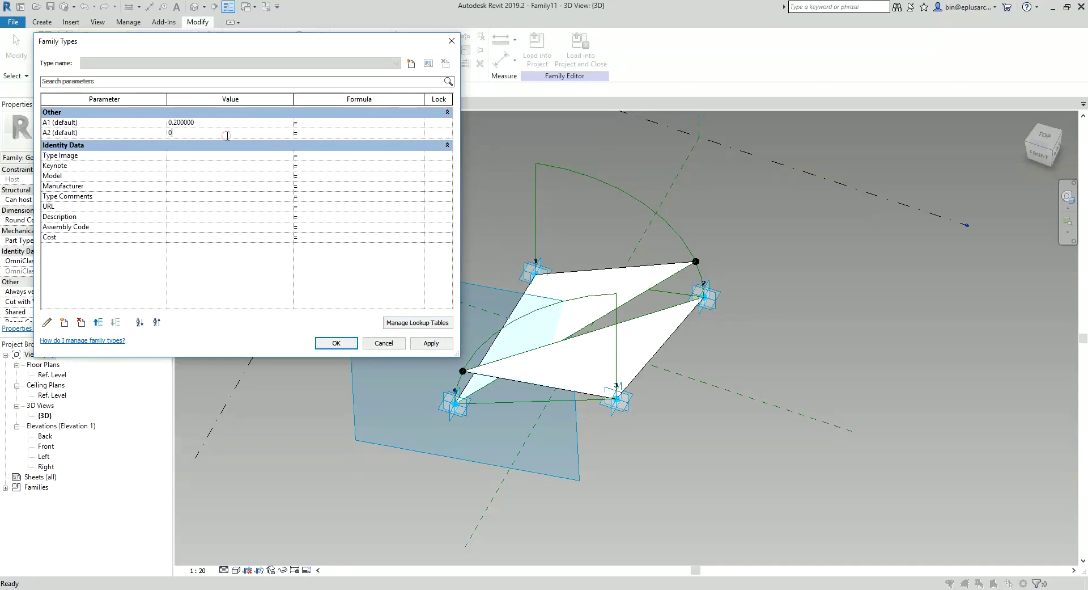
click(435, 342)
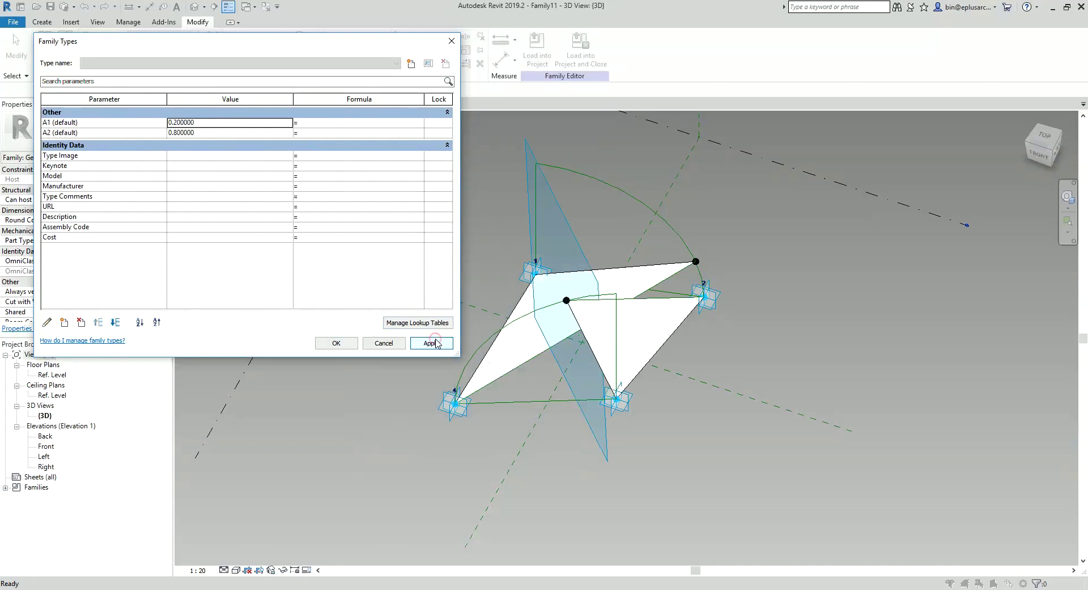
click(258, 134)
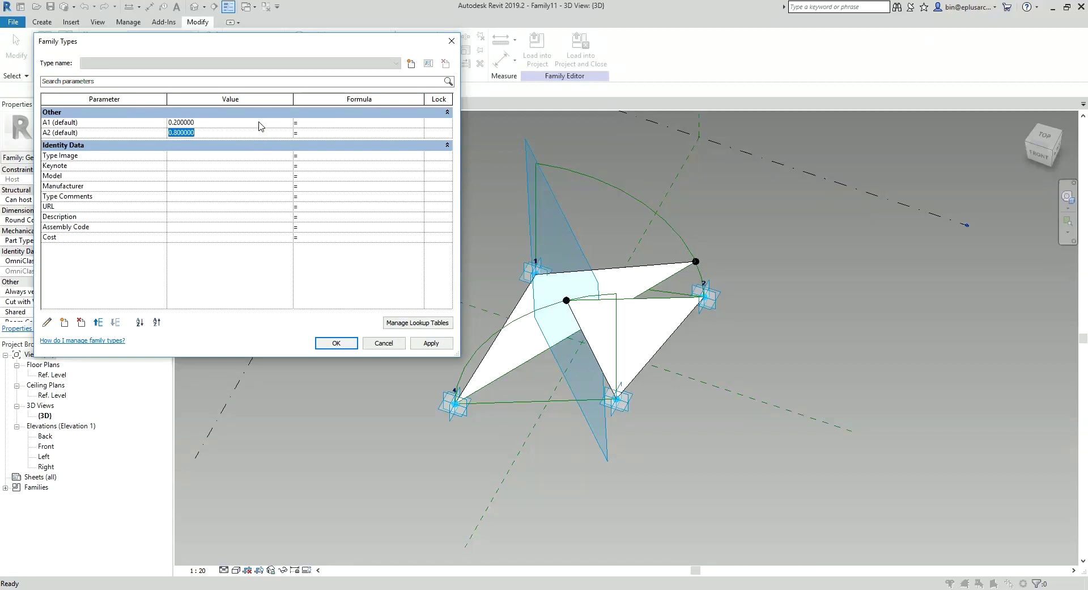
Apply the family parameter values, then drag adaptive point 2 to reshape the triangle
click(418, 345)
click(347, 343)
scroll(587, 363, down, 1)
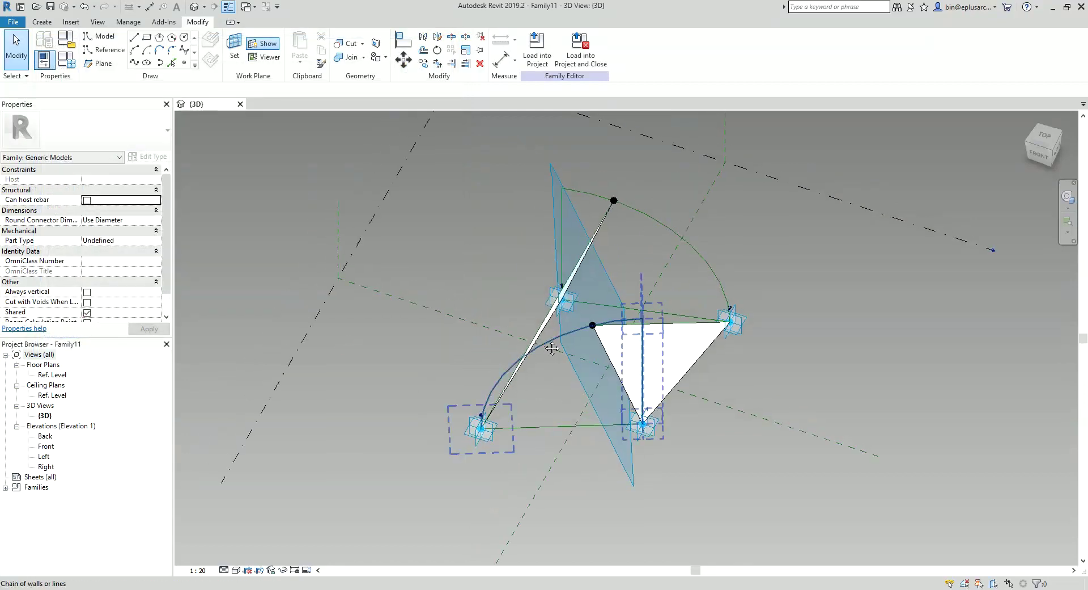
shift+middle_drag(587, 360, 748, 328)
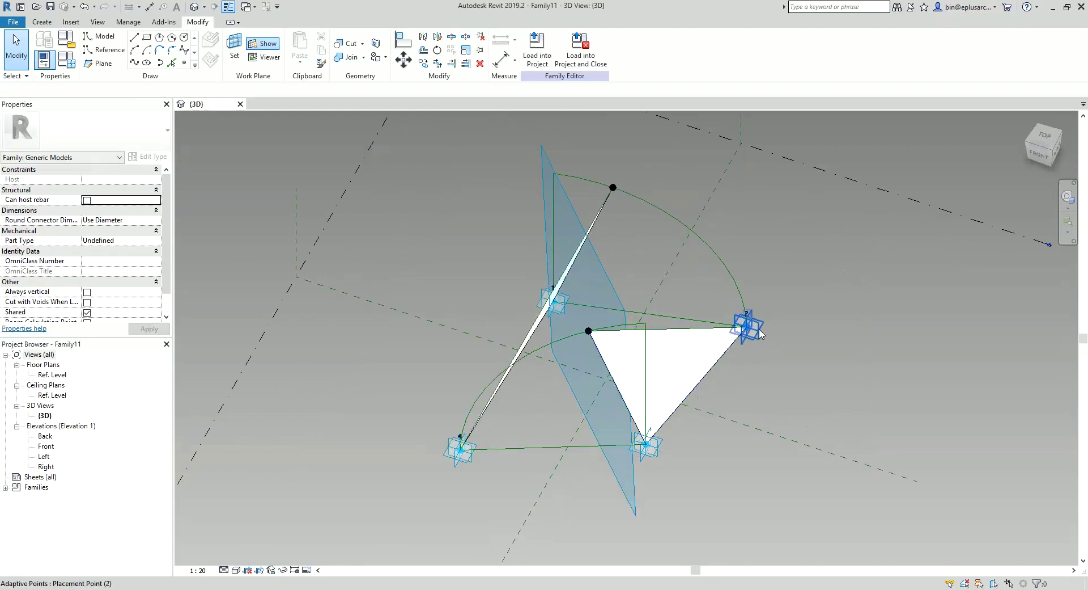
mouse_move(758, 328)
mouse_down()
mouse_move(711, 320)
mouse_move(838, 324)
mouse_move(846, 343)
mouse_up()
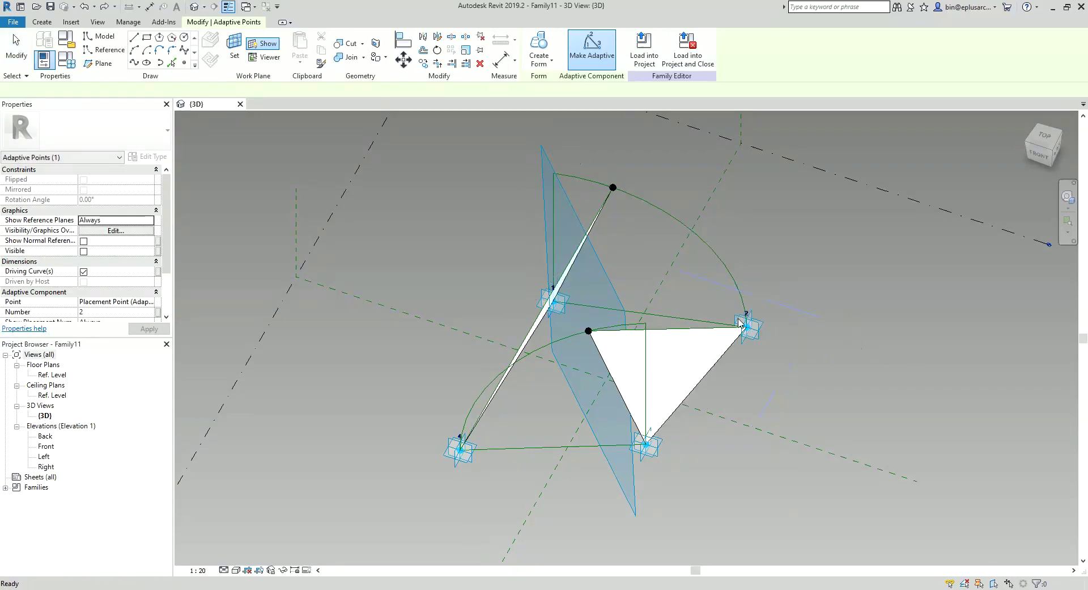
key(Escape)
mouse_move(873, 352)
shift+middle_down()
mouse_move(620, 377)
mouse_move(606, 346)
shift+middle_up()
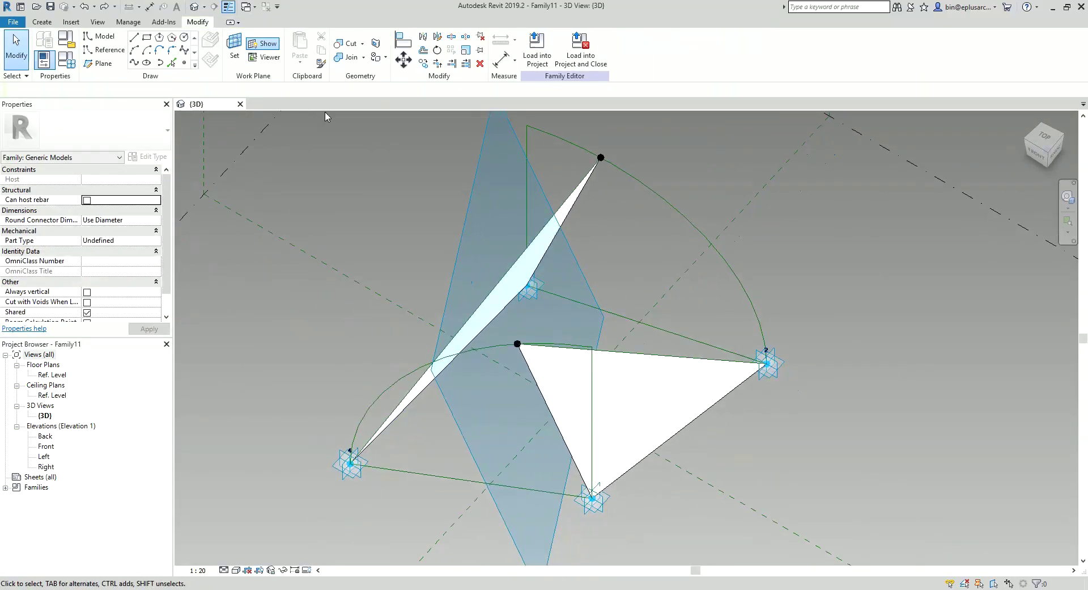
Set the work plane on the reference line and place an aligned dimension across it
click(235, 48)
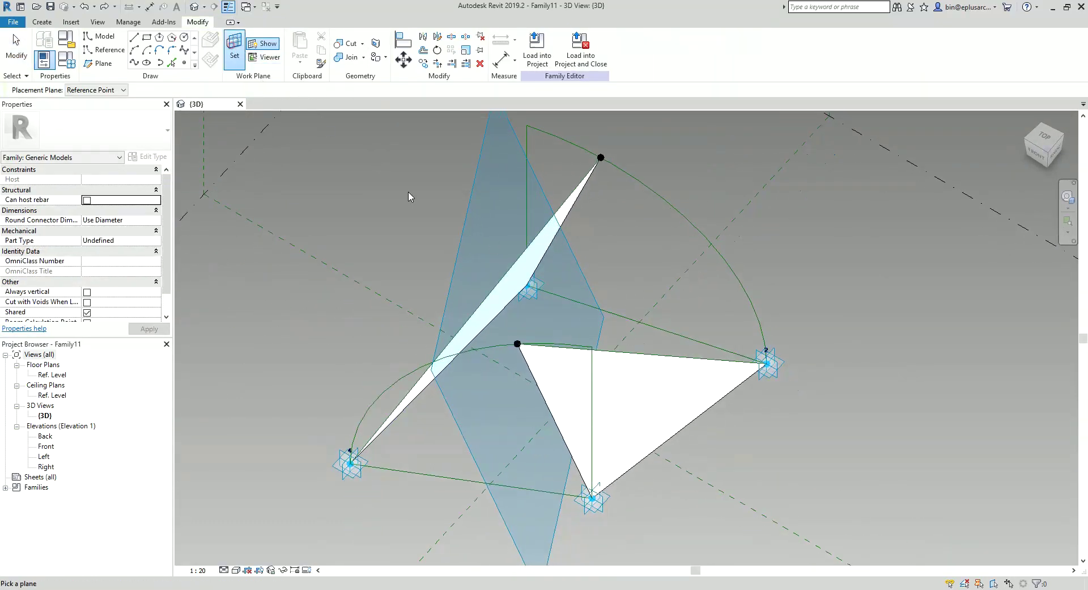
click(629, 321)
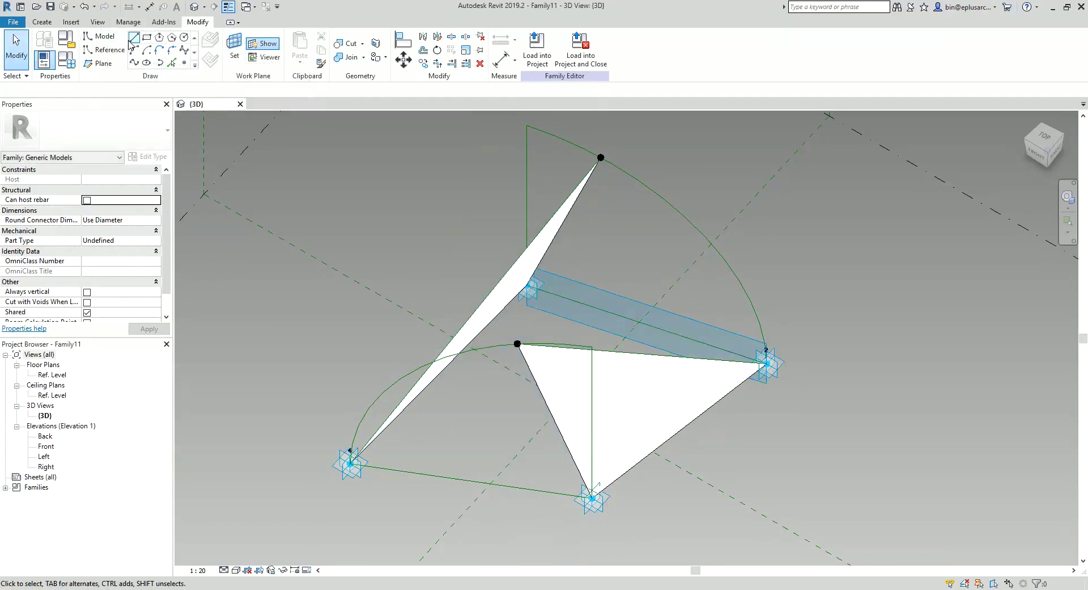
click(51, 21)
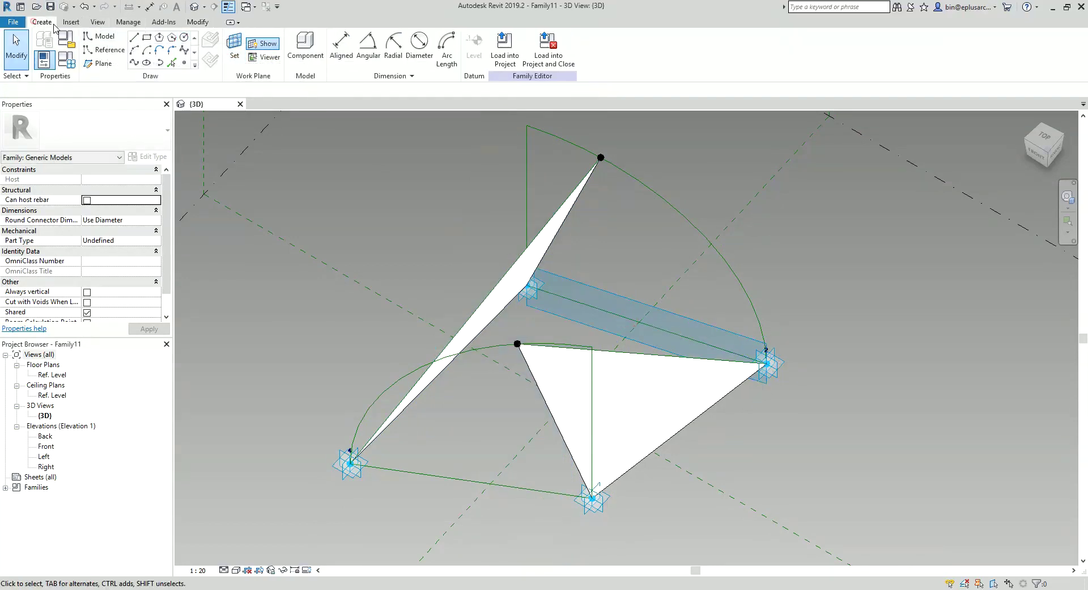
click(341, 44)
click(528, 287)
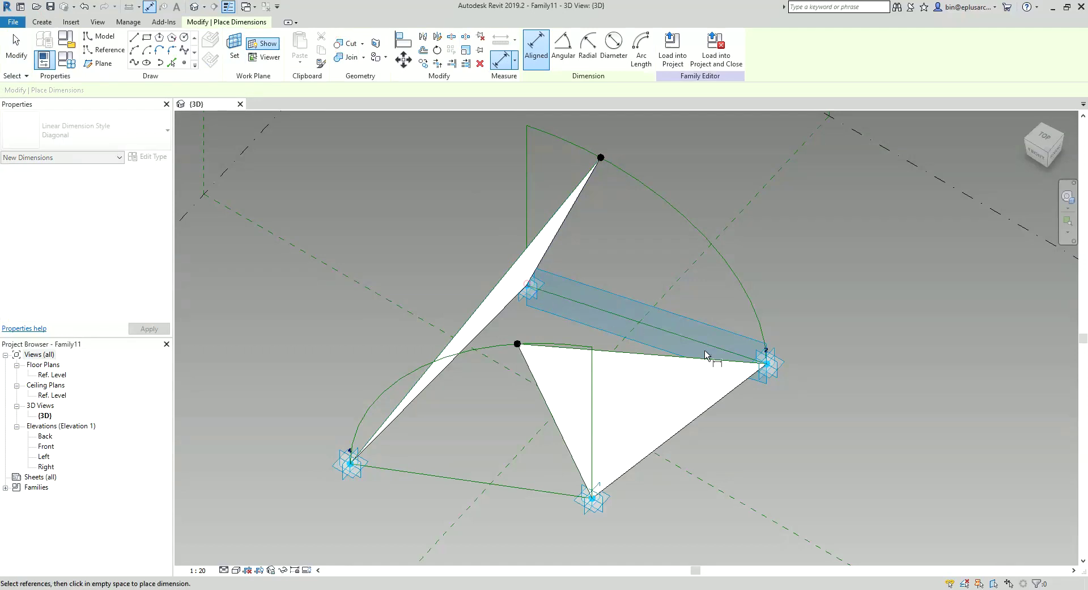
click(767, 363)
click(718, 298)
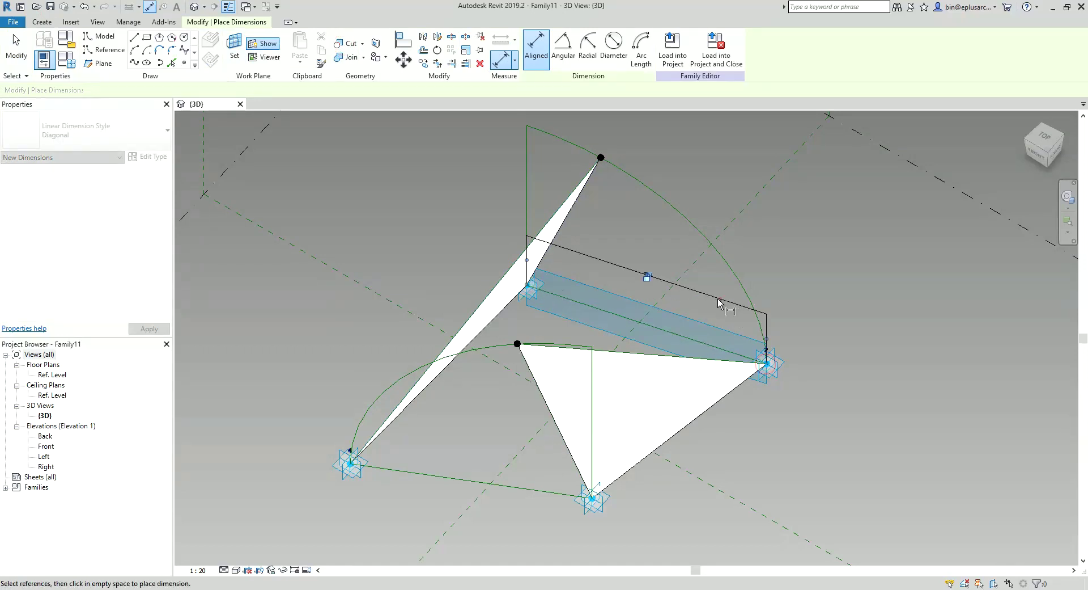
key(Escape)
Set the view scale to 1:100 and label the 8852 dimension with new instance parameter ADADF
click(193, 569)
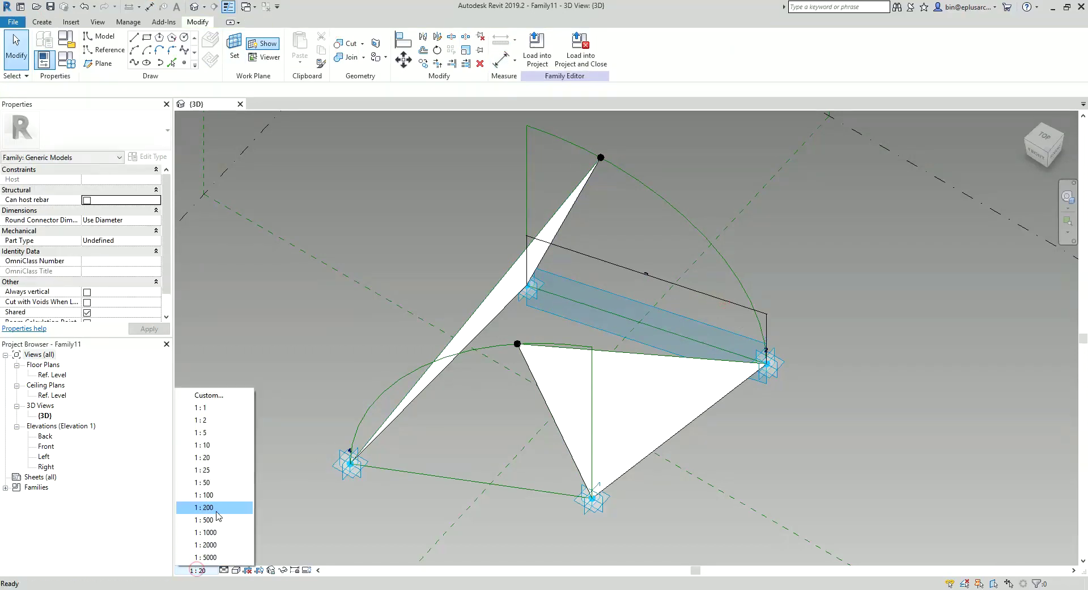
click(219, 498)
middle_drag(640, 331, 576, 341)
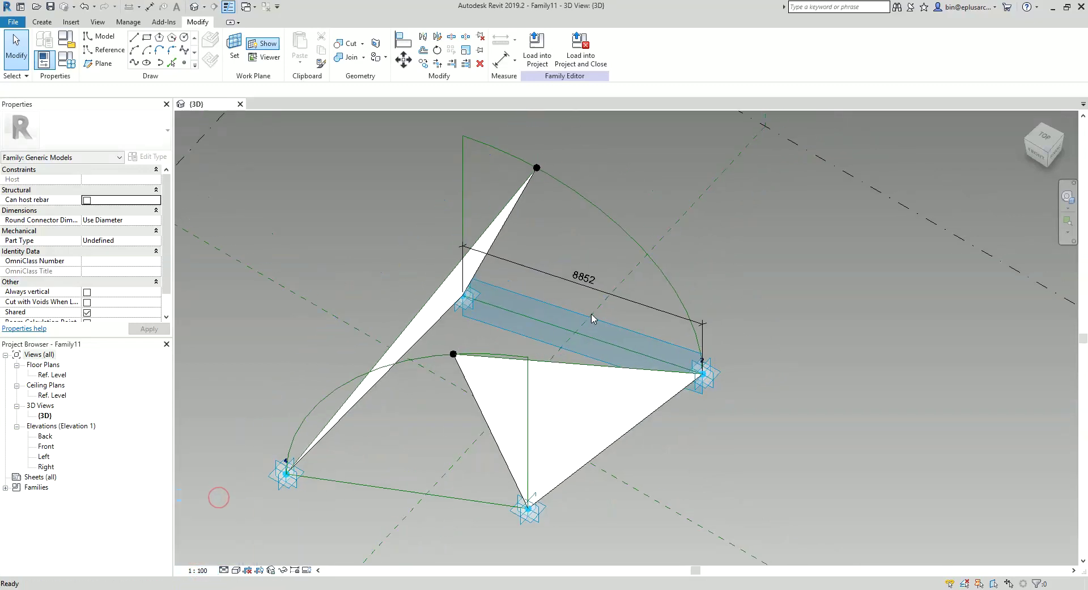
click(591, 279)
click(644, 48)
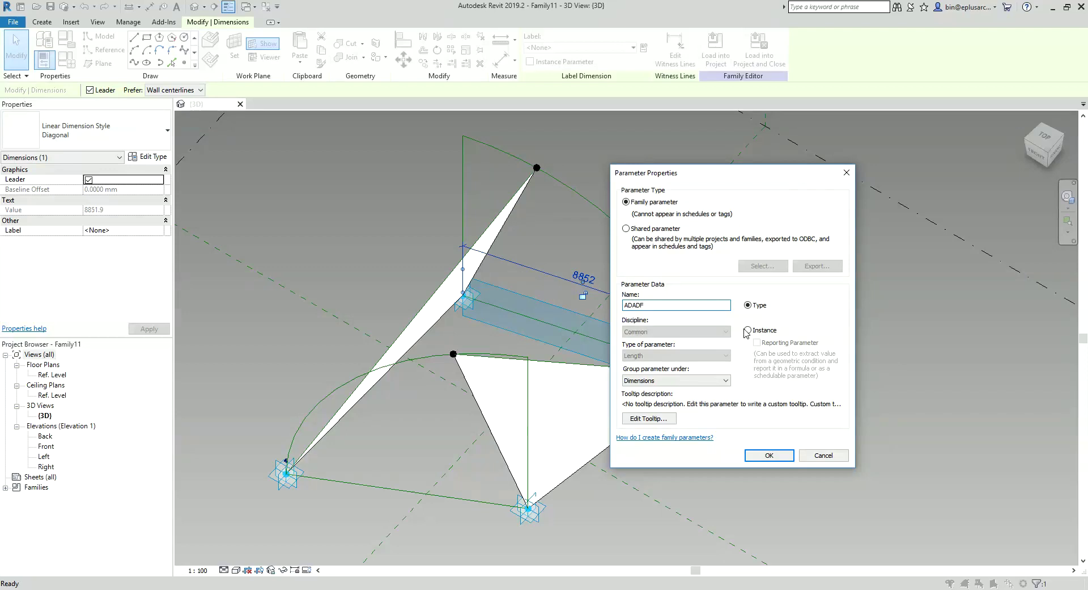
click(747, 330)
click(769, 456)
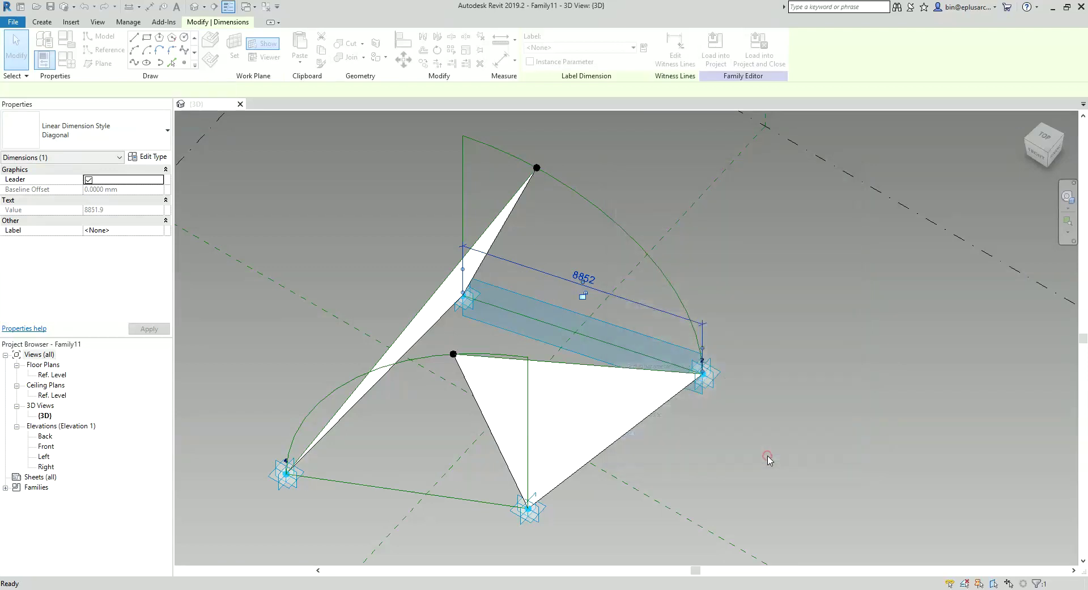
key(Escape)
Label the second 8852 dimension with the ADADF parameter
shift+middle_drag(621, 289, 623, 268)
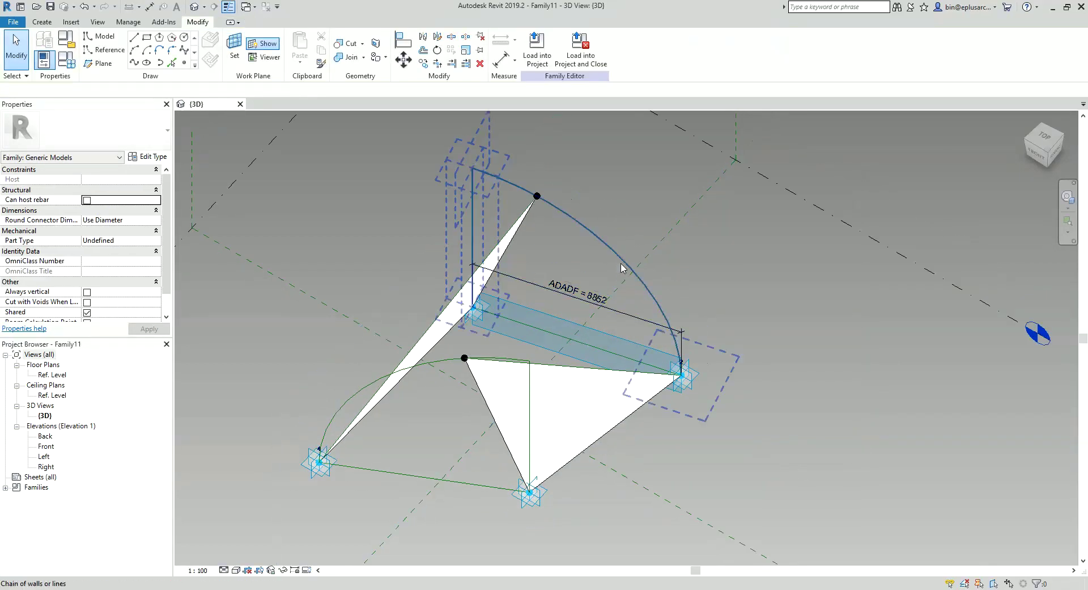
click(622, 264)
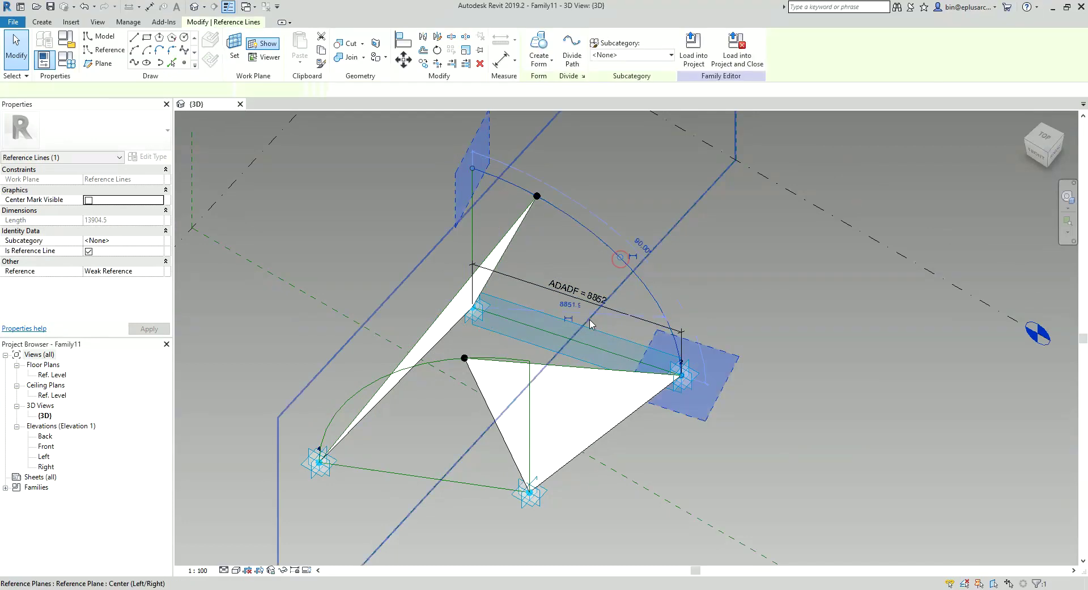
click(578, 312)
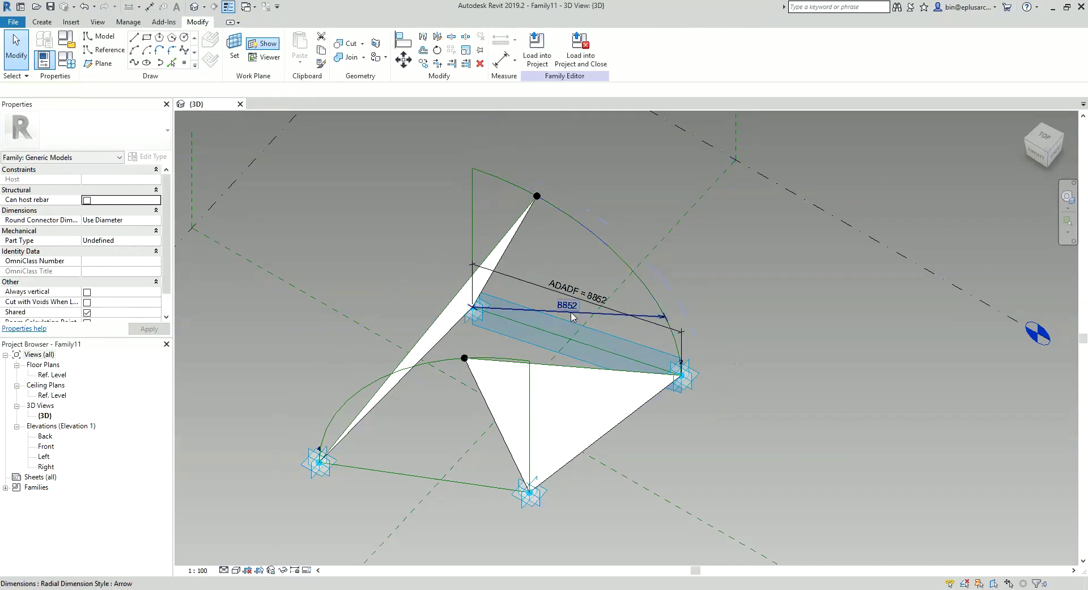
click(584, 47)
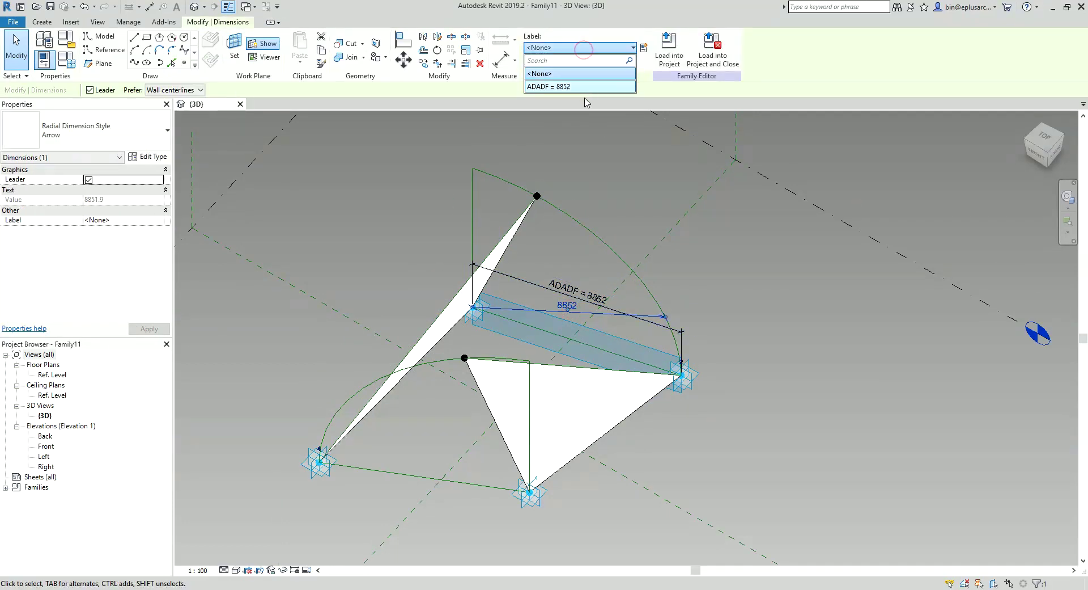
click(567, 73)
click(632, 170)
scroll(633, 171, down, 1)
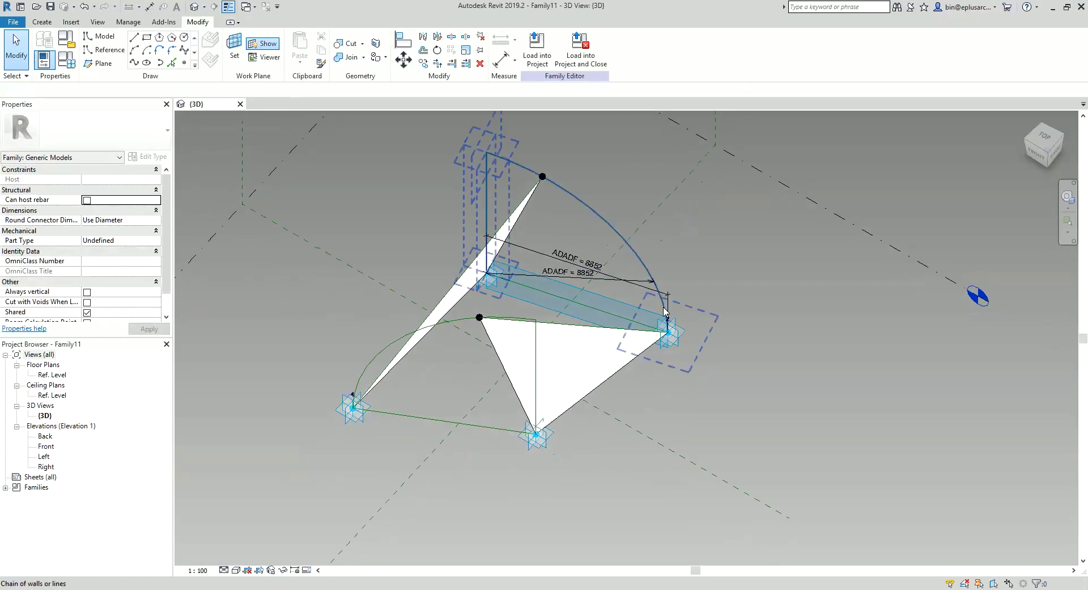
Drag a panel adaptive point to a new position and check the ADADF dimension value
click(685, 339)
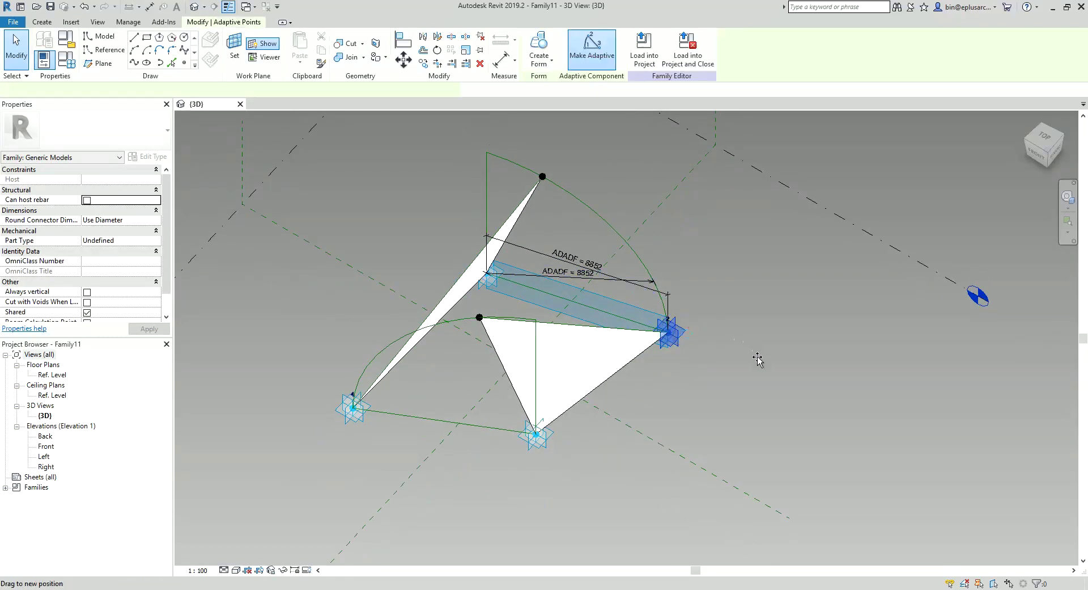
drag(758, 360, 608, 309)
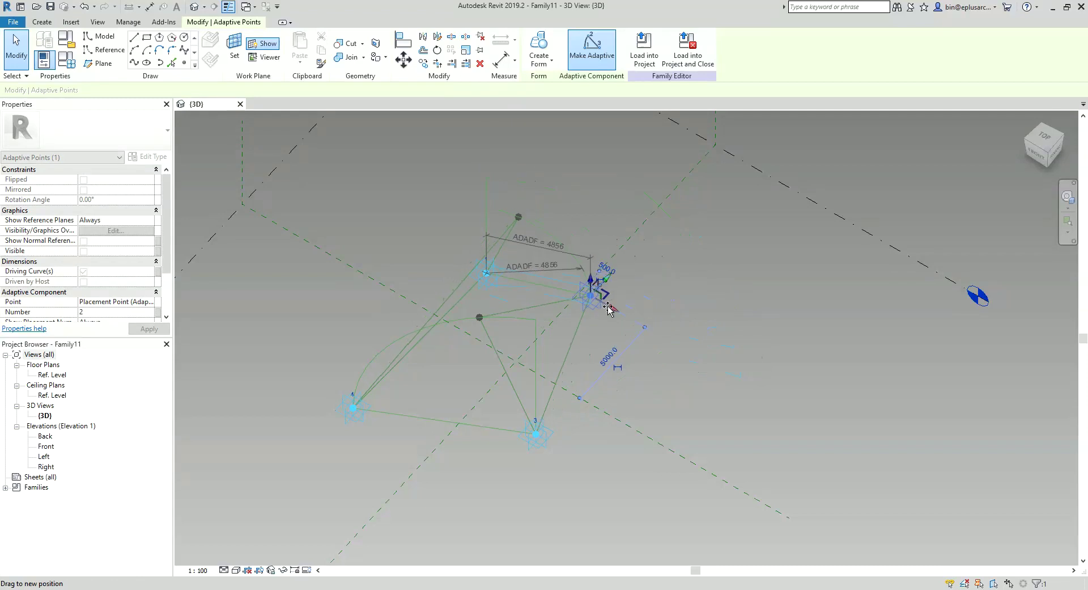
drag(609, 309, 653, 315)
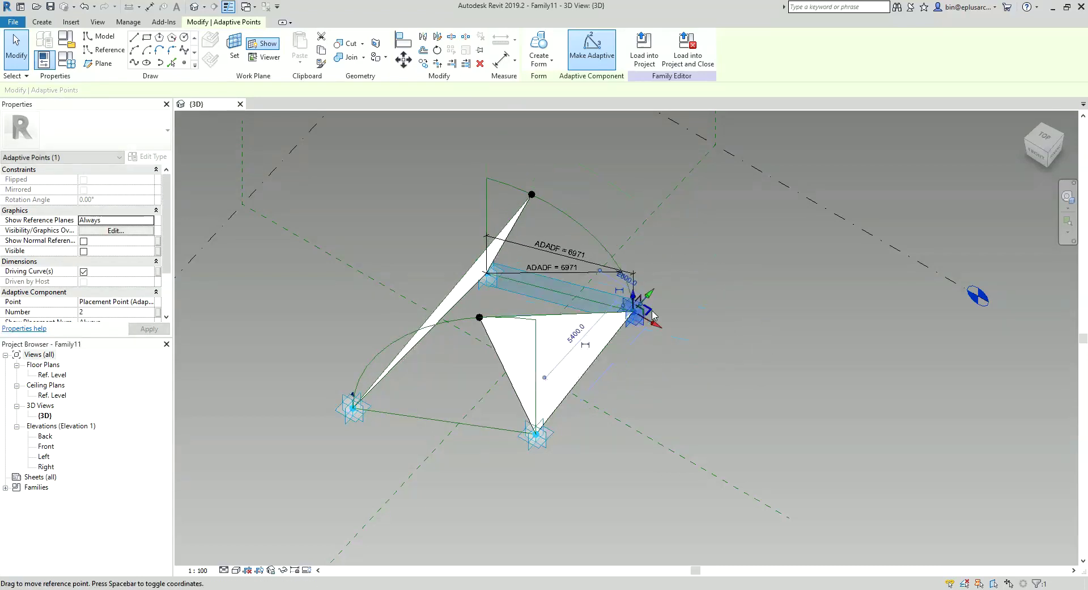
click(581, 275)
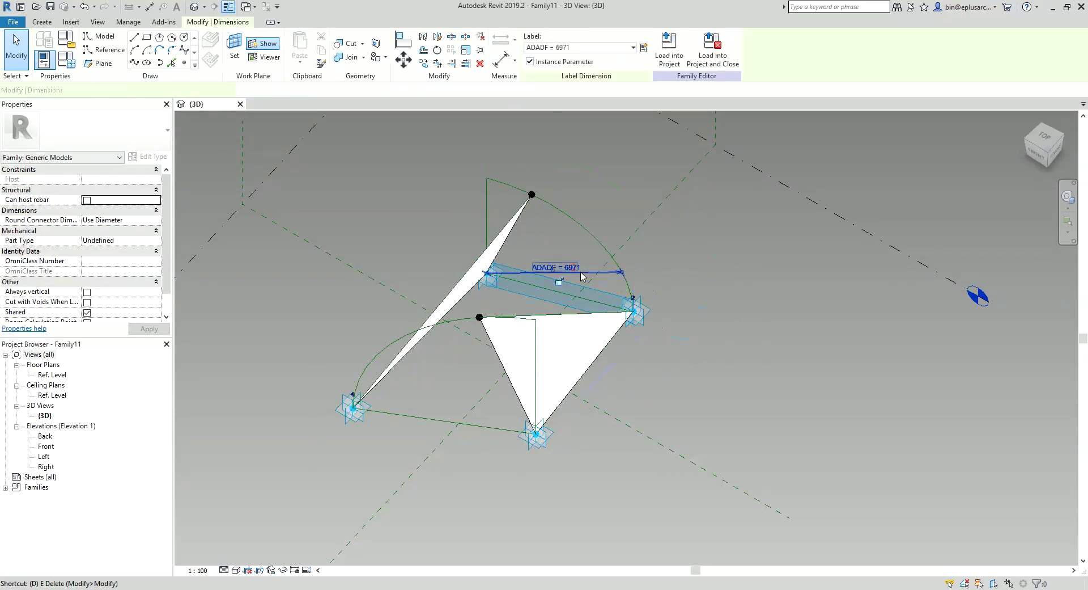
click(572, 267)
Cancel the move of adaptive point 2, then drag adaptive point 4 up and left
mouse_move(656, 323)
mouse_down()
mouse_move(731, 385)
mouse_move(656, 320)
mouse_up()
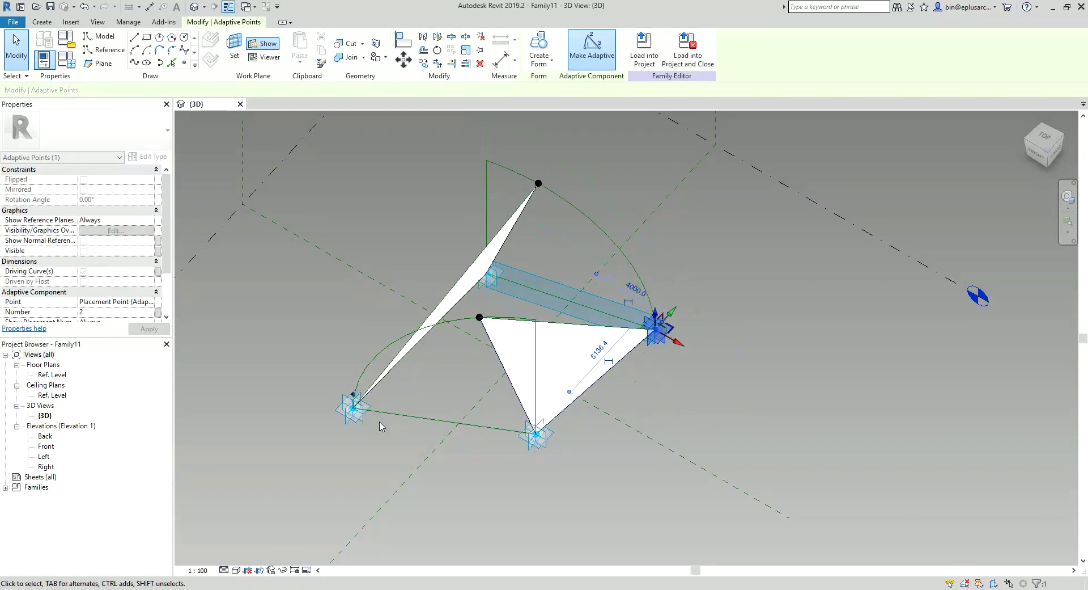
key(Escape)
mouse_move(352, 419)
mouse_down()
mouse_move(371, 429)
mouse_move(357, 401)
mouse_up()
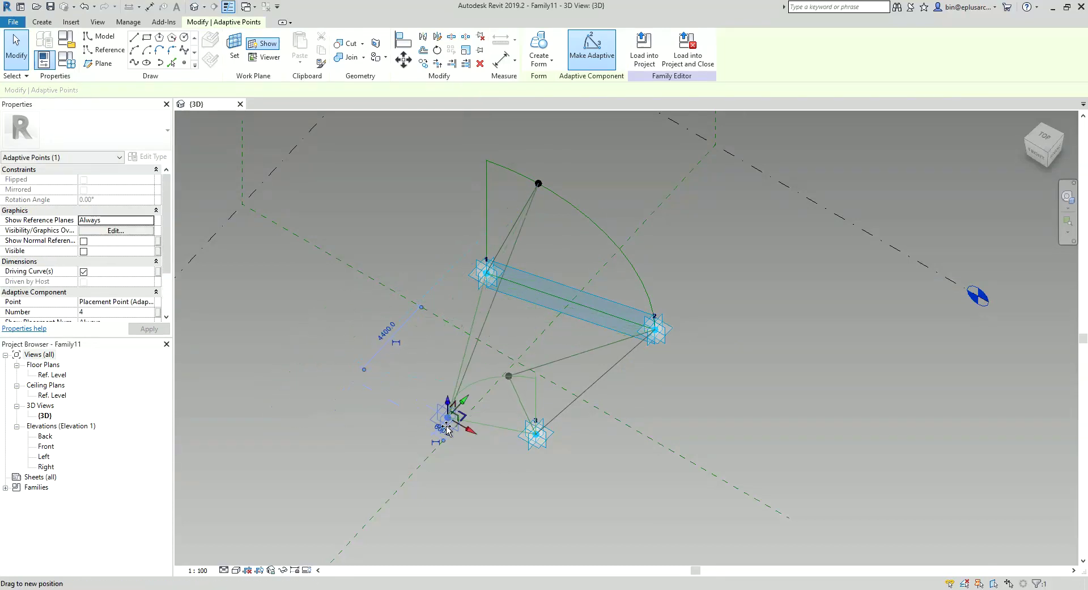
drag(450, 414, 389, 392)
key(Escape)
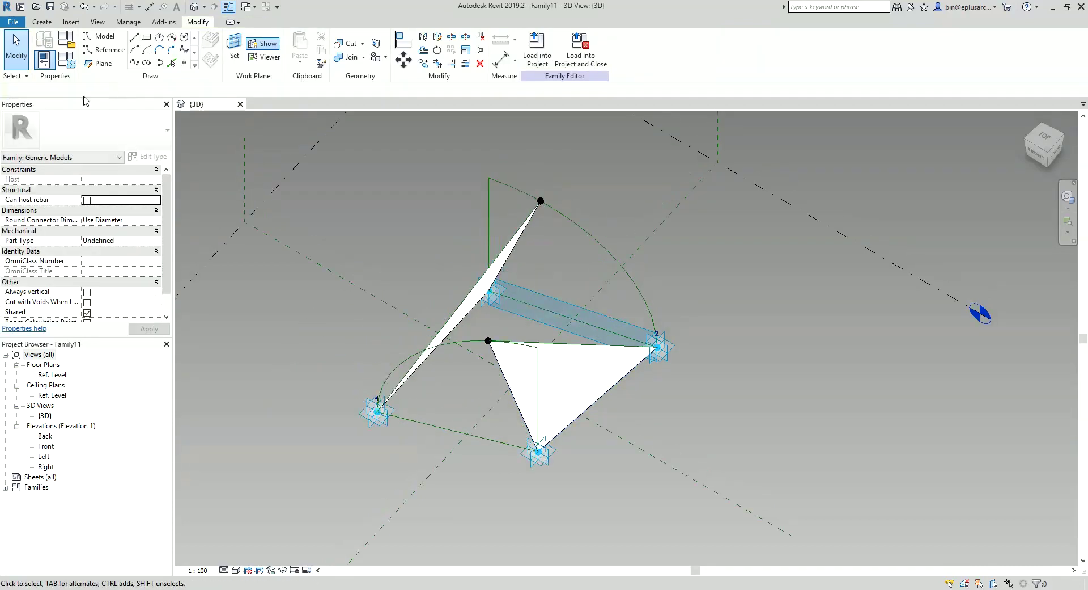
Delete ADADF in Family Types, keeping only A1 and A2, then orbit the form
click(62, 65)
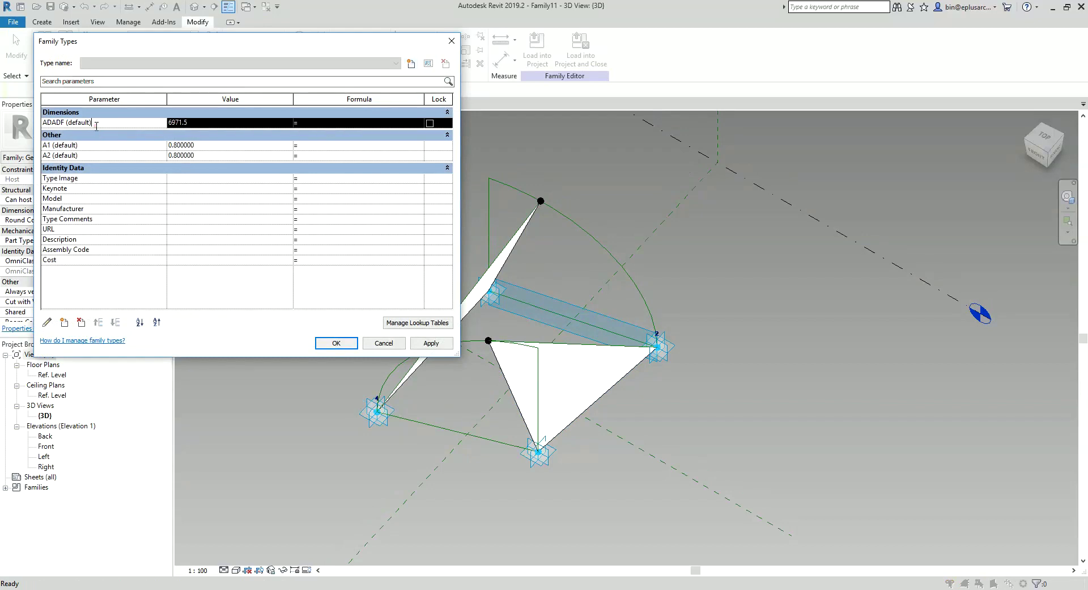
click(83, 323)
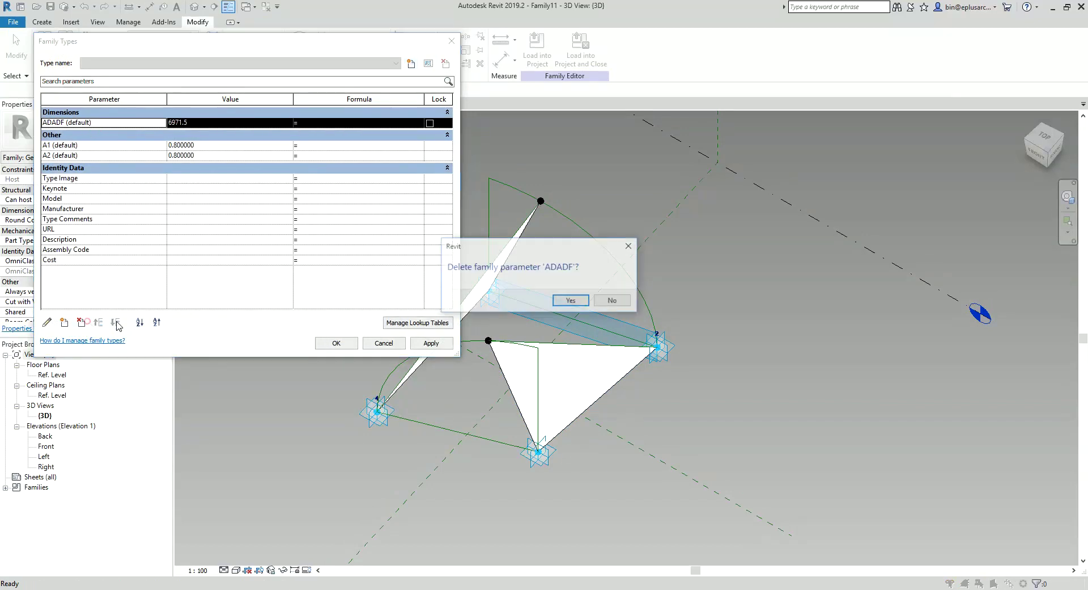
click(572, 301)
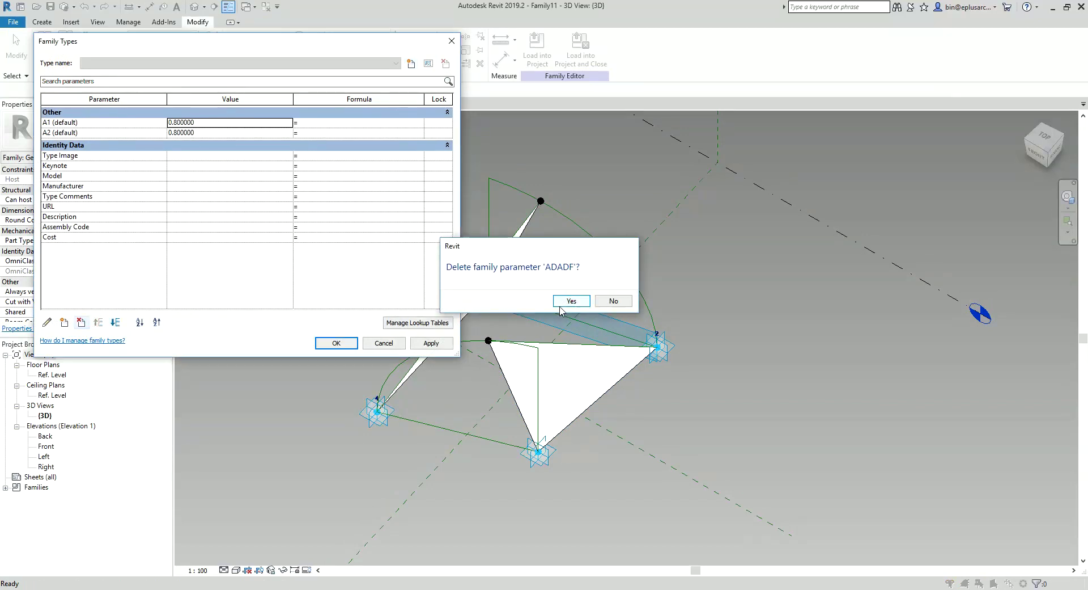
click(357, 342)
mouse_move(345, 342)
shift+middle_down()
mouse_move(574, 342)
mouse_move(566, 354)
mouse_move(442, 315)
shift+middle_up()
Select both triangular faces and back out of the material parameter association
click(602, 351)
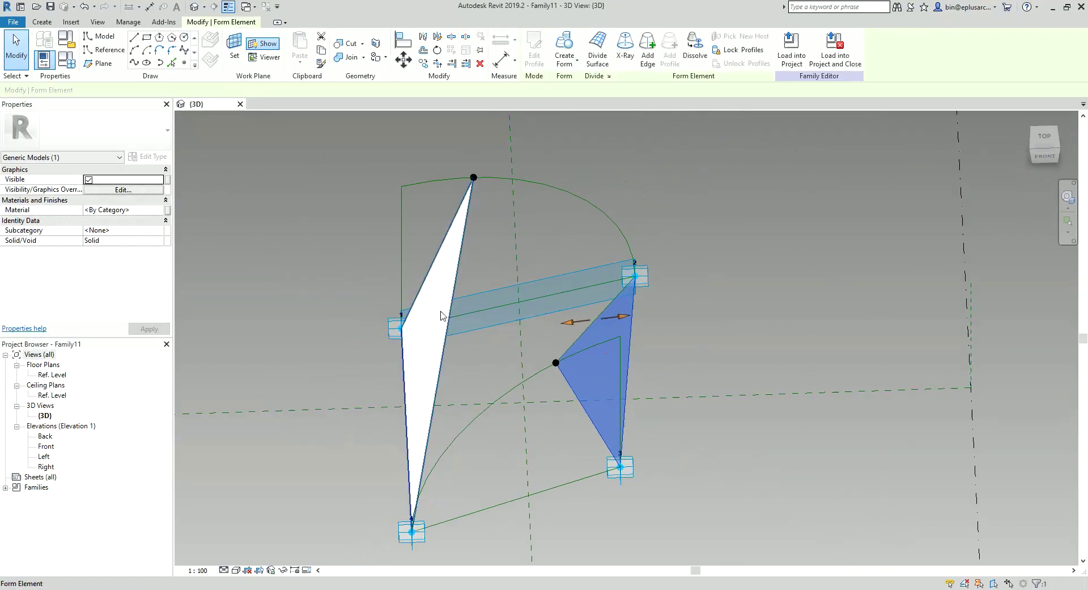
ctrl+click(435, 314)
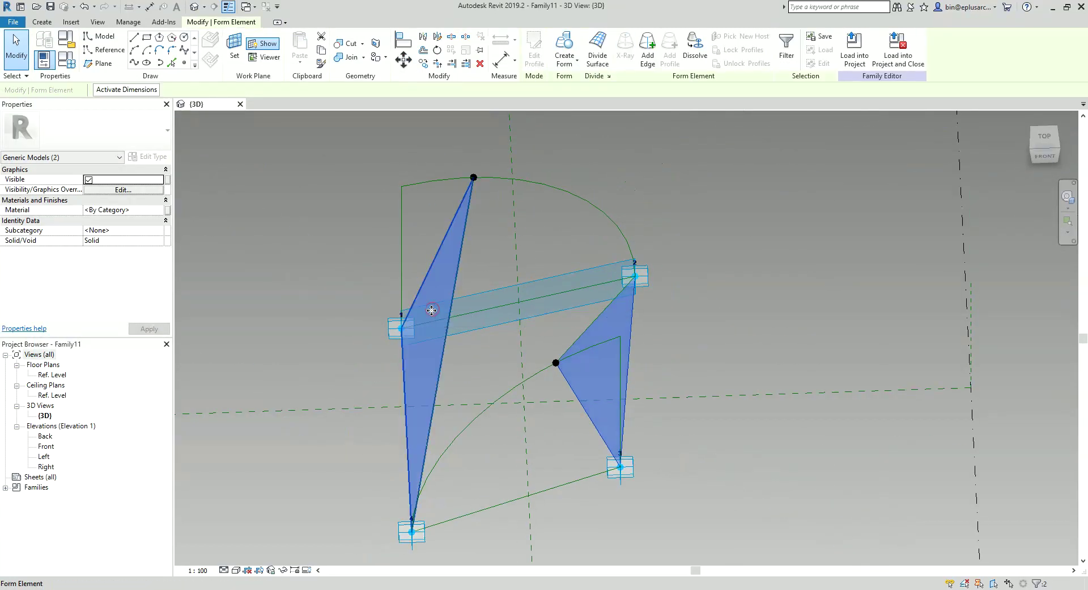
click(167, 210)
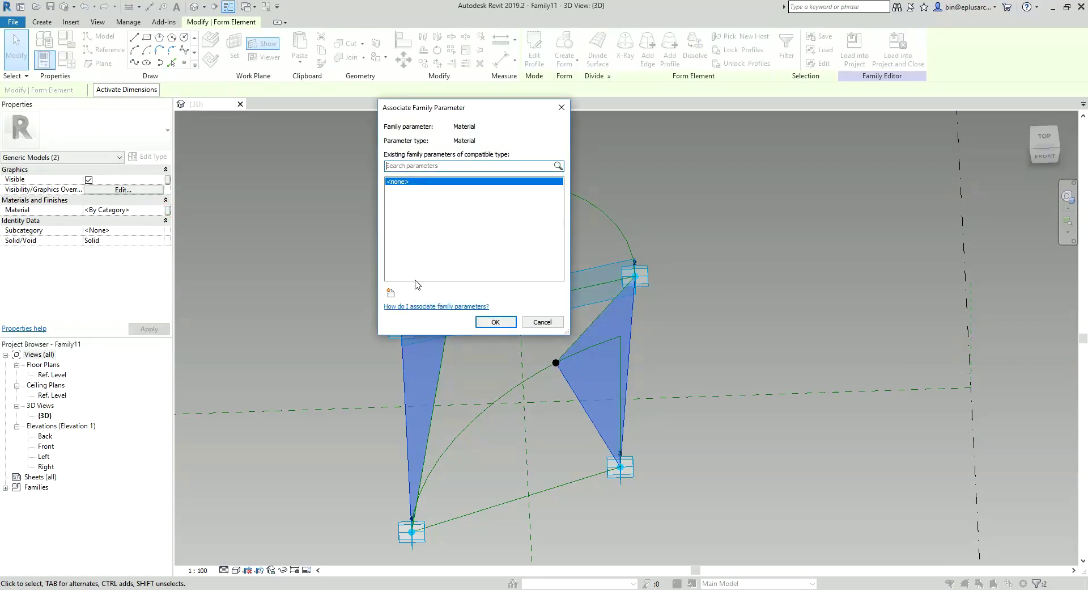
key(Escape)
key(Escape)
shift+middle_drag(522, 309, 564, 304)
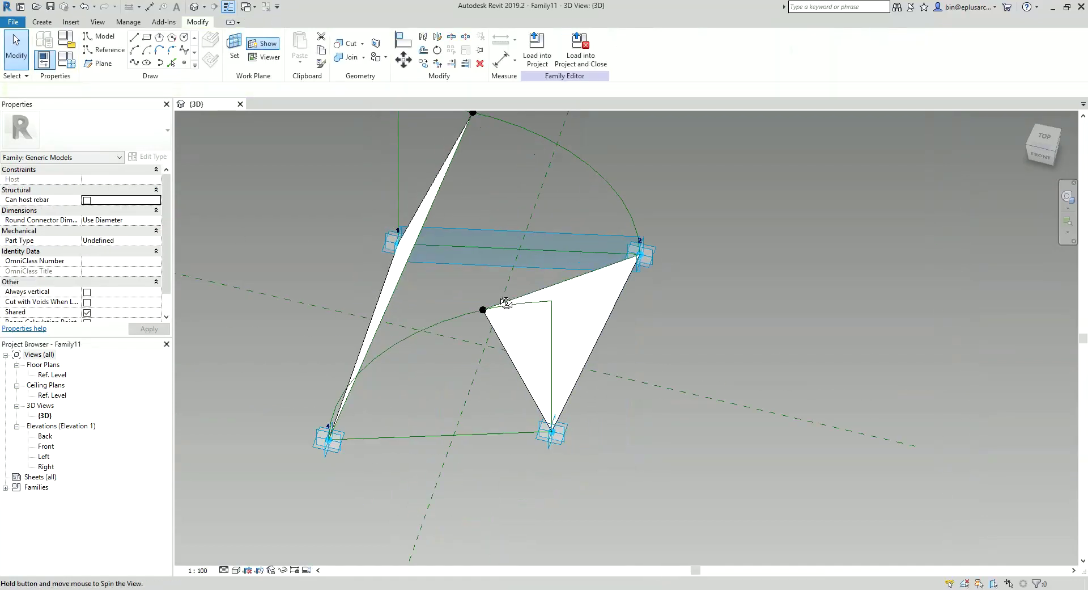
Give the right triangular form a Positive Offset of 10.0
click(566, 305)
click(565, 305)
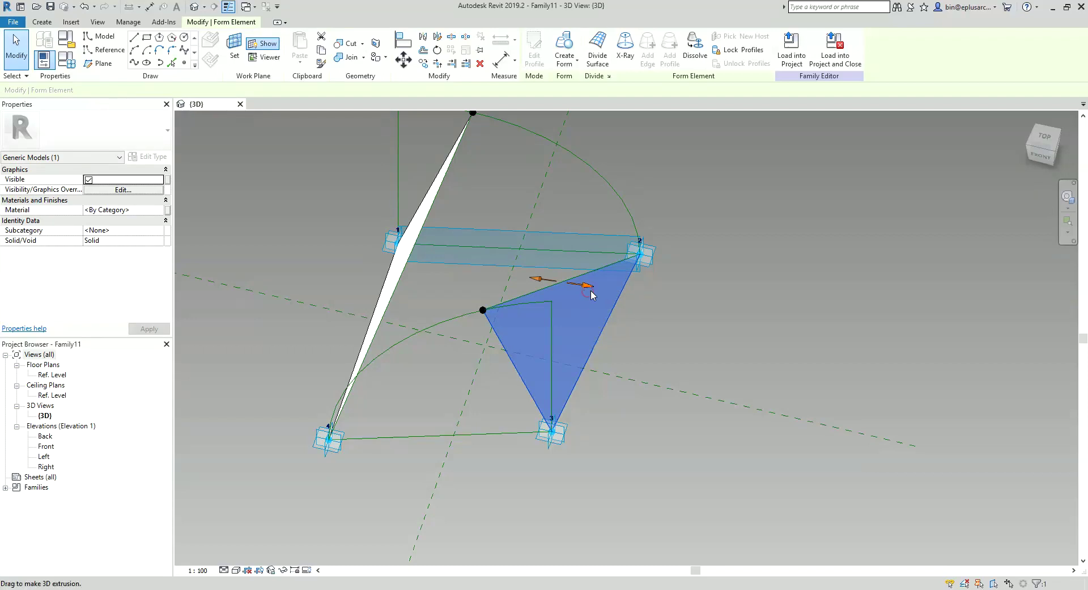
click(586, 289)
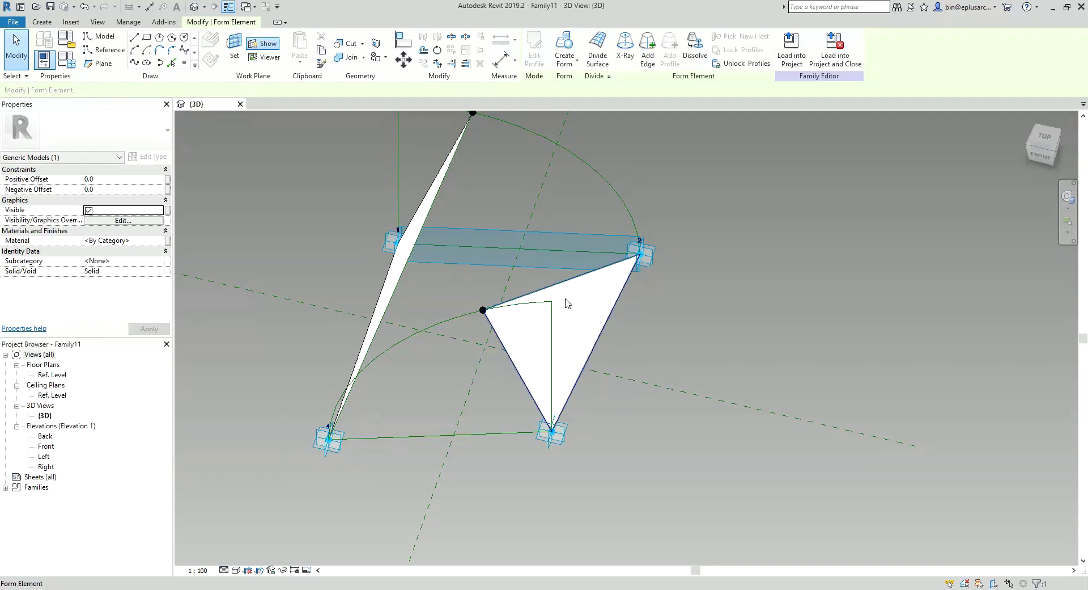
click(577, 299)
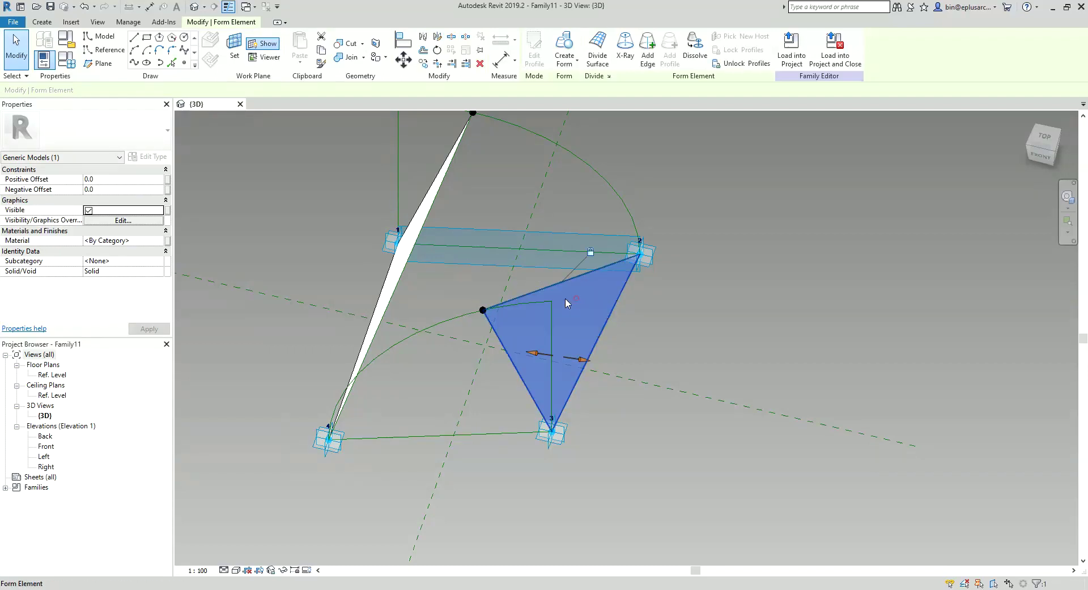
click(116, 180)
text(10)
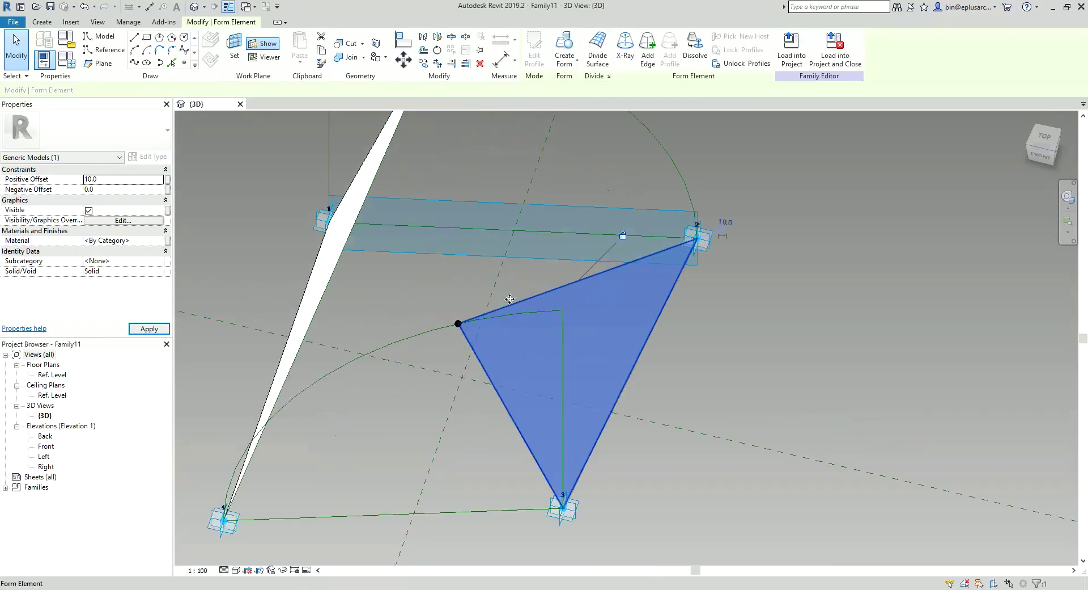
mouse_move(640, 253)
shift+middle_down()
mouse_move(437, 315)
mouse_move(402, 278)
shift+middle_up()
click(436, 315)
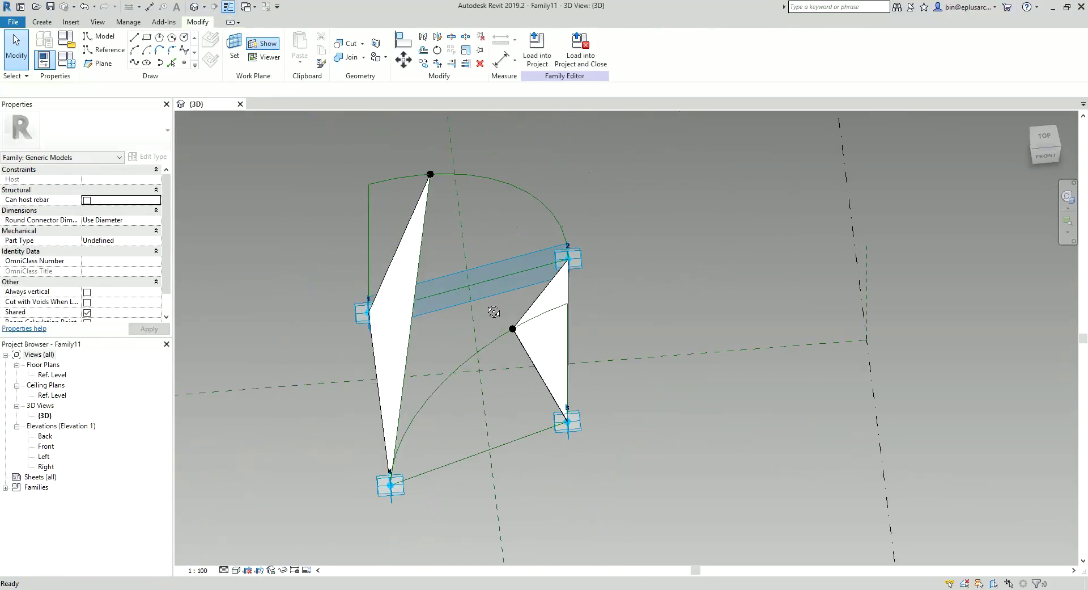
Thicken the left triangular form and set its Negative Offset to 0.0
click(401, 275)
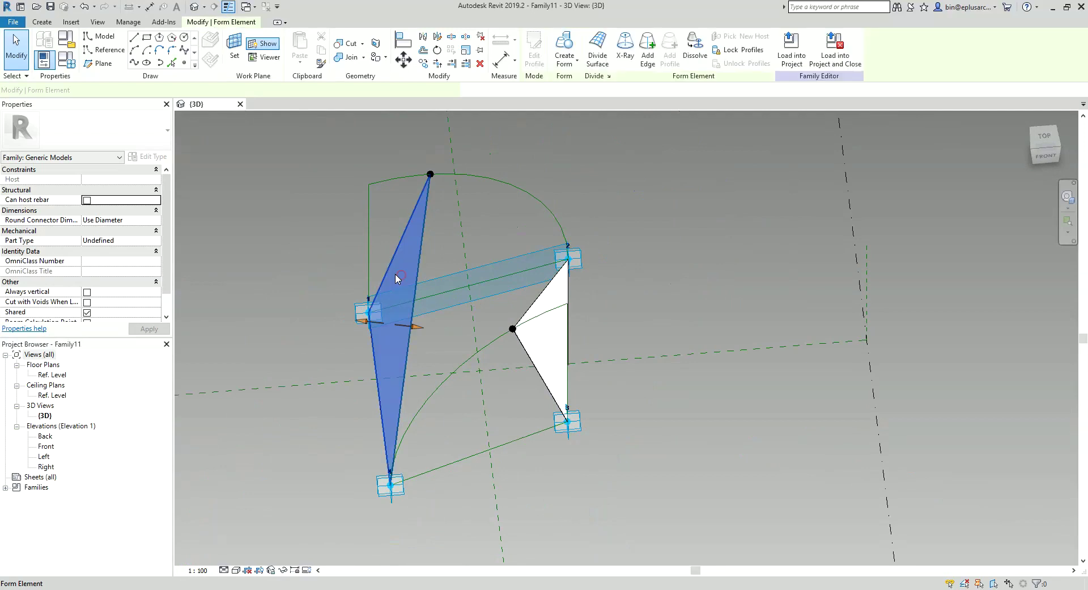
click(365, 315)
click(382, 327)
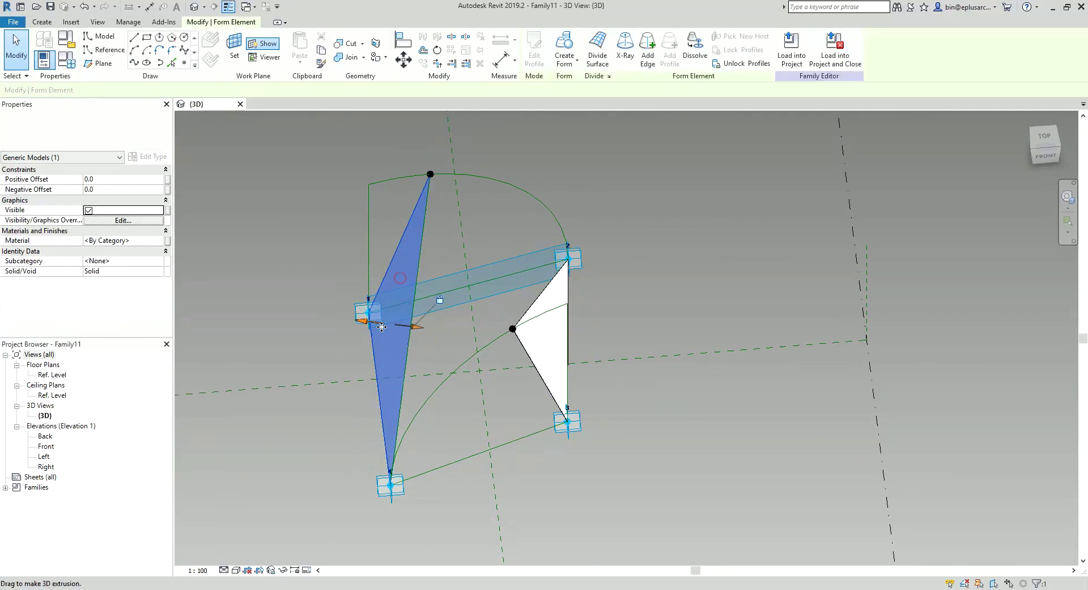
shift+middle_drag(364, 325, 374, 318)
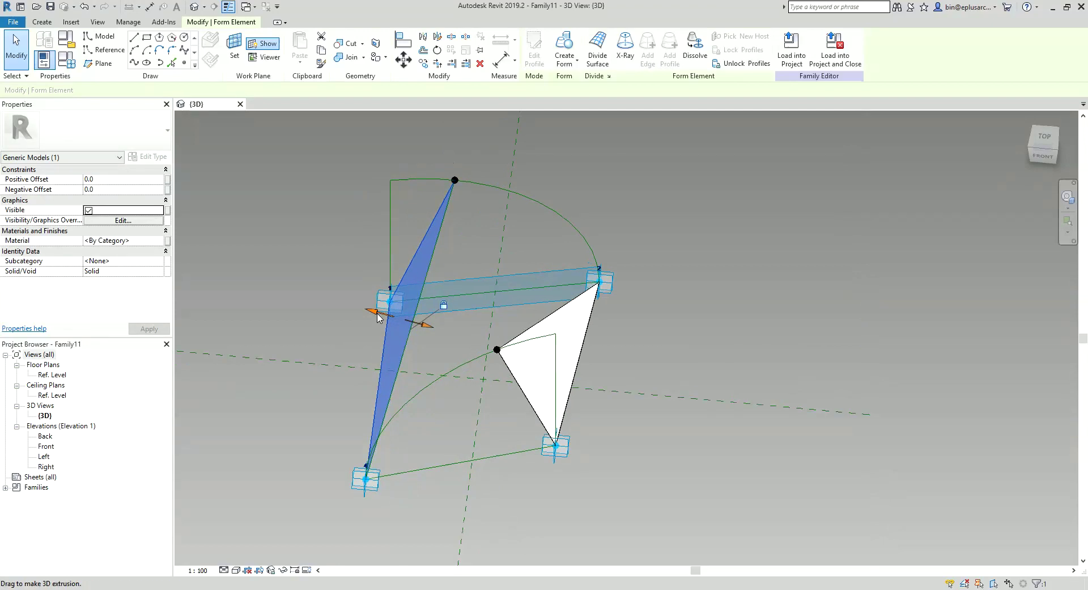
drag(376, 317, 340, 304)
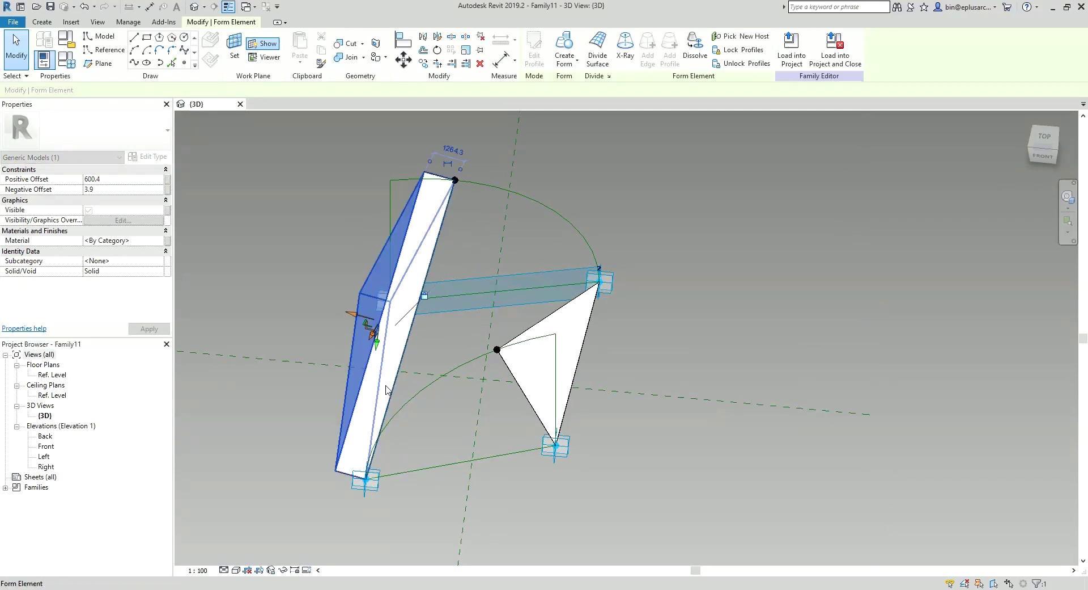
click(125, 190)
text(10)
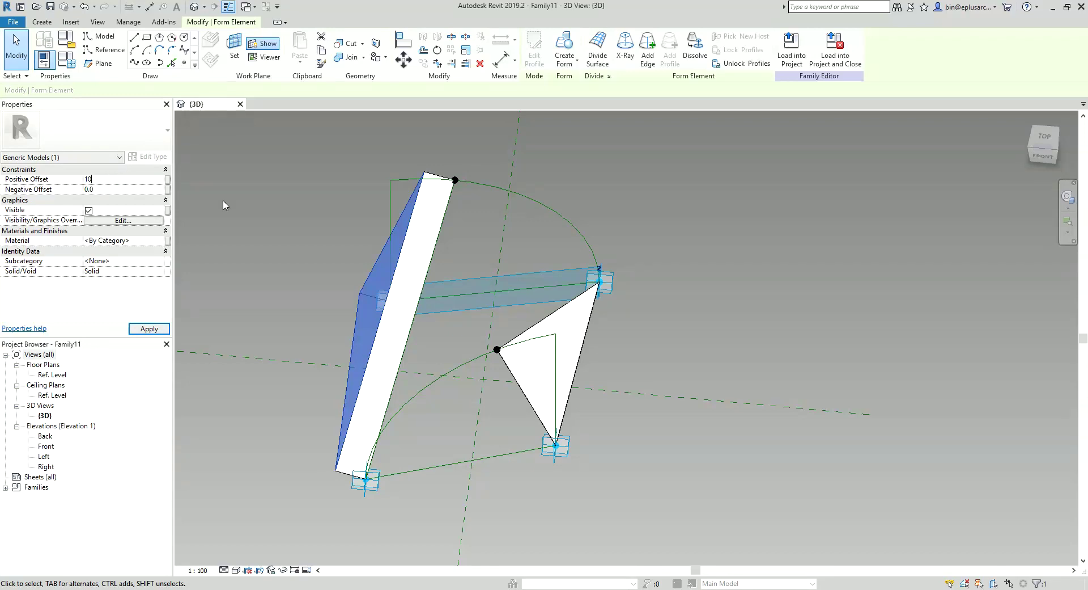
click(340, 177)
mouse_move(442, 274)
shift+middle_down()
mouse_move(486, 305)
mouse_move(562, 309)
shift+middle_up()
Set Positive Offset 20.0 on the right form, then on the left form
click(562, 309)
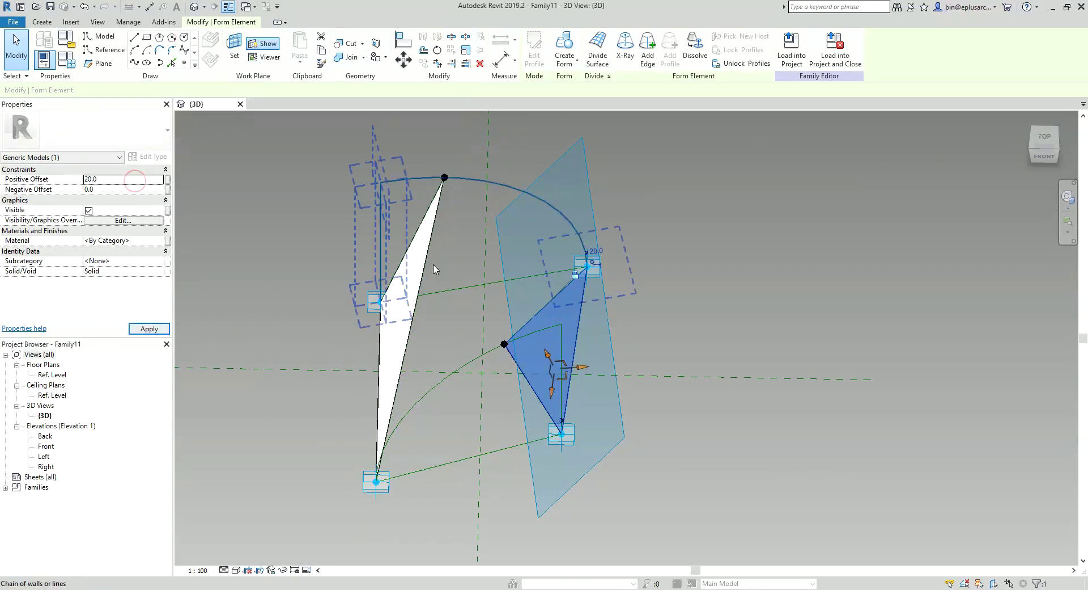
click(432, 306)
click(400, 310)
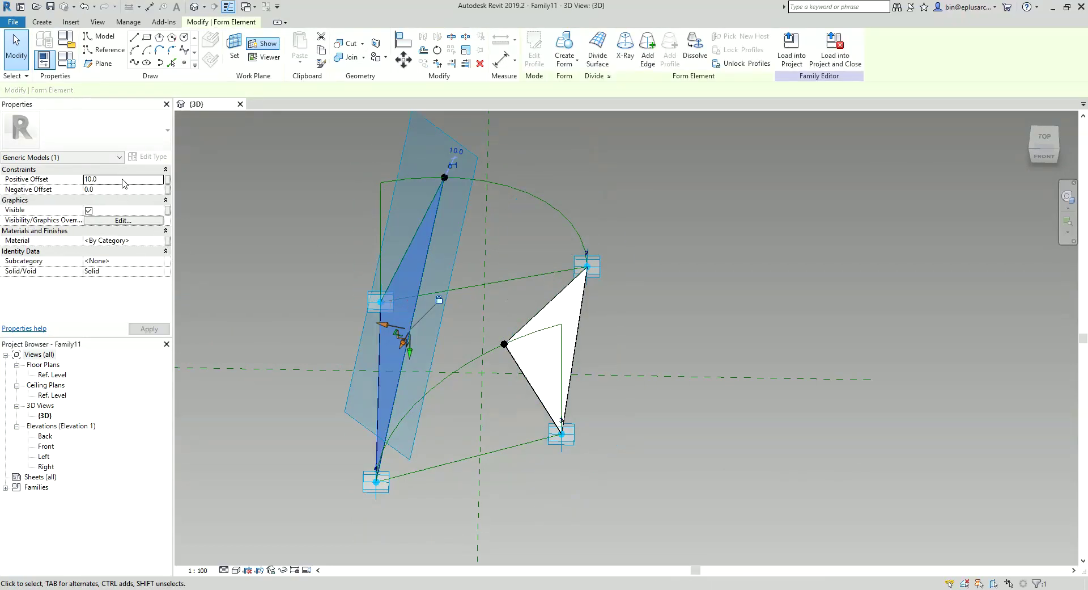
click(124, 179)
text(2)
click(454, 255)
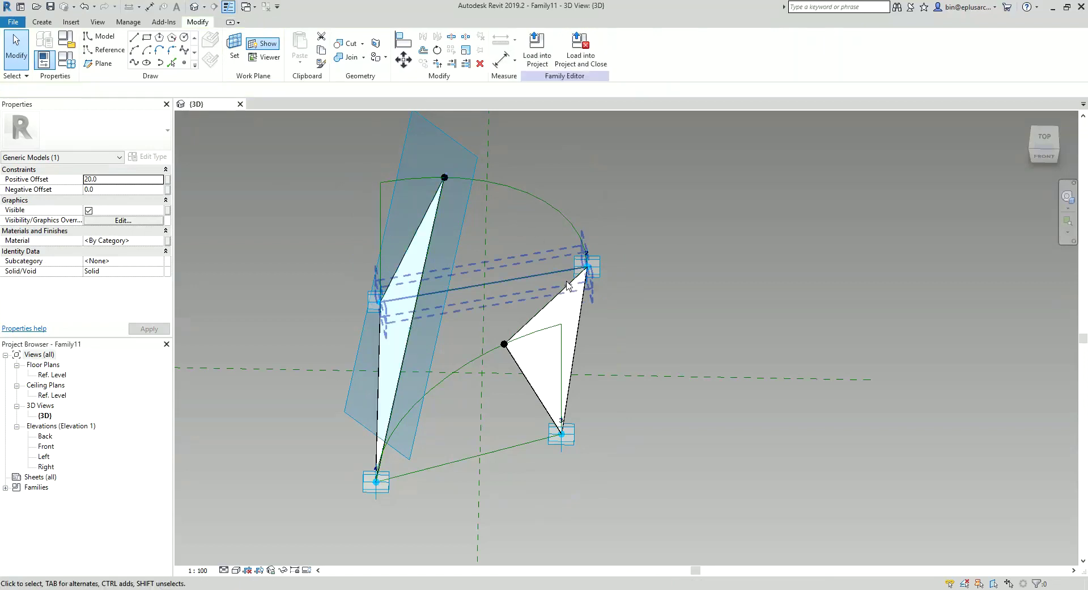
click(561, 321)
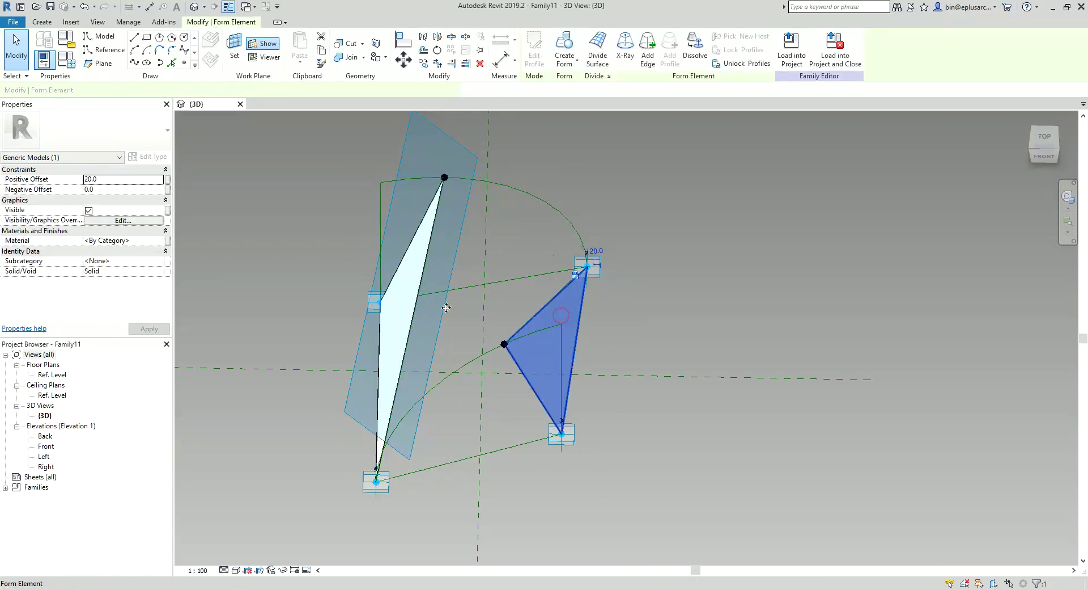
Tab-select the whole first triangular form, then add the second form to the selection
key(Escape)
scroll(511, 357, up, 5)
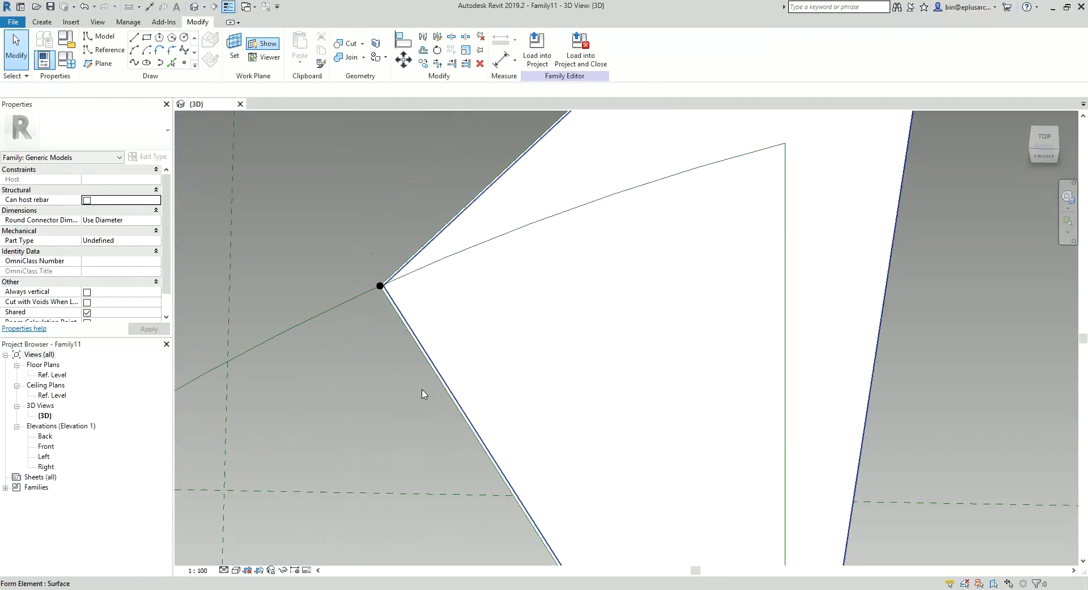
key(Tab)
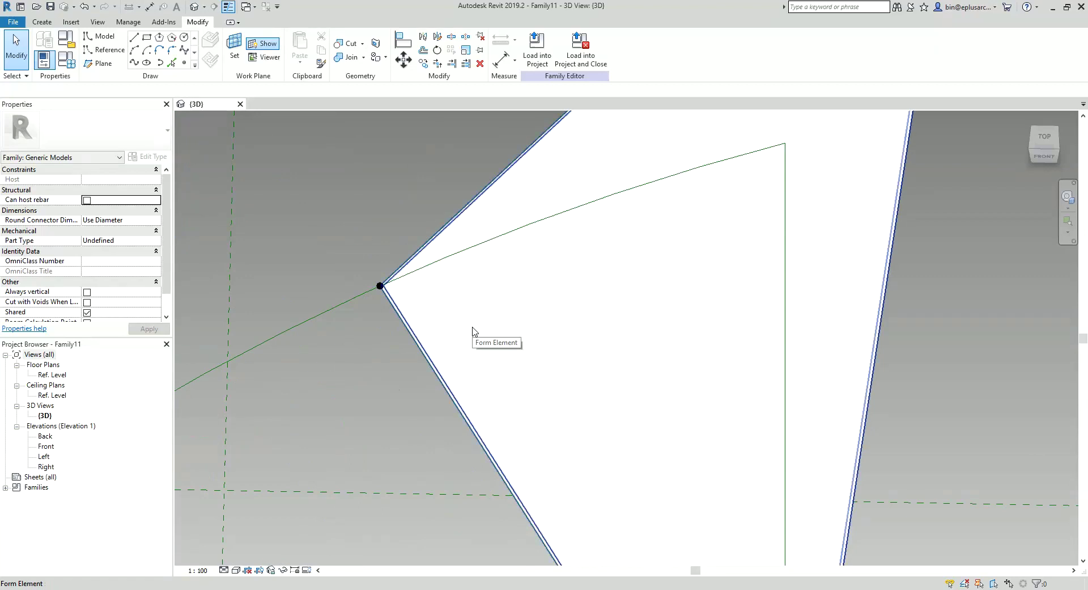
click(474, 332)
scroll(470, 328, down, 1)
scroll(471, 327, down, 2)
middle_drag(554, 329, 554, 187)
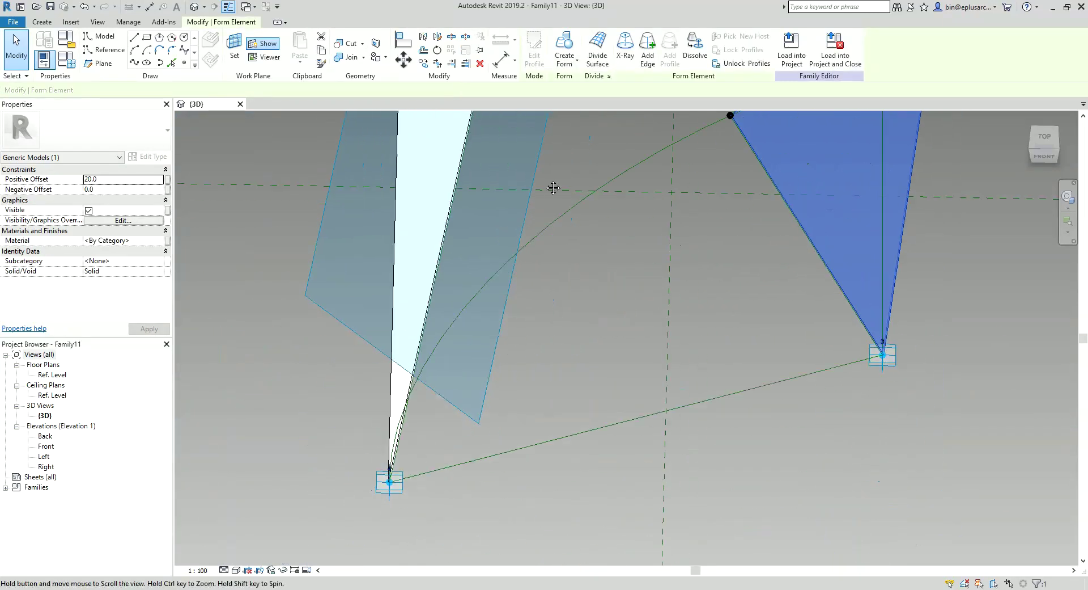
scroll(395, 442, up, 3)
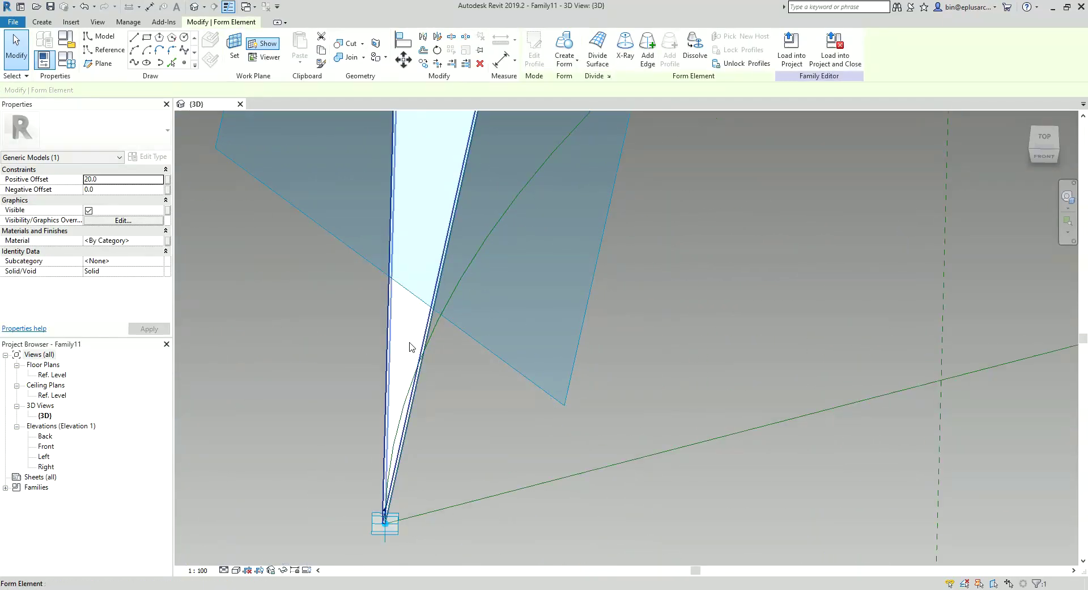
click(410, 344)
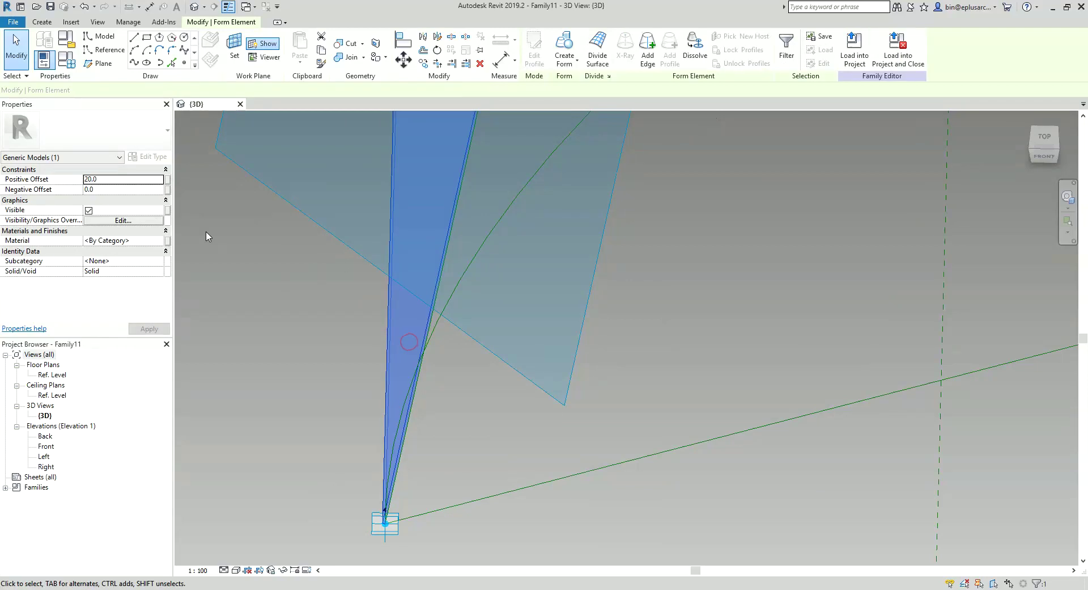
Link both forms' Material to a new type parameter named Material, then deselect
click(169, 242)
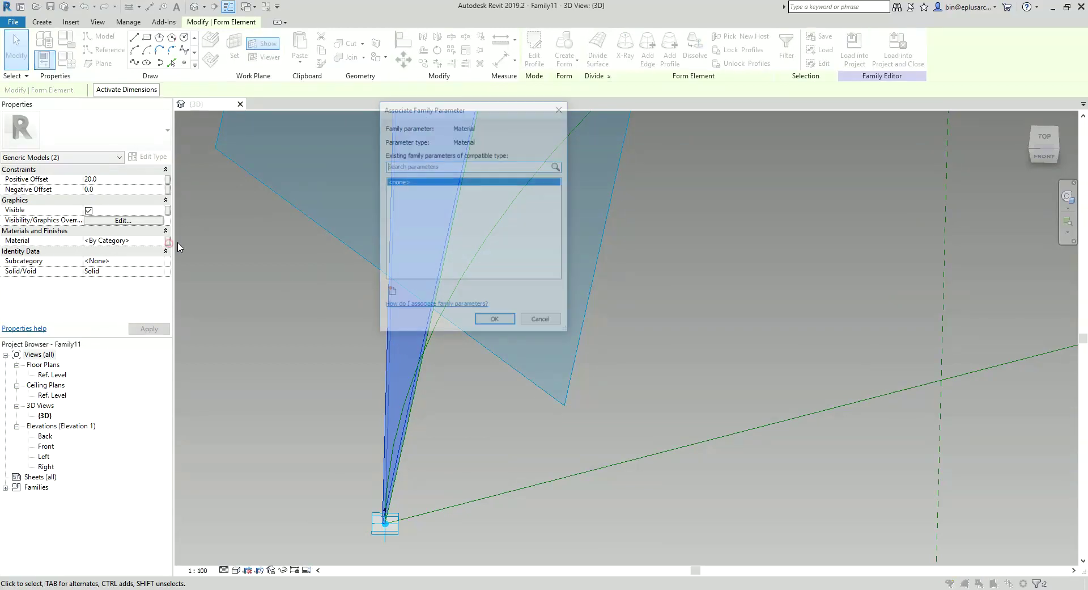
click(391, 293)
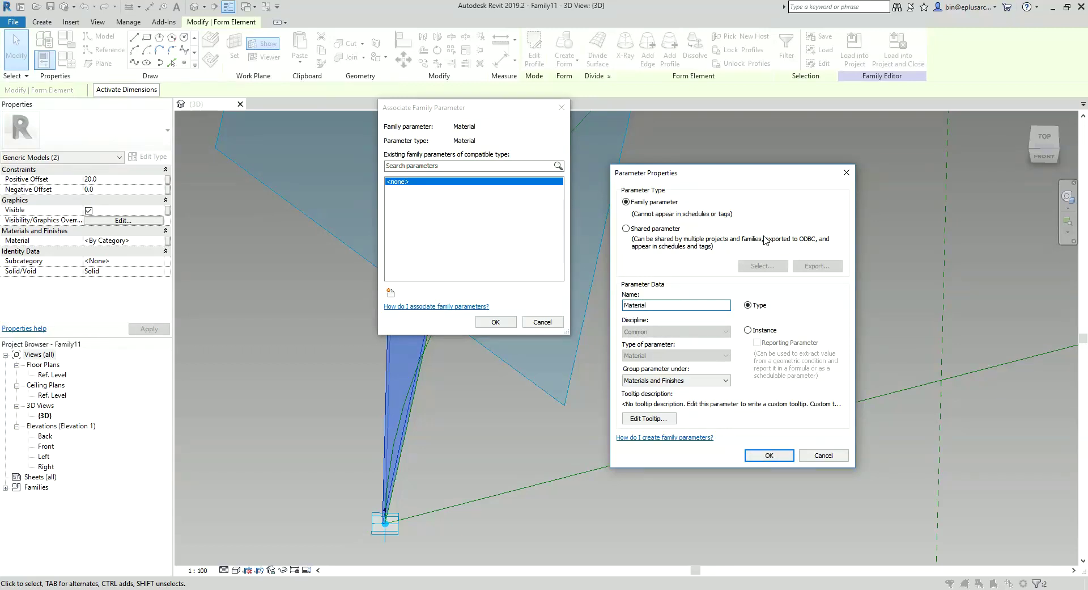
click(769, 455)
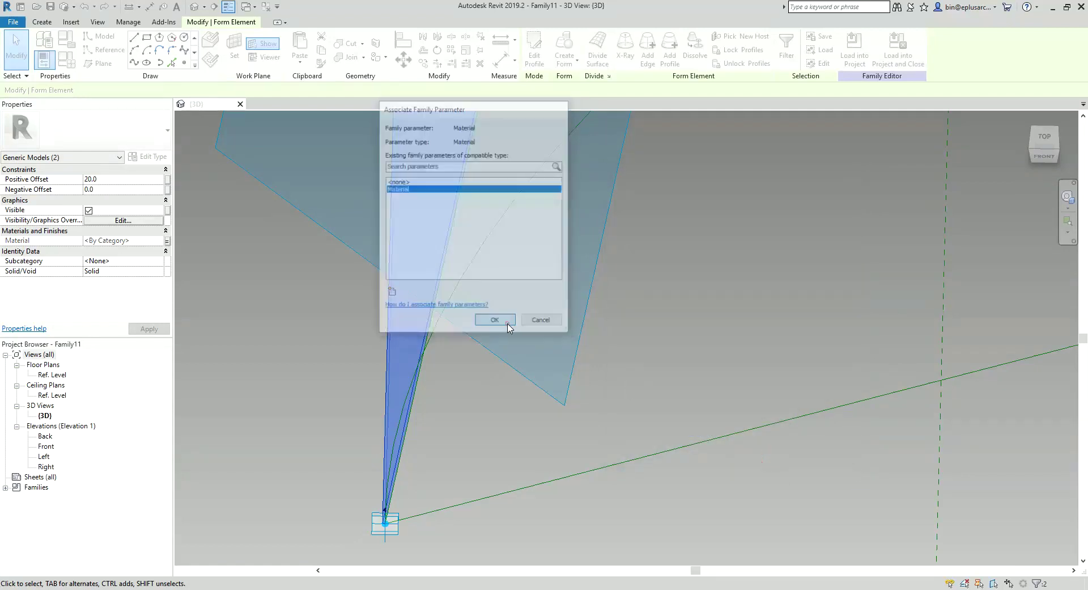
click(496, 322)
click(521, 321)
shift+middle_drag(521, 319, 681, 337)
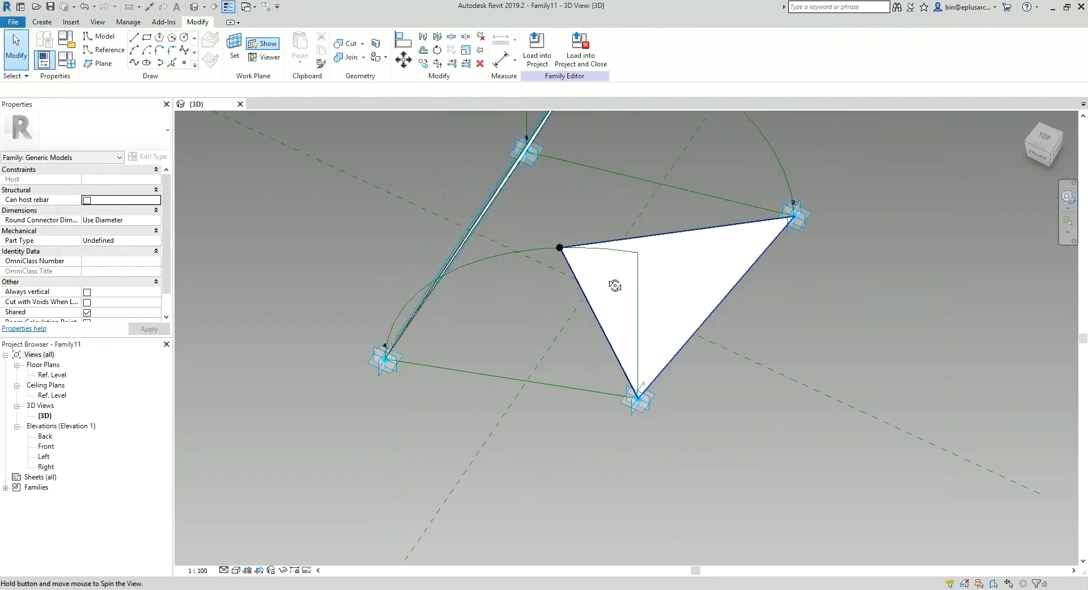
scroll(681, 337, up, 1)
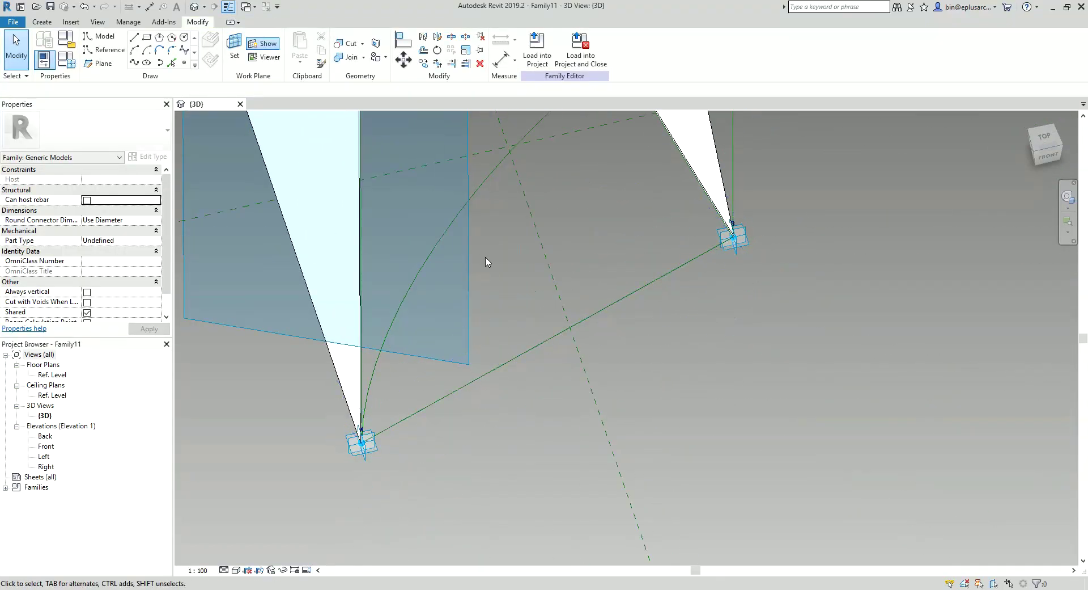
scroll(532, 294, up, 1)
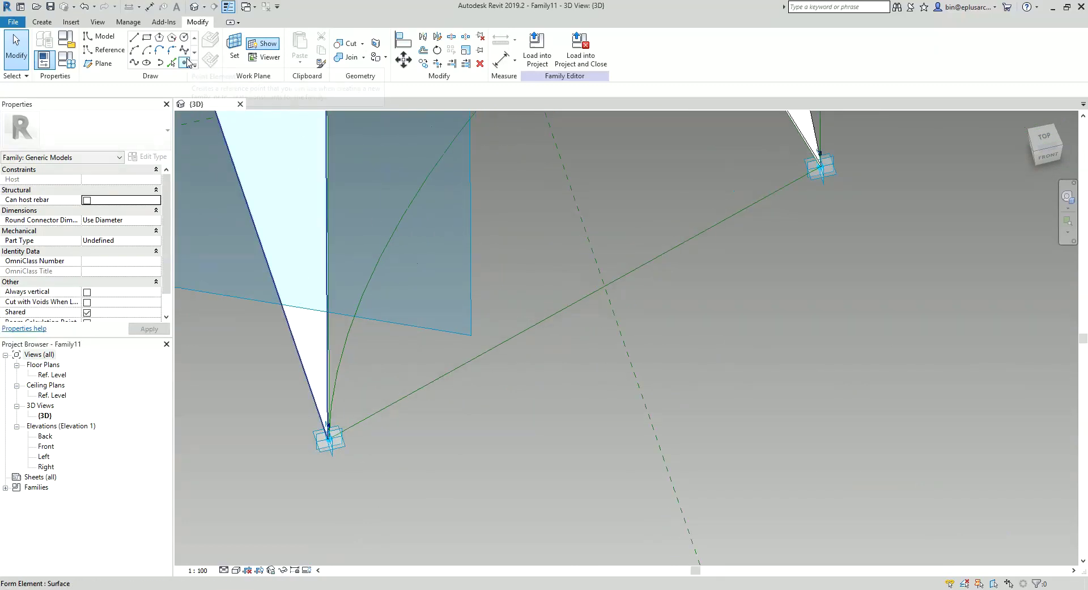
click(188, 63)
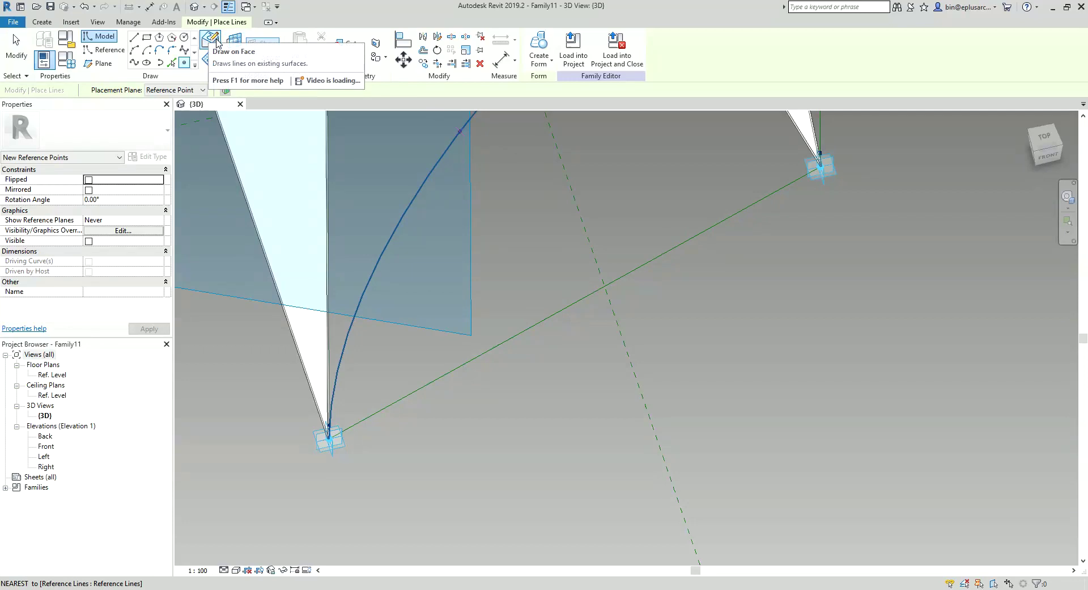
click(688, 242)
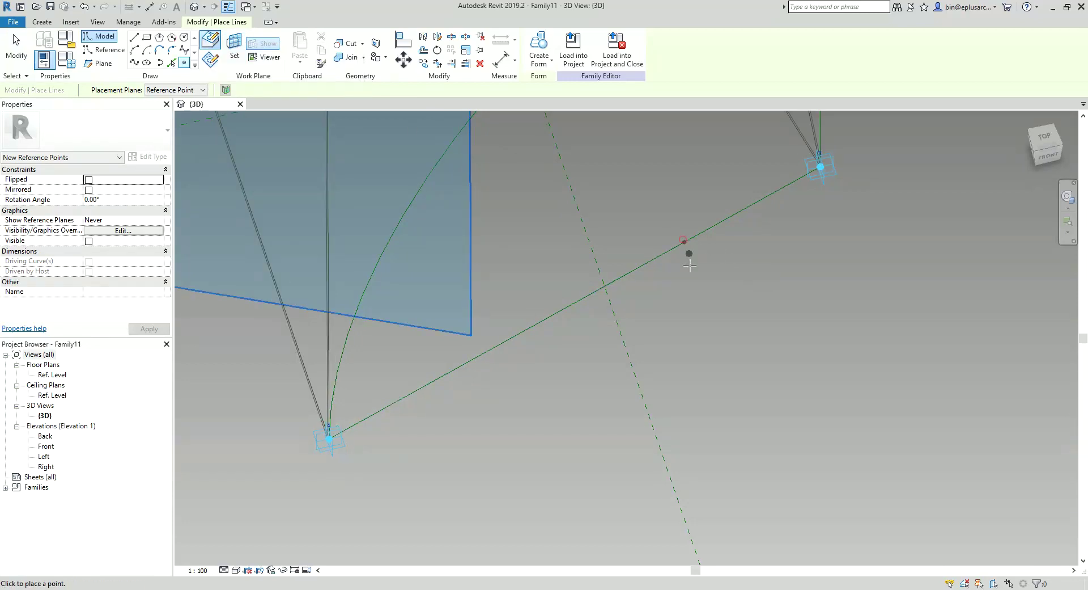
scroll(689, 243, up, 2)
key(Escape)
key(Escape)
middle_drag(700, 242, 646, 284)
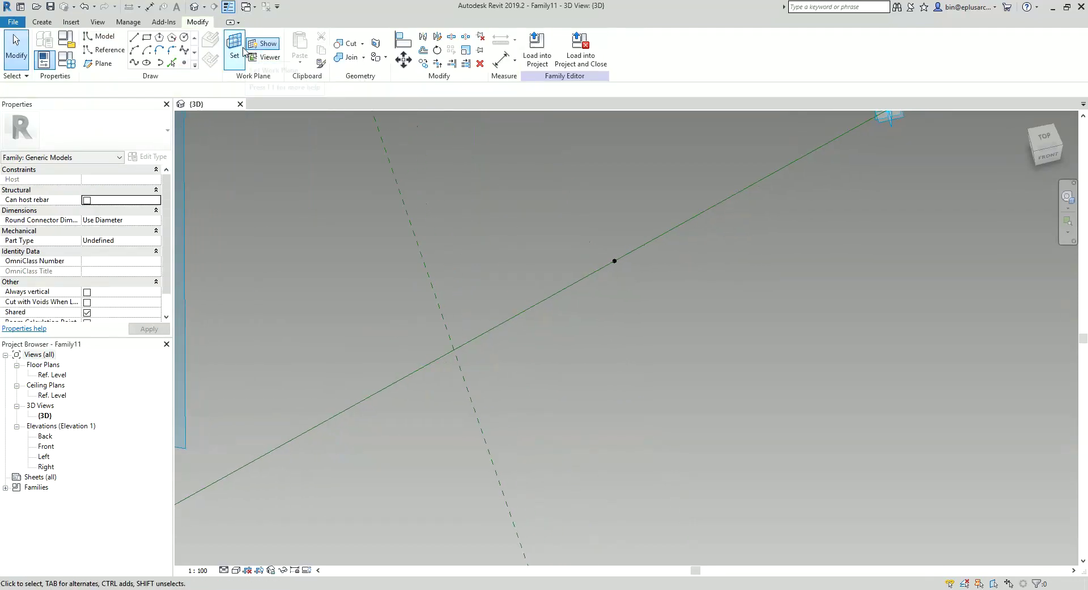
click(245, 52)
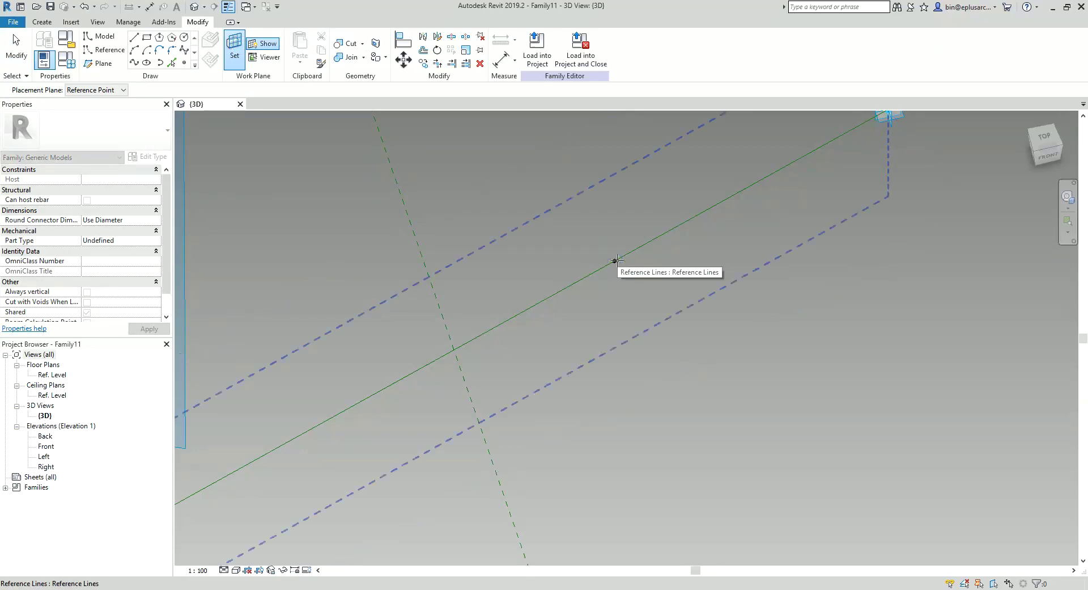
click(613, 260)
scroll(649, 295, down, 3)
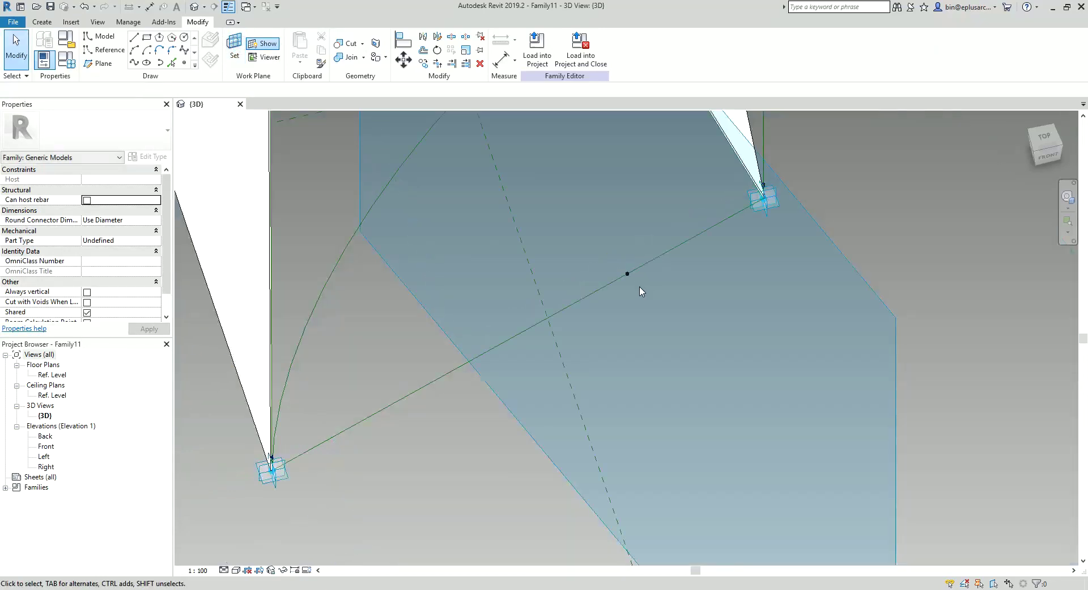
scroll(641, 291, down, 2)
shift+middle_drag(632, 284, 655, 285)
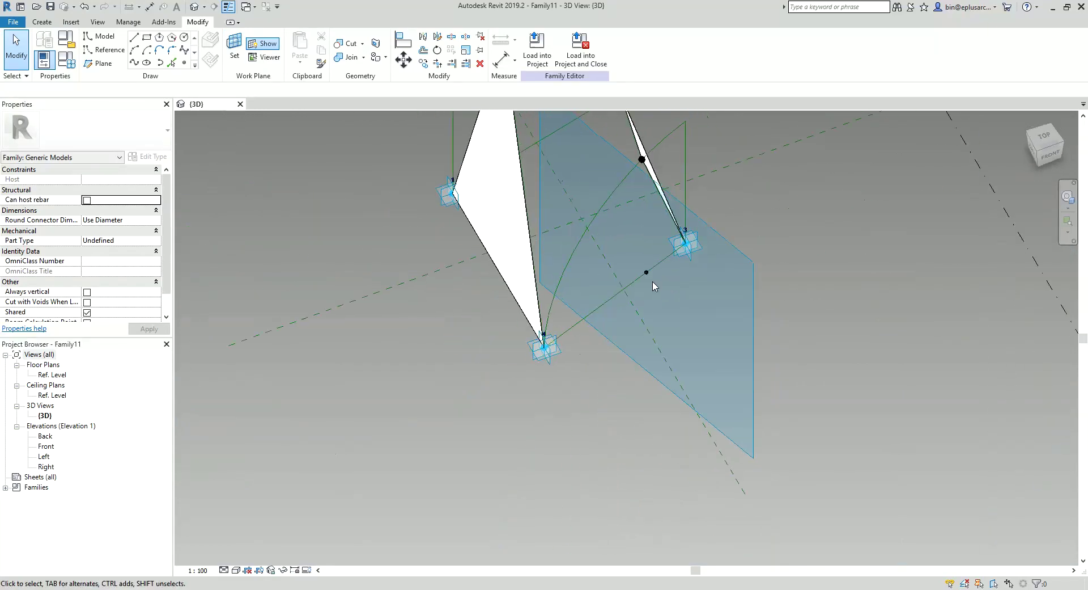
scroll(655, 285, up, 3)
scroll(644, 272, up, 2)
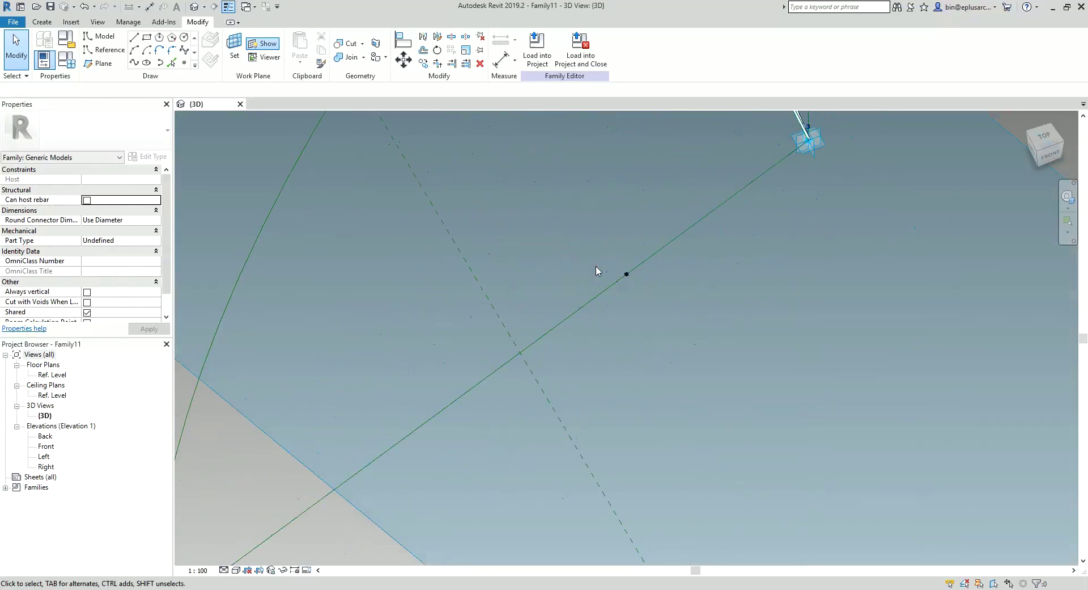
click(147, 37)
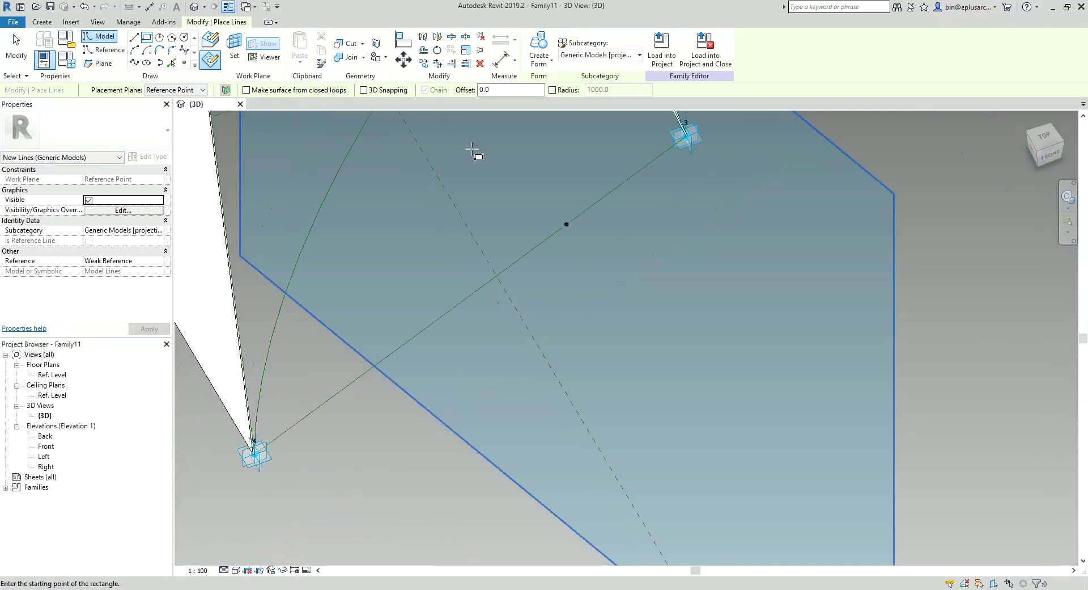
scroll(426, 117, down, 2)
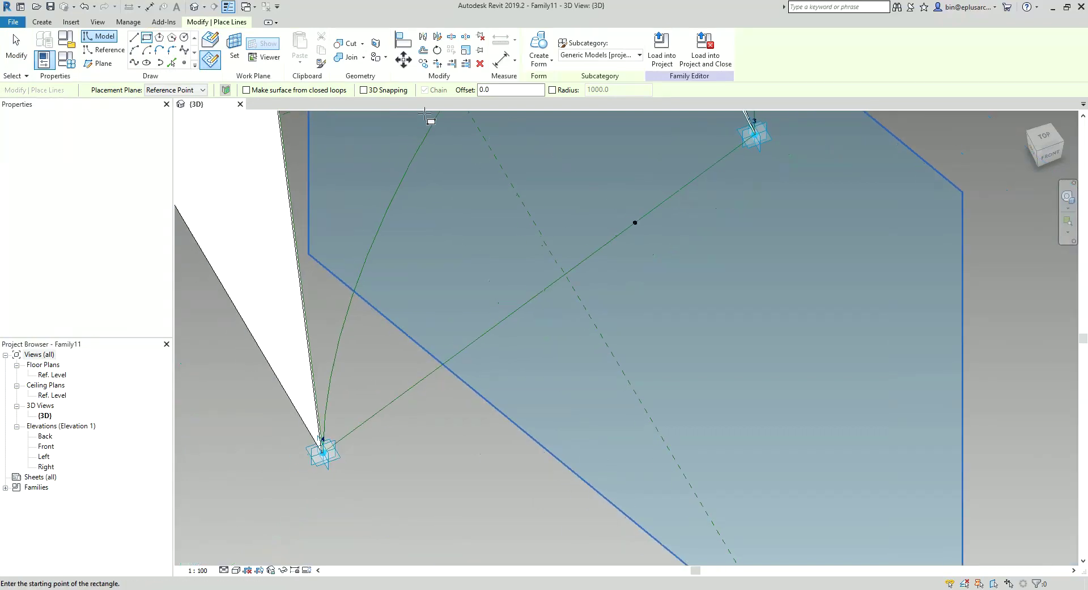
scroll(635, 221, up, 2)
click(635, 219)
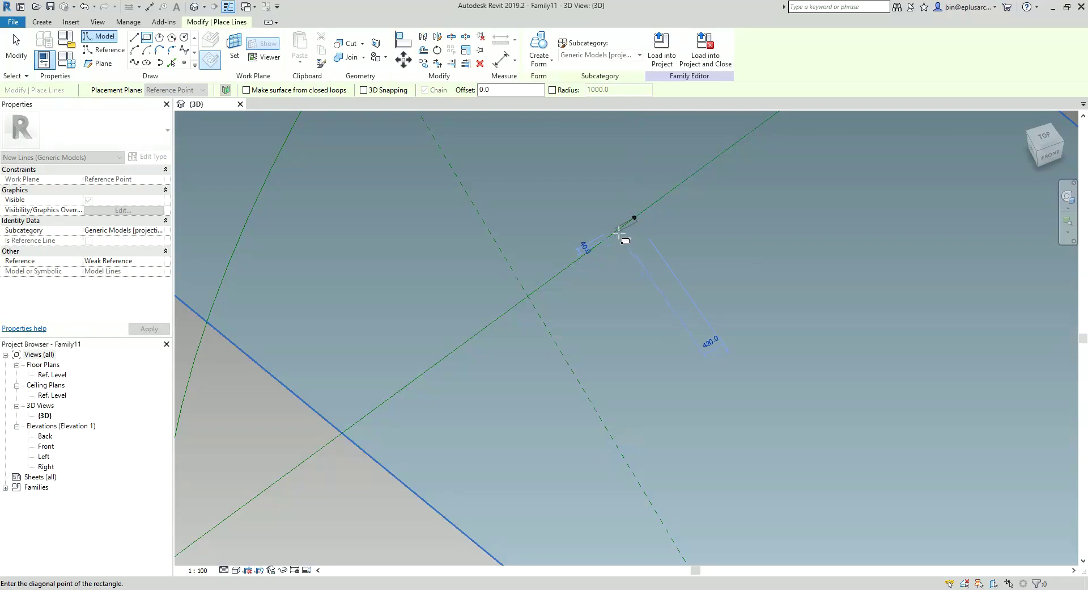
scroll(640, 244, down, 3)
mouse_move(640, 244)
shift+middle_down()
mouse_move(647, 144)
mouse_move(725, 165)
mouse_move(591, 307)
shift+middle_up()
scroll(615, 274, up, 2)
scroll(615, 273, up, 1)
key(Escape)
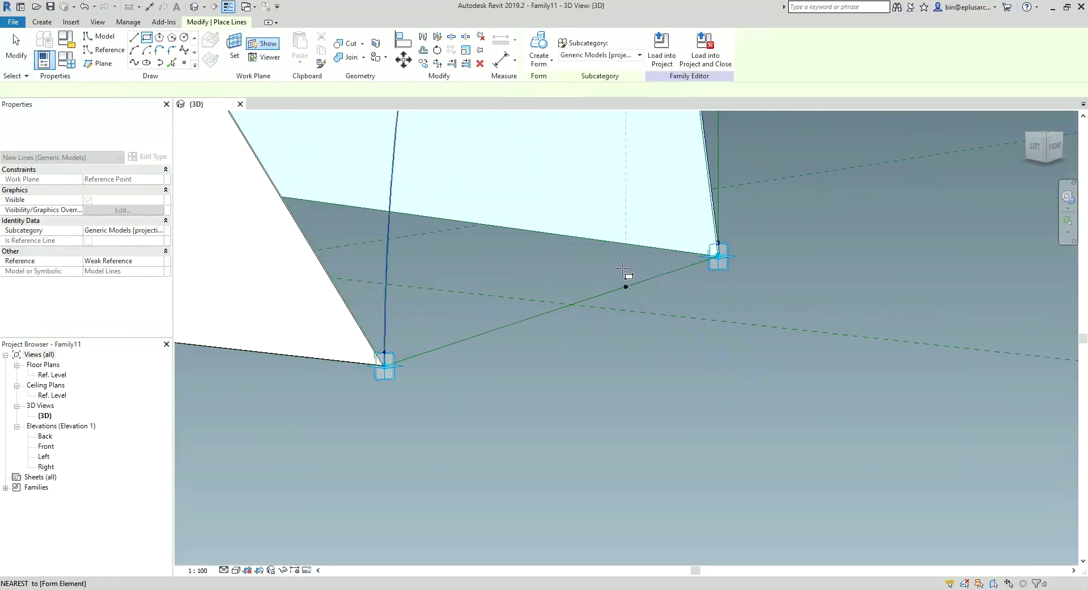
key(Escape)
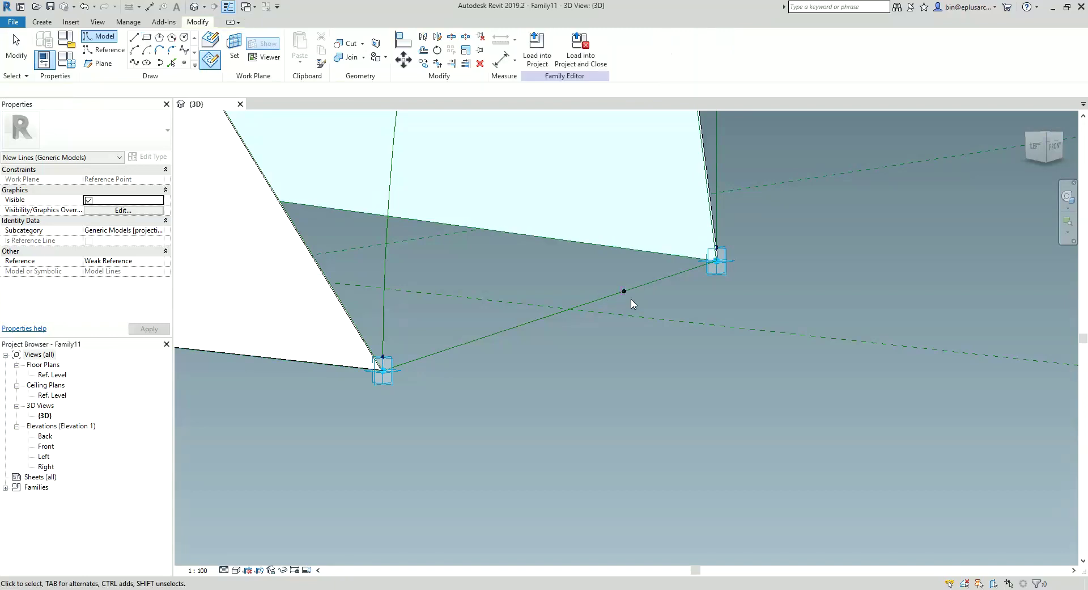
click(624, 291)
Always show the reference point's planes and make its plane the work plane
mouse_move(687, 301)
shift+middle_down()
mouse_move(681, 334)
mouse_move(599, 339)
shift+middle_up()
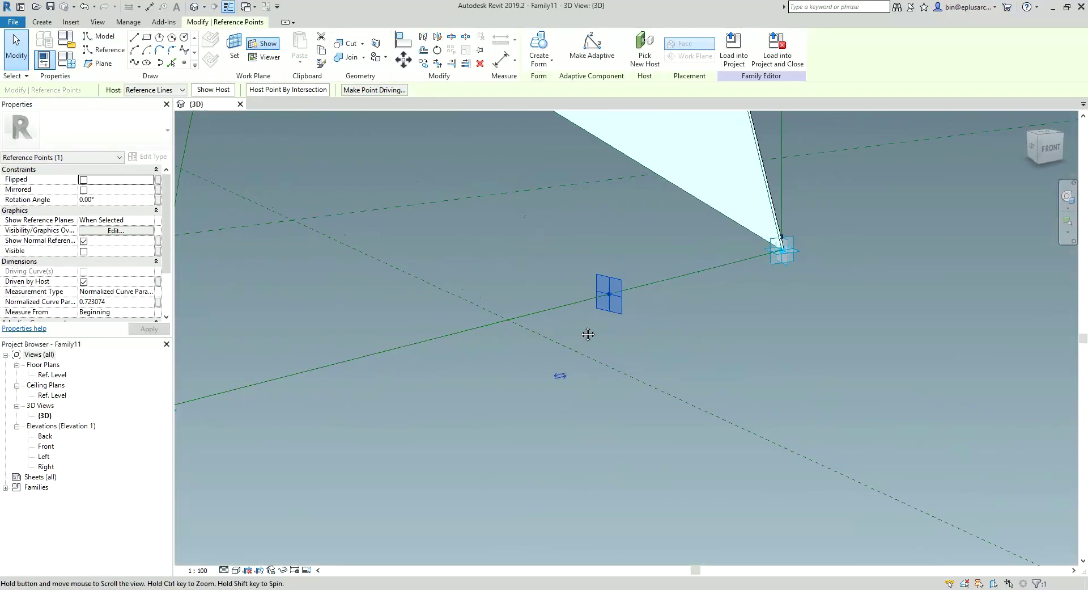
click(140, 221)
click(97, 247)
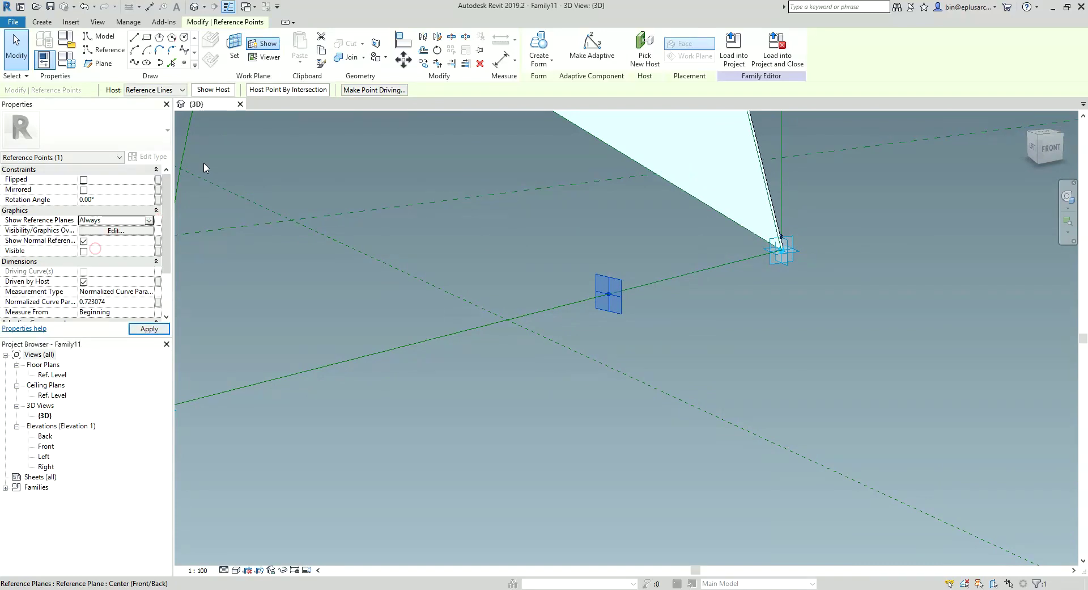
key(Escape)
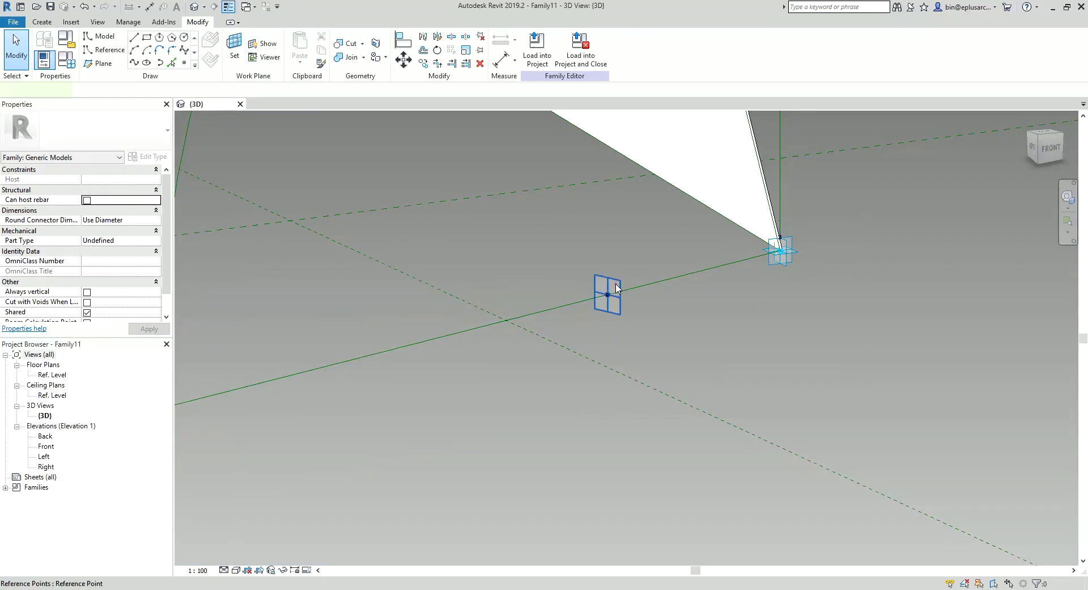
drag(617, 288, 603, 297)
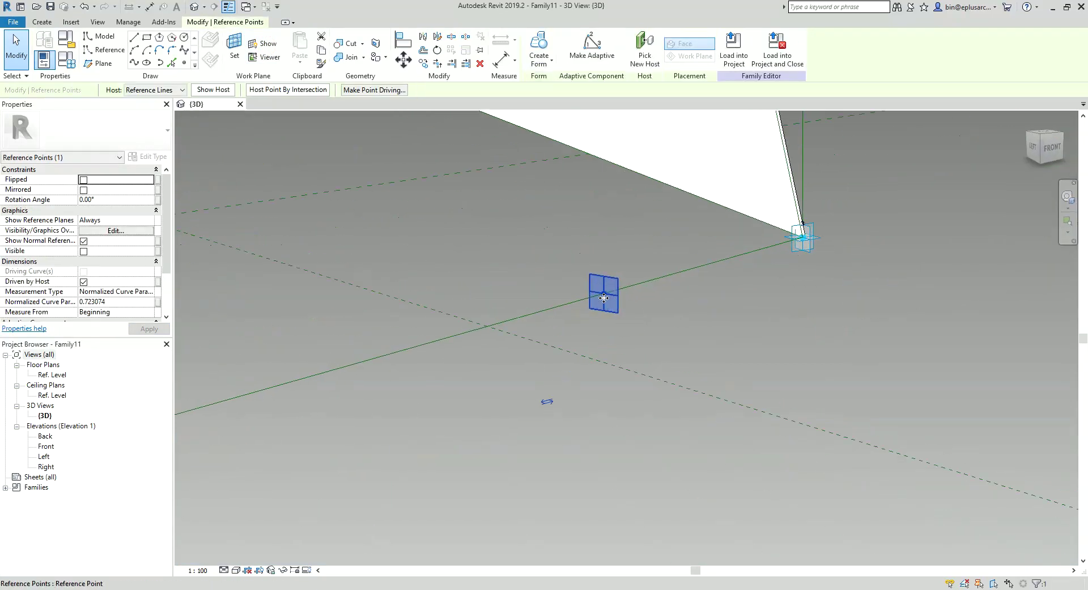
click(604, 286)
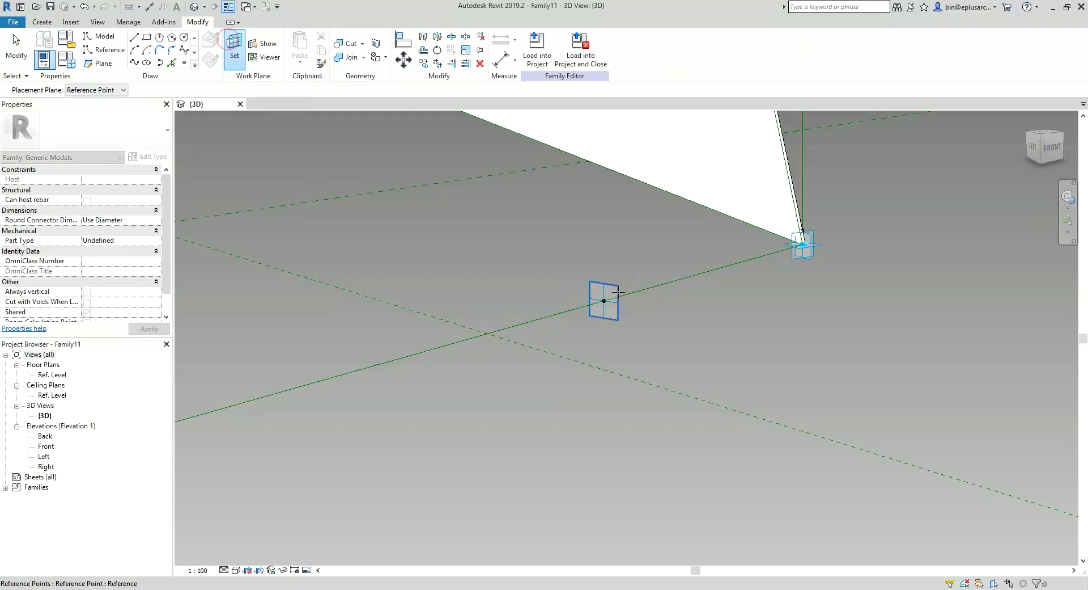
click(618, 293)
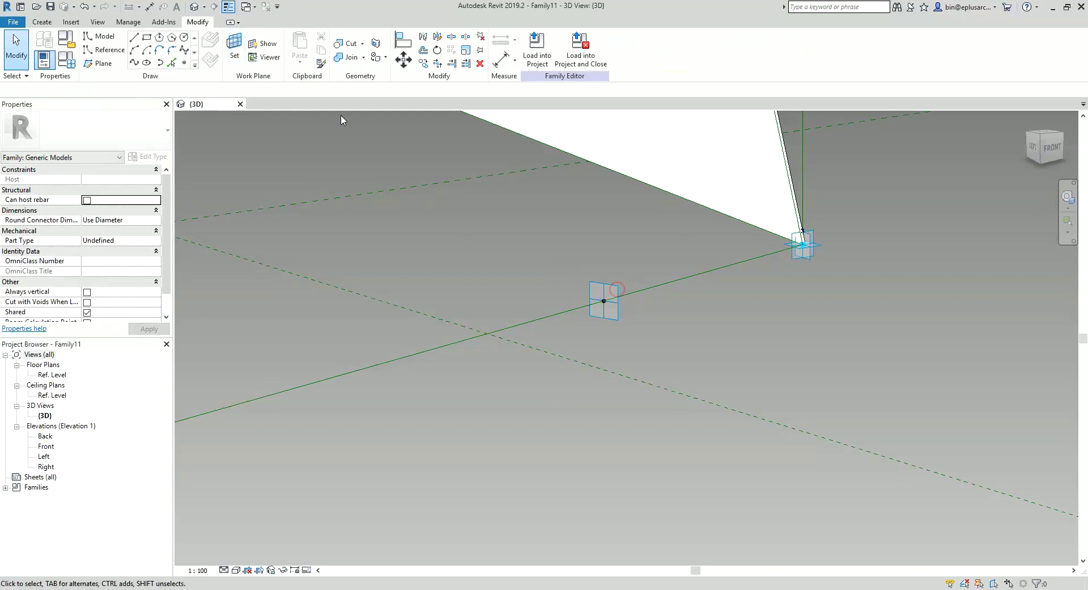
Draw a rectangle of model lines with its corner at the reference point
click(147, 38)
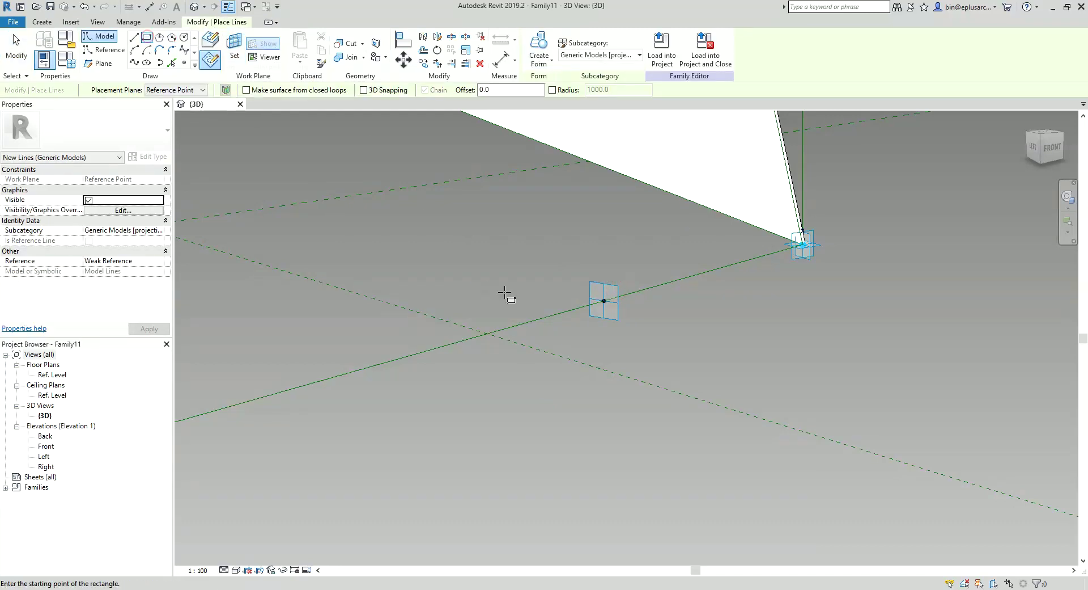
click(604, 301)
mouse_move(606, 336)
shift+middle_down()
mouse_move(606, 321)
mouse_move(567, 311)
shift+middle_up()
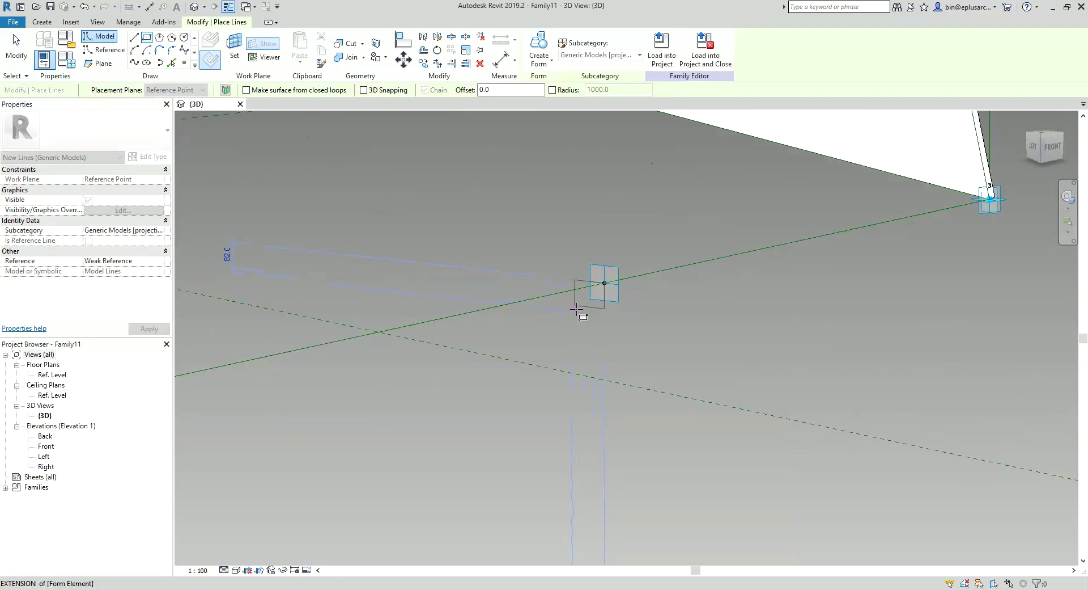
scroll(576, 309, down, 2)
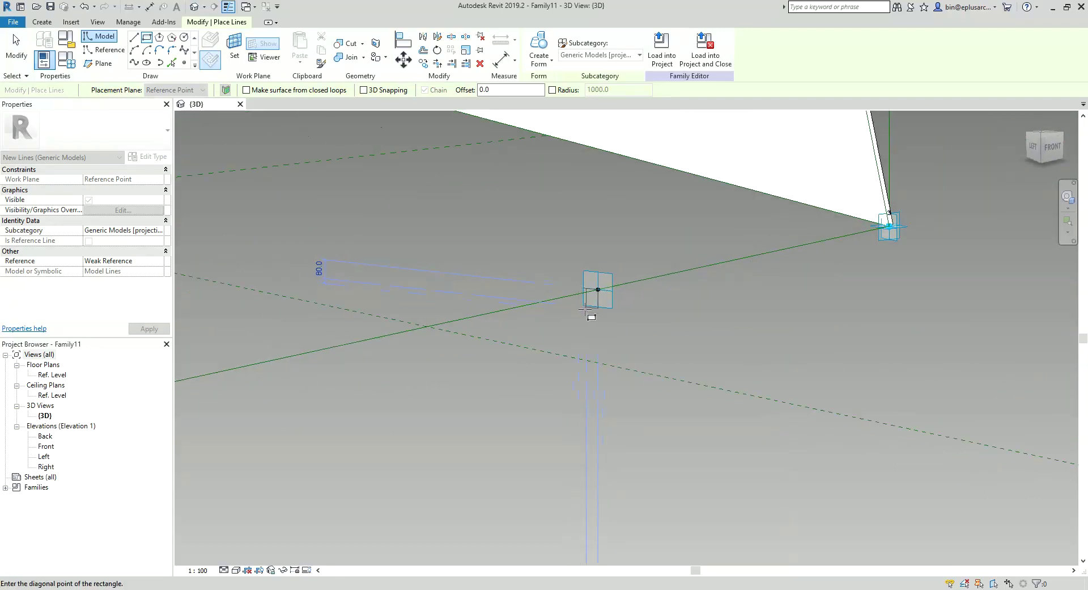
key(Escape)
middle_drag(587, 311, 568, 249)
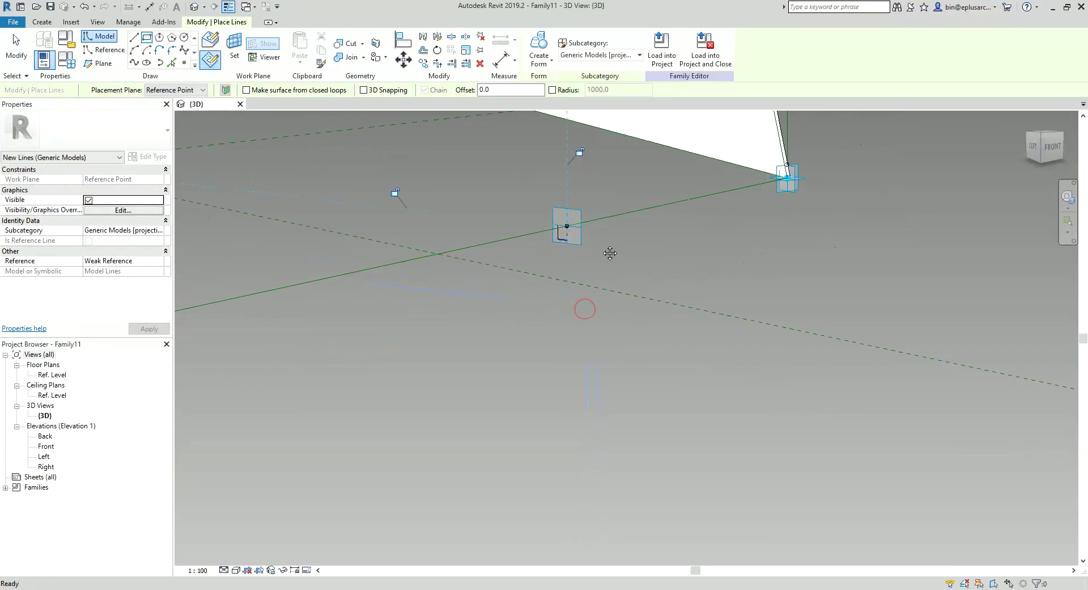
key(Escape)
scroll(568, 251, up, 2)
key(Escape)
Set the rectangle's side lengths to 40 and 80 and select the whole rectangle
click(571, 244)
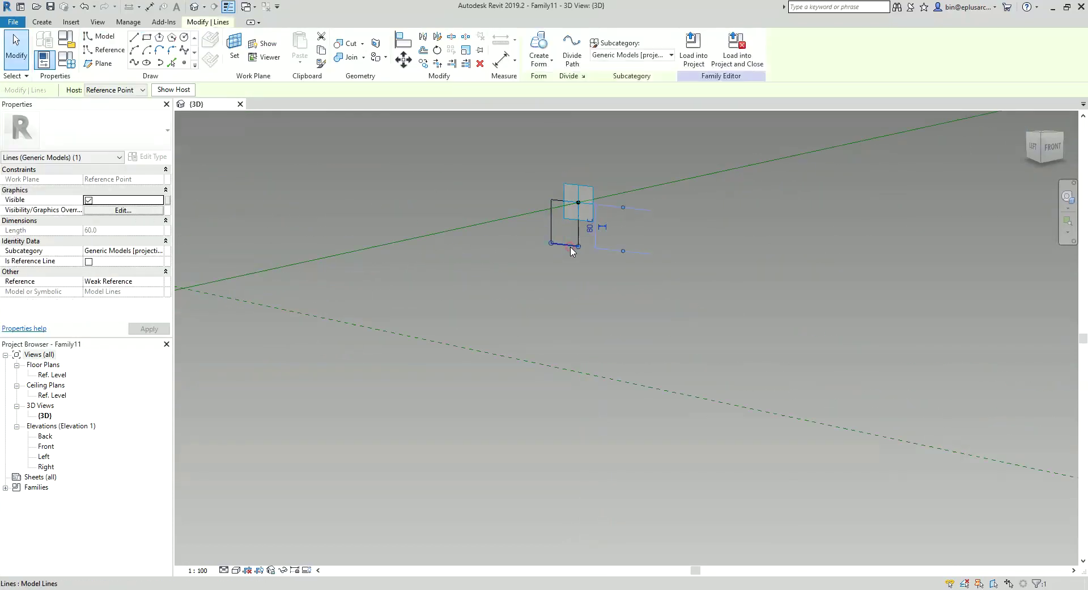
key(Escape)
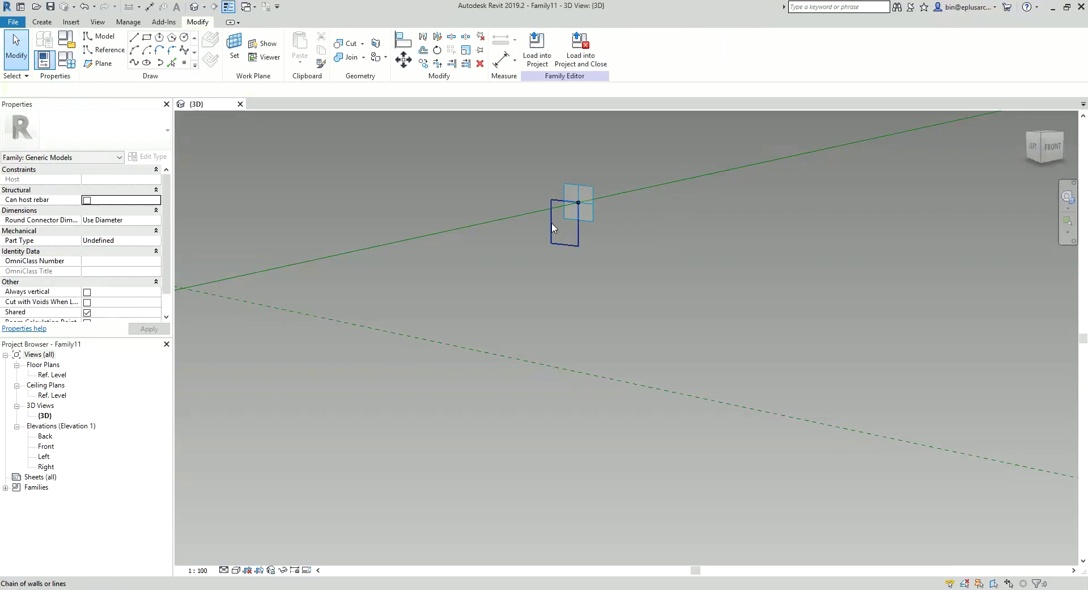
click(553, 225)
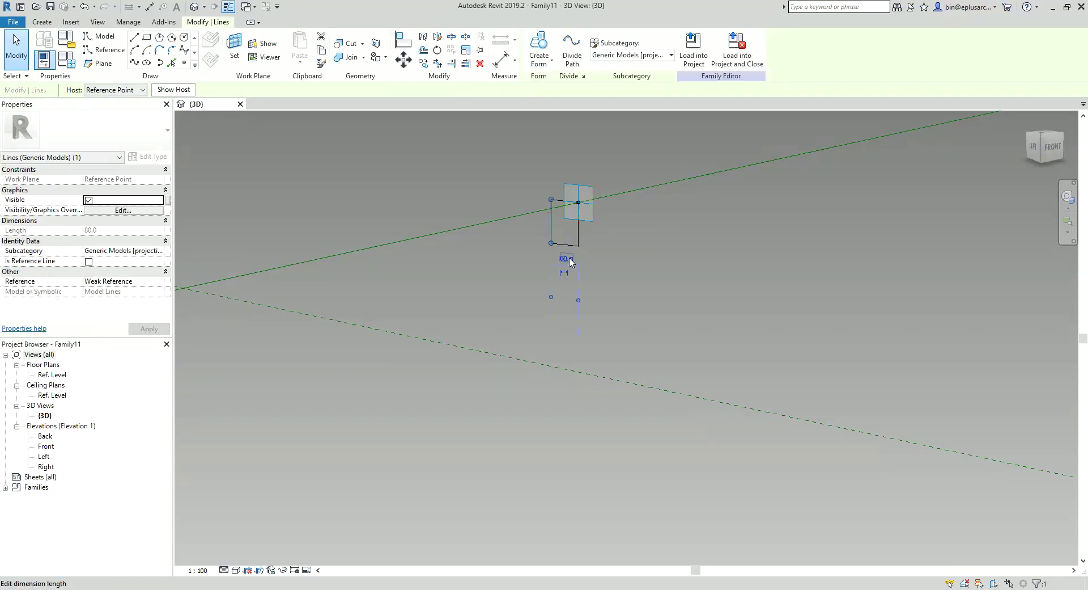
text(40)
key(Return)
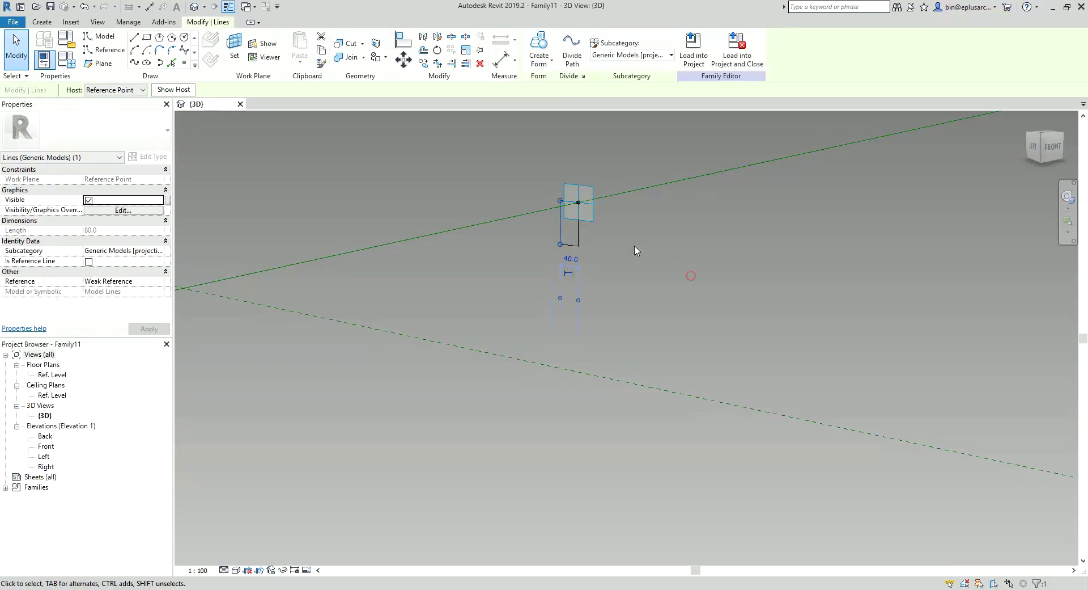
key(Escape)
shift+middle_drag(637, 250, 634, 260)
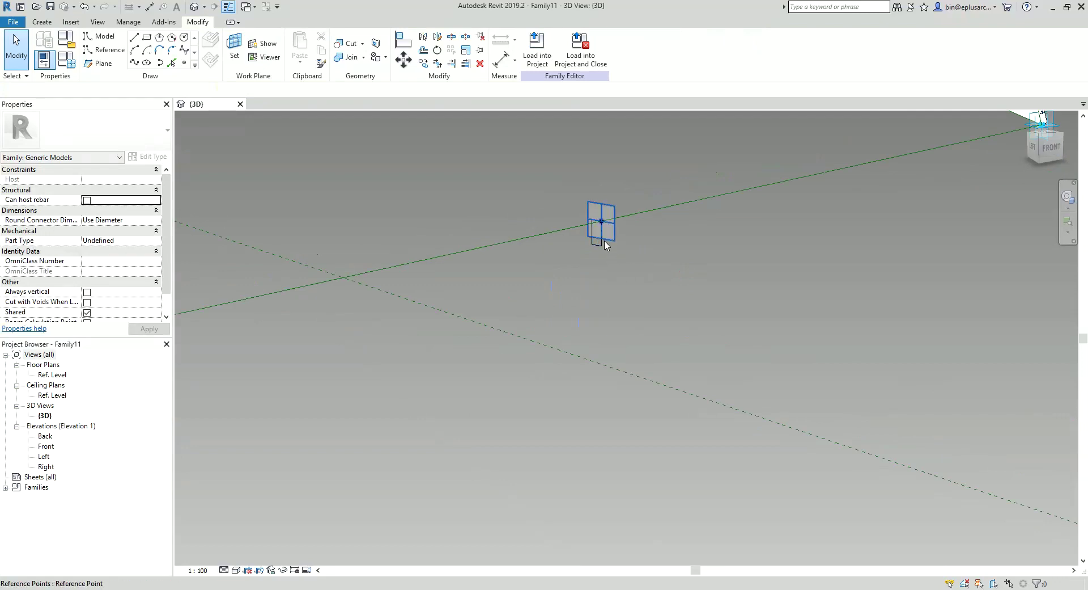
click(596, 248)
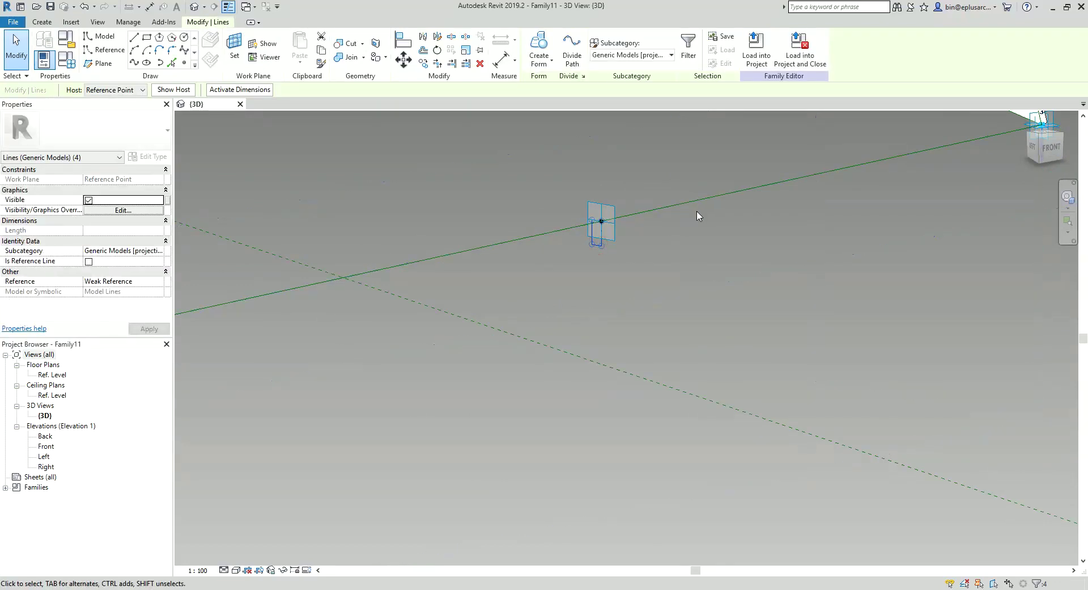
Select the bottom, upper and another reference line around the mass base, then clear
mouse_move(698, 241)
shift+middle_down()
mouse_move(649, 303)
mouse_move(703, 303)
shift+middle_up()
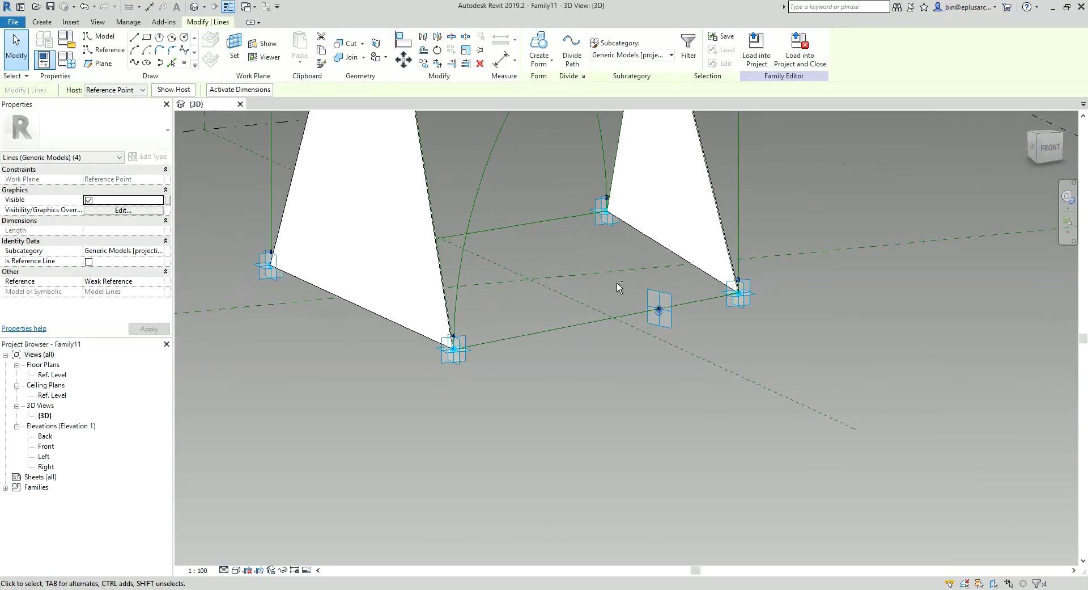
ctrl+click(698, 303)
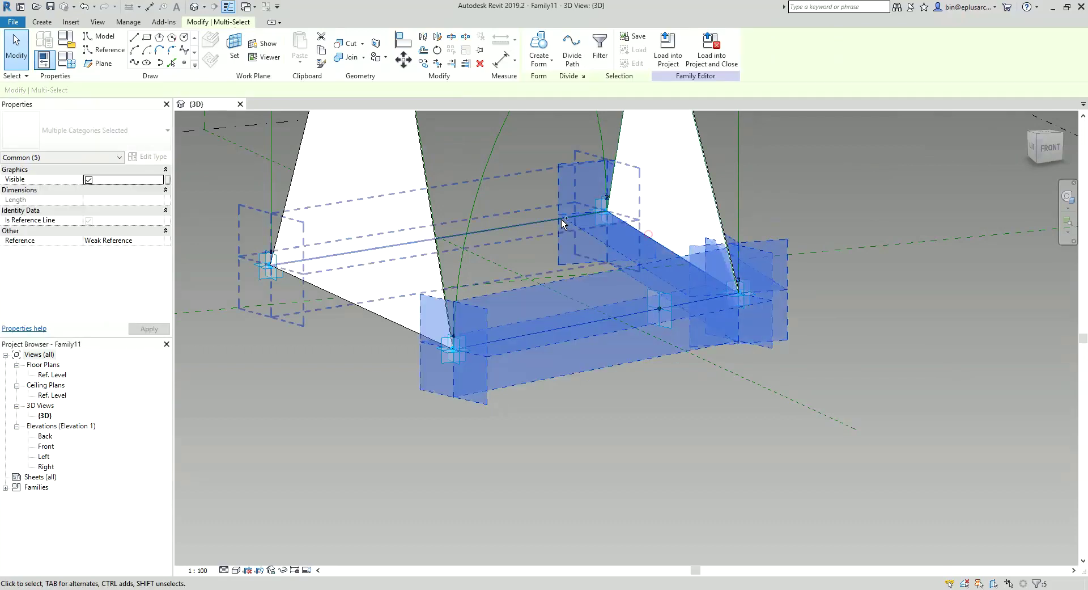
ctrl+click(531, 223)
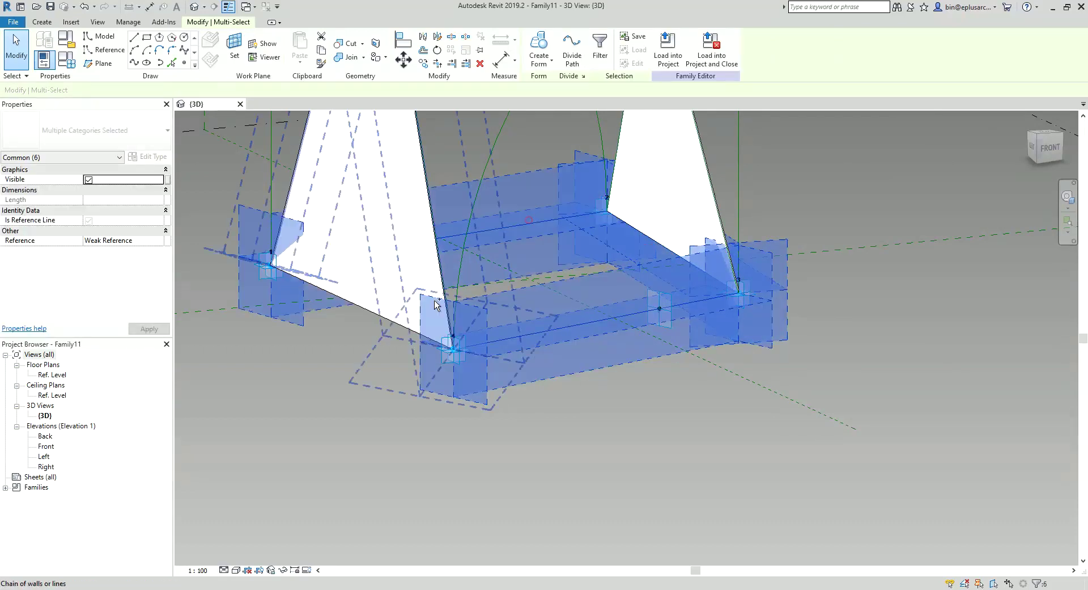
ctrl+click(388, 324)
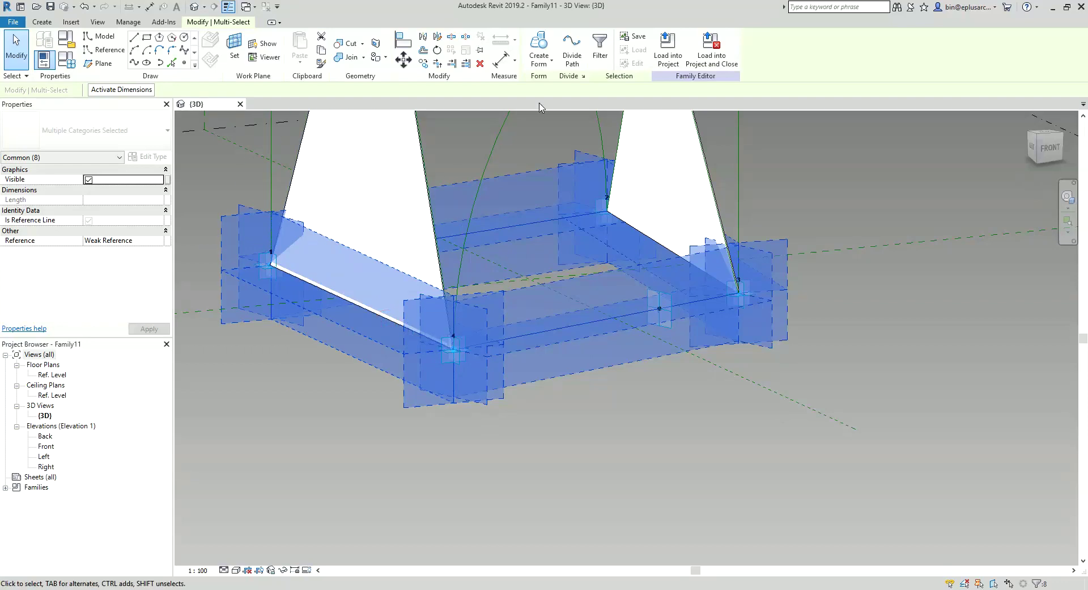
key(Escape)
Select the whole form, deselect it, and orbit out to view the triangular panel
mouse_move(692, 238)
shift+middle_down()
mouse_move(578, 310)
mouse_move(663, 340)
shift+middle_up()
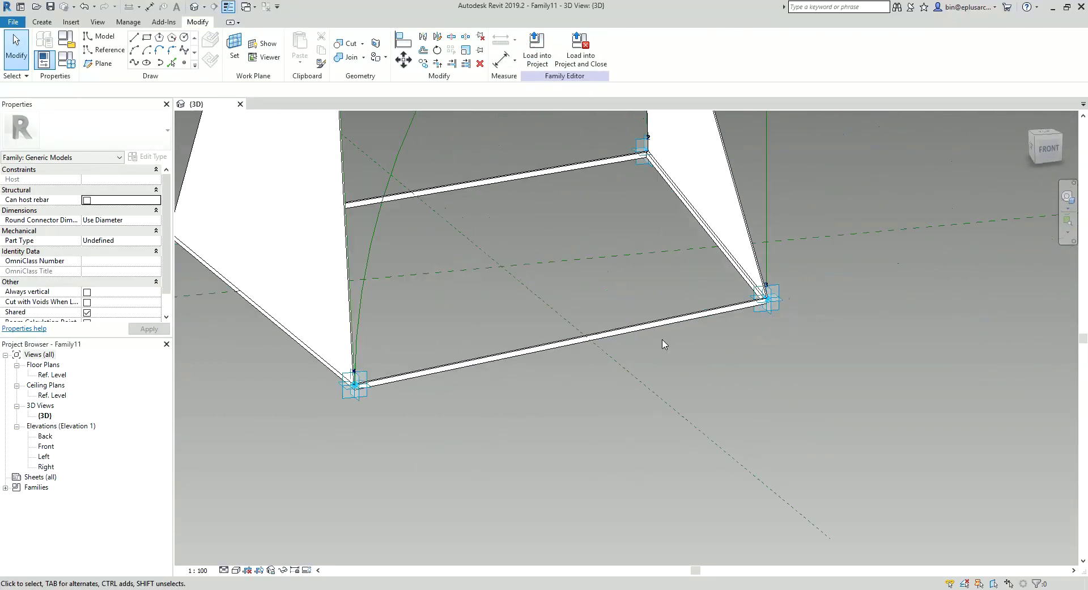
key(Tab)
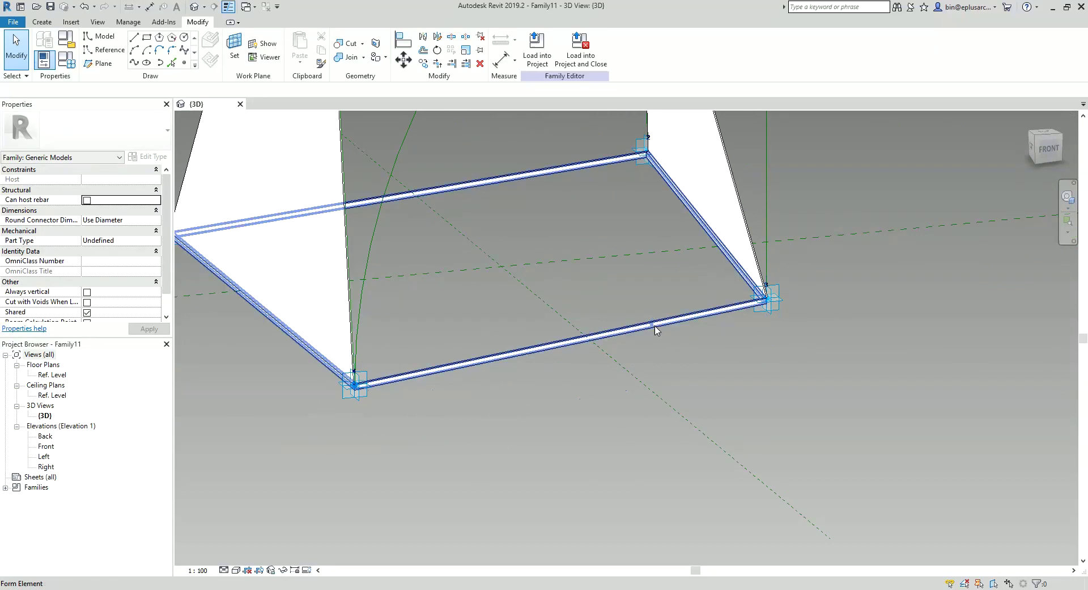
click(655, 330)
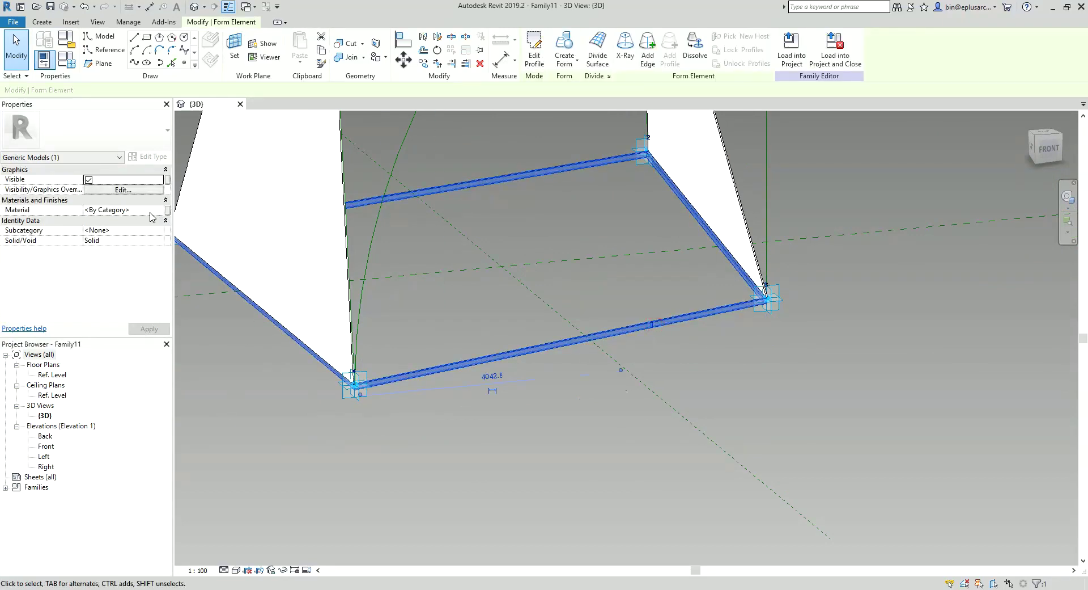
key(Escape)
scroll(641, 294, down, 3)
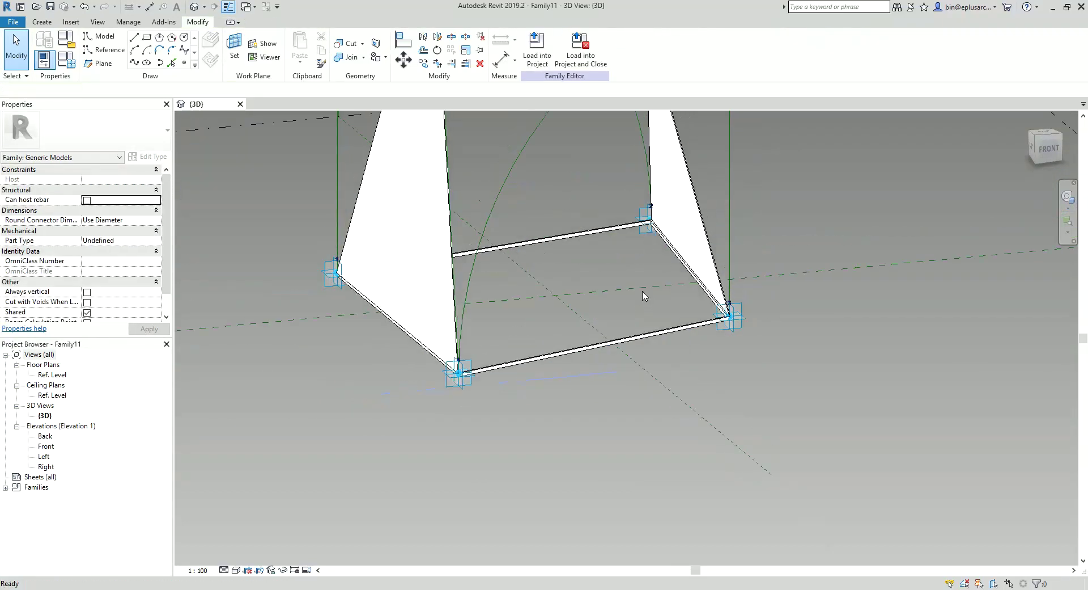
mouse_move(641, 294)
shift+middle_down()
mouse_move(496, 346)
mouse_move(559, 457)
shift+middle_up()
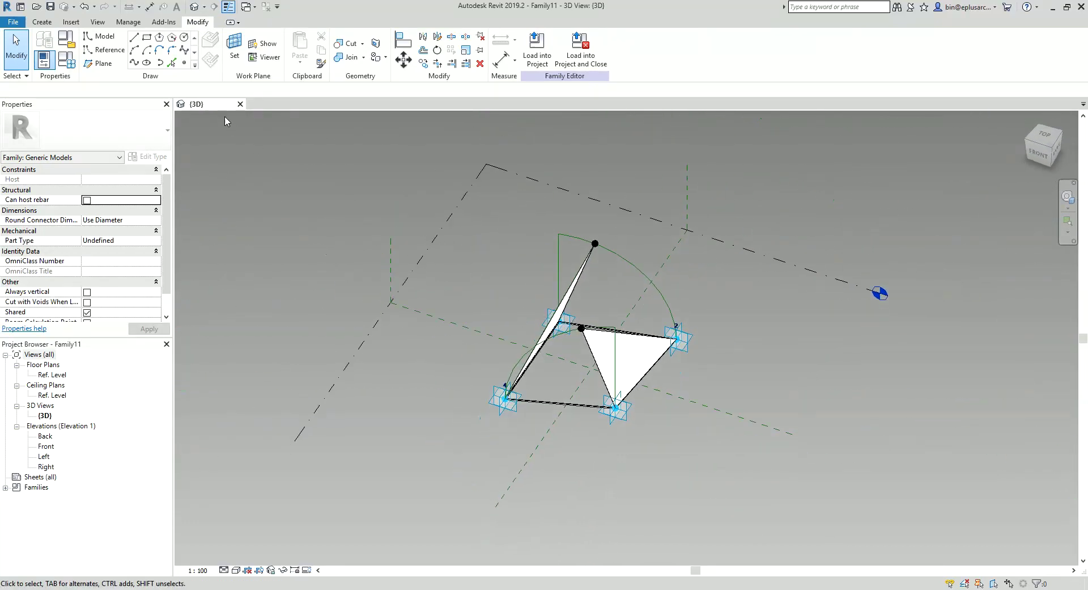
Create a new conceptual mass family from the Metric Mass.rft template
click(14, 23)
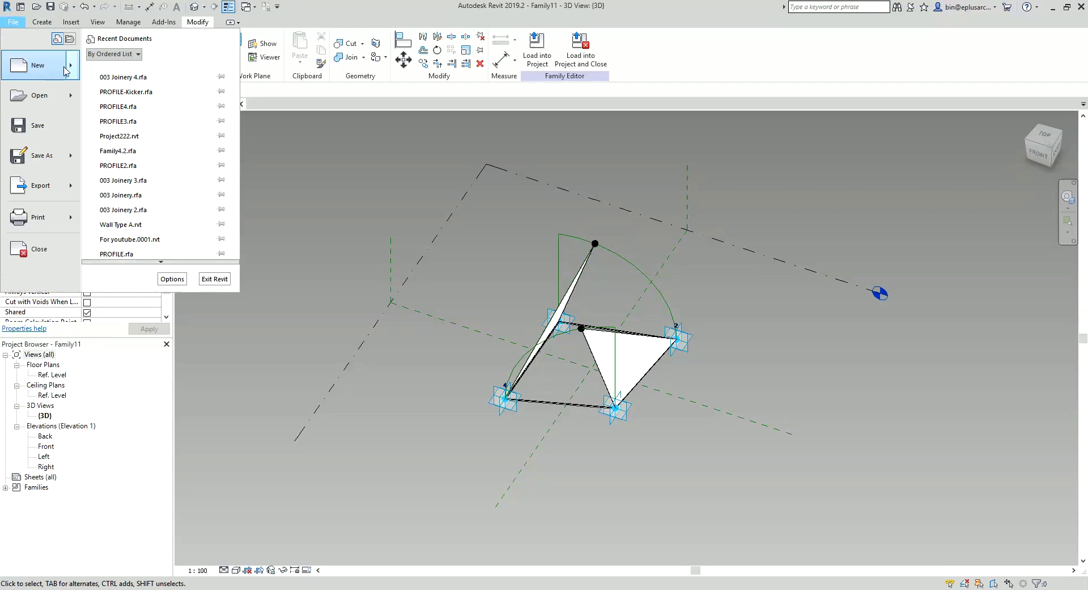
click(70, 66)
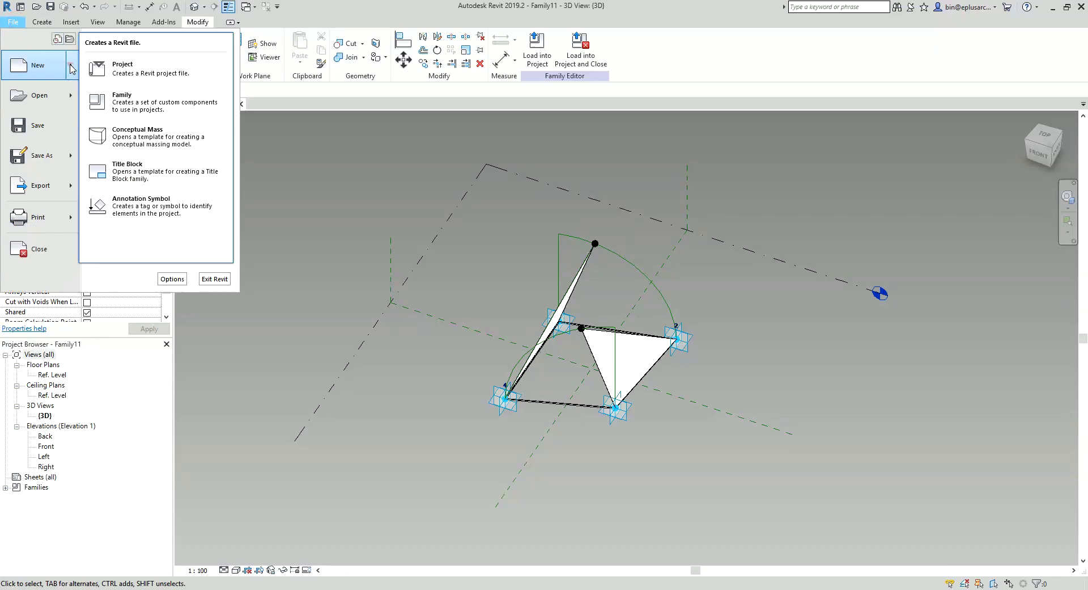
click(162, 139)
click(474, 250)
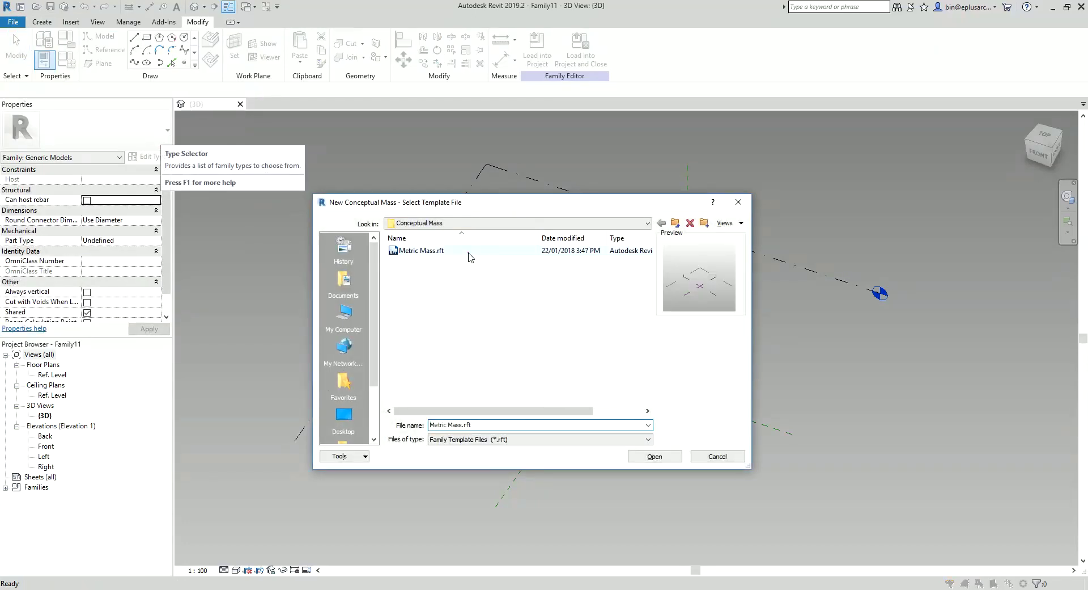
click(658, 456)
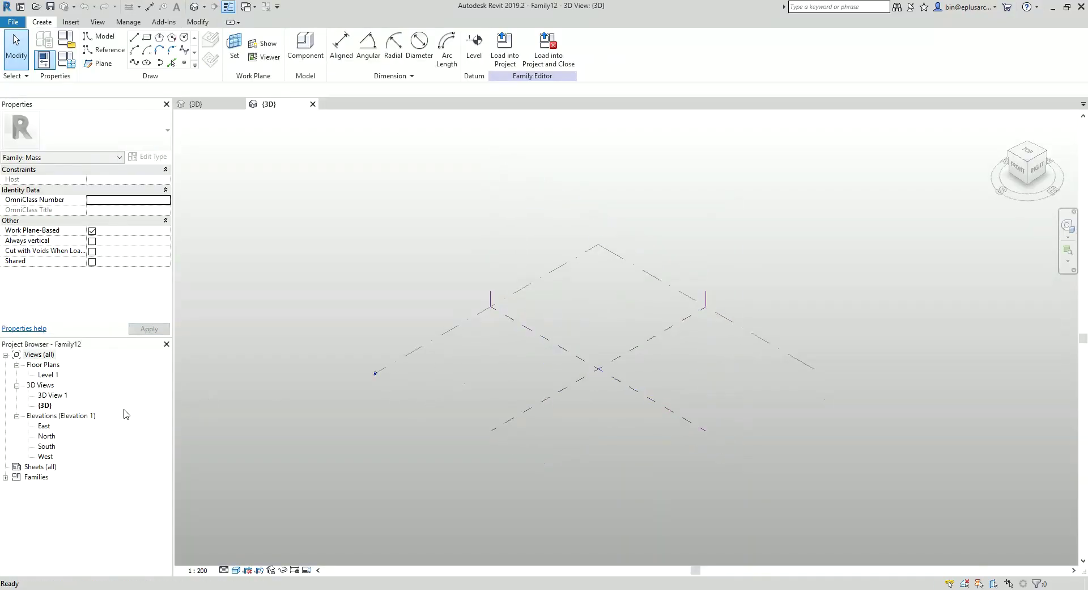
In North elevation, copy Level 1 up 20000 to create Level 2
double_click(49, 436)
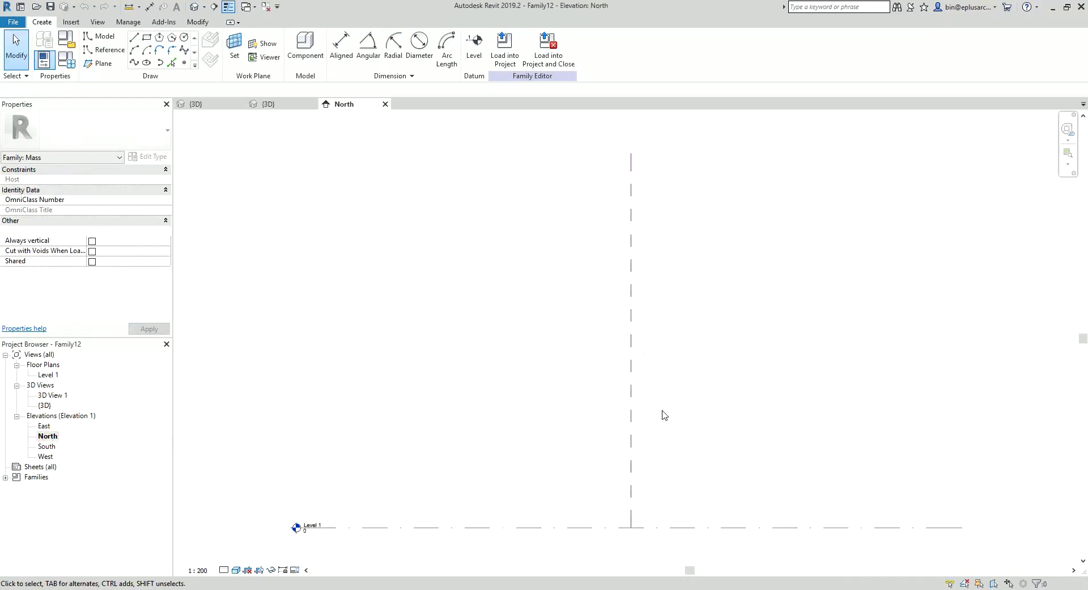
click(692, 447)
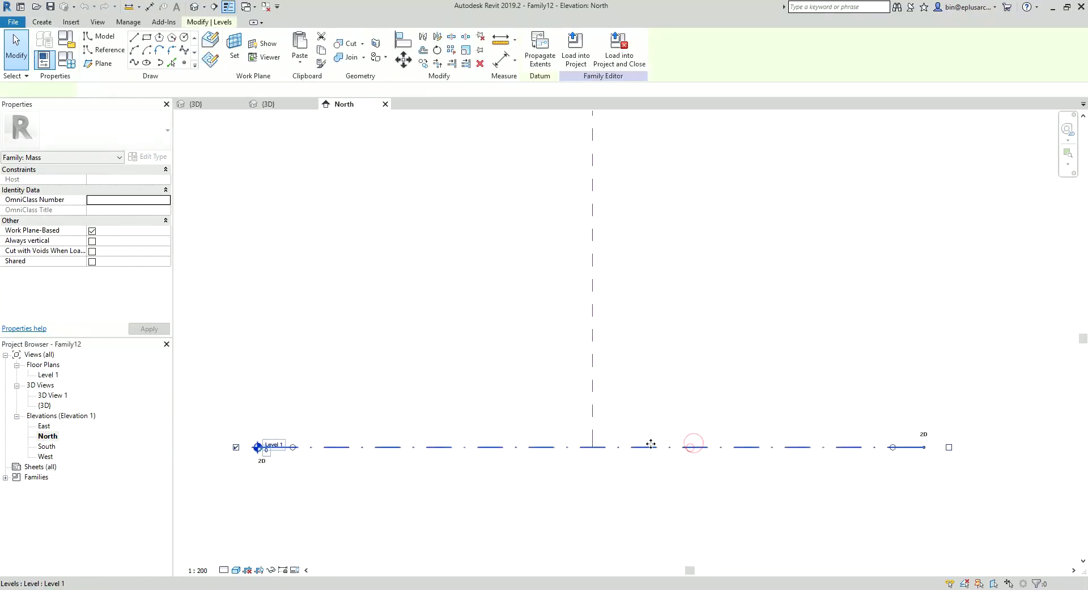
key(c)
key(o)
click(492, 440)
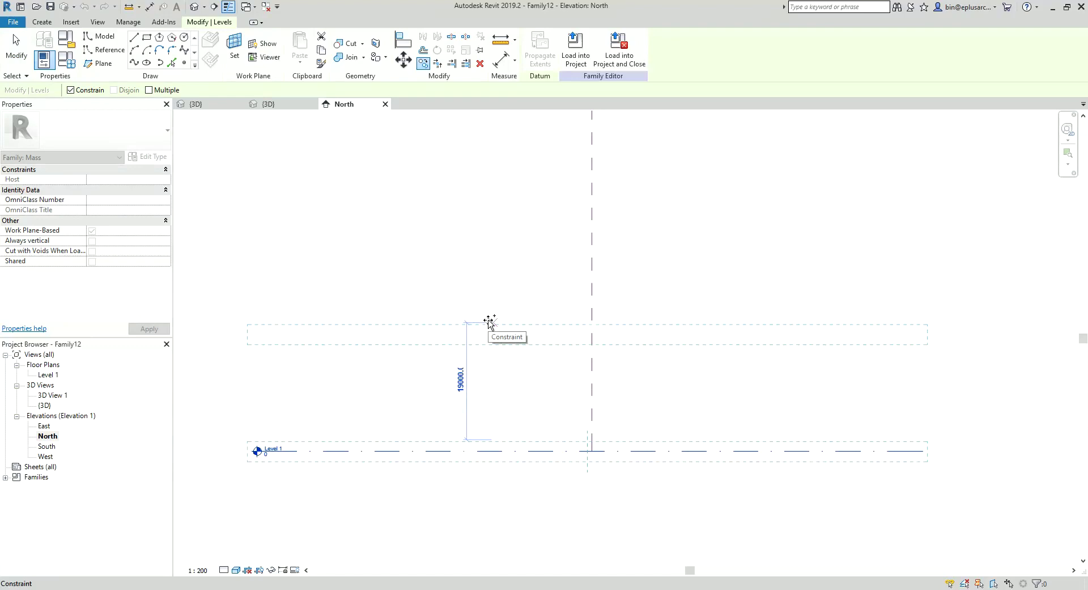
click(490, 320)
Copy Level 2 up 20000 to create Level 3 at 40000
key(Escape)
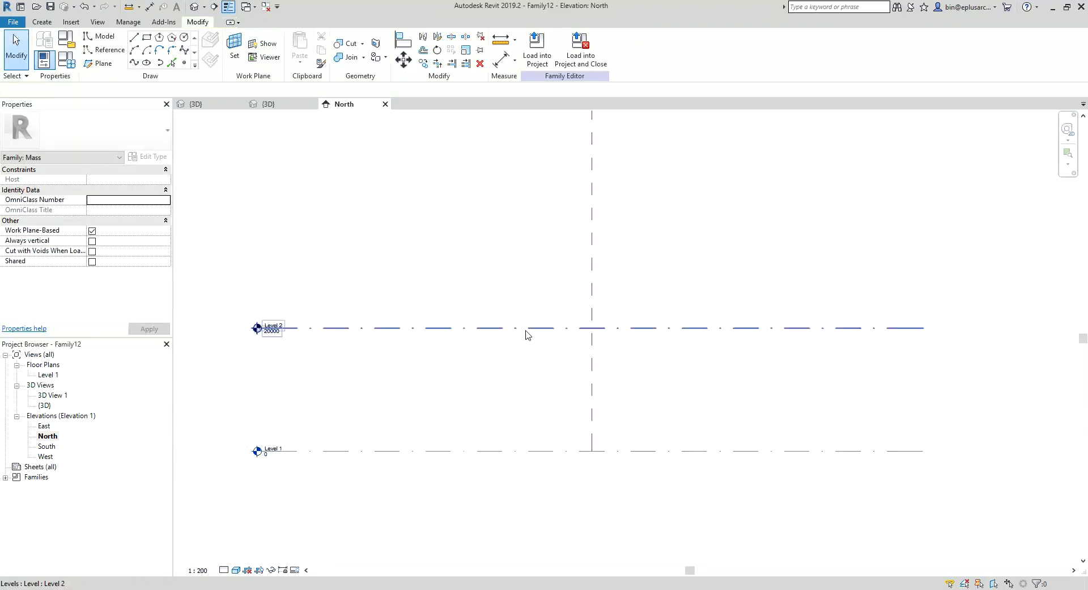
click(530, 330)
key(c)
key(o)
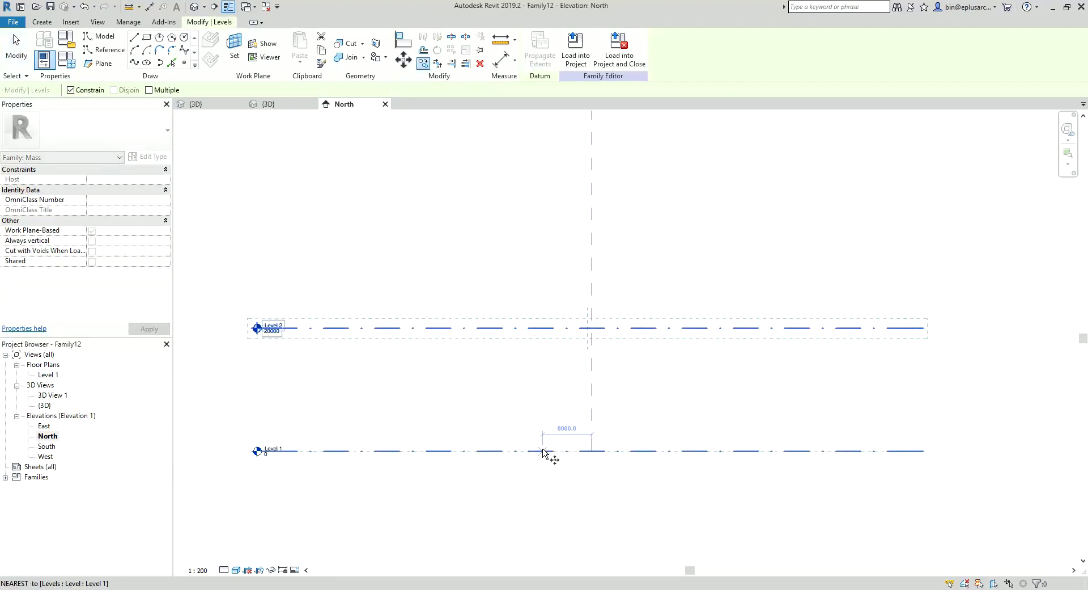
click(542, 448)
click(538, 332)
key(Escape)
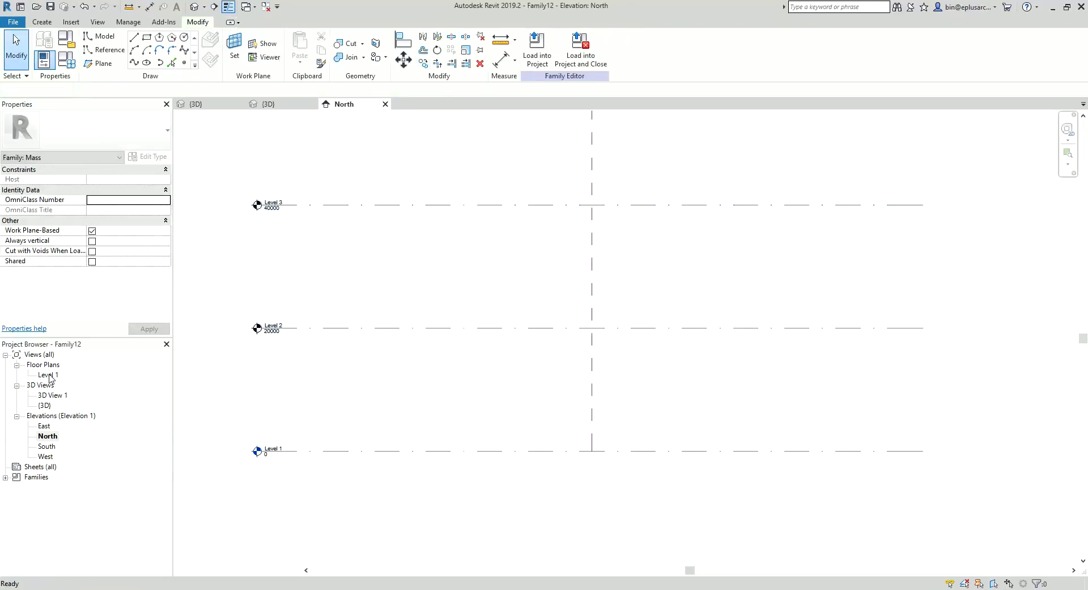
In the default 3D view, draw a three-point wavy reference spline on Level 1
double_click(48, 374)
click(193, 7)
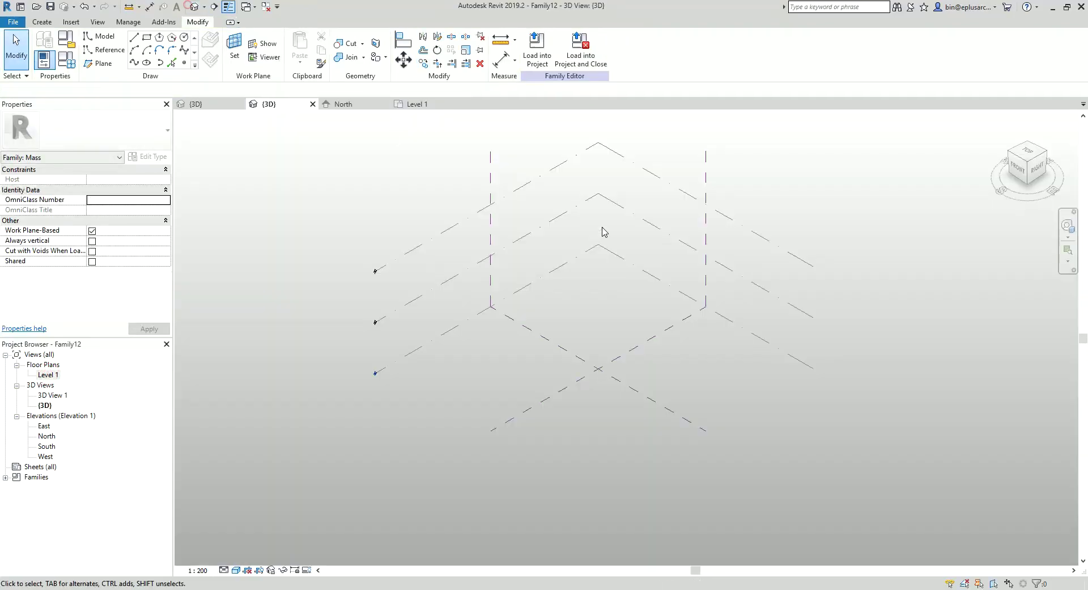
shift+middle_drag(575, 326, 527, 343)
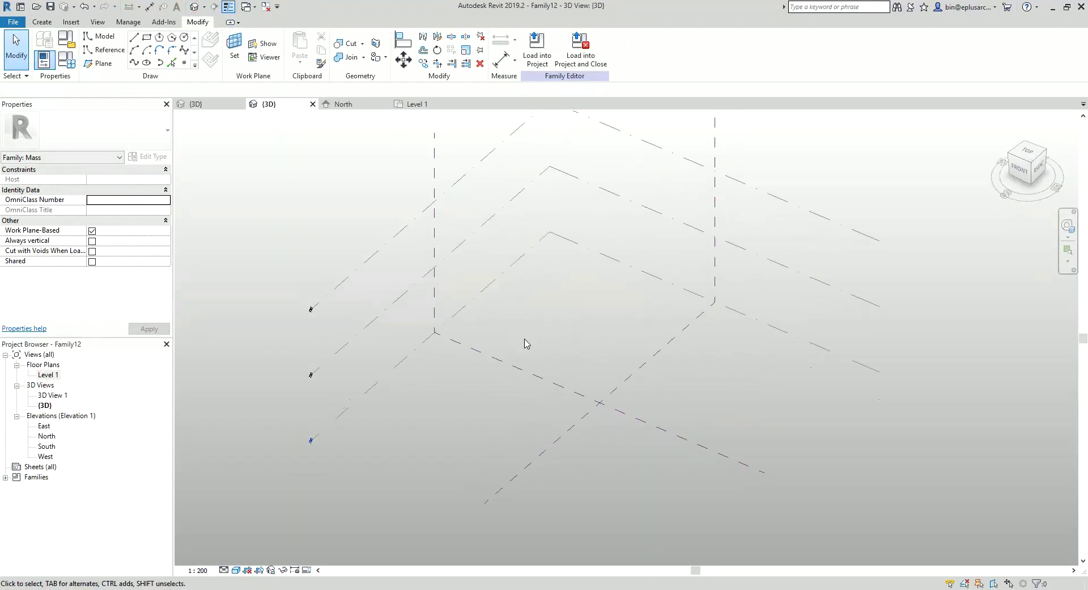
click(103, 49)
click(134, 63)
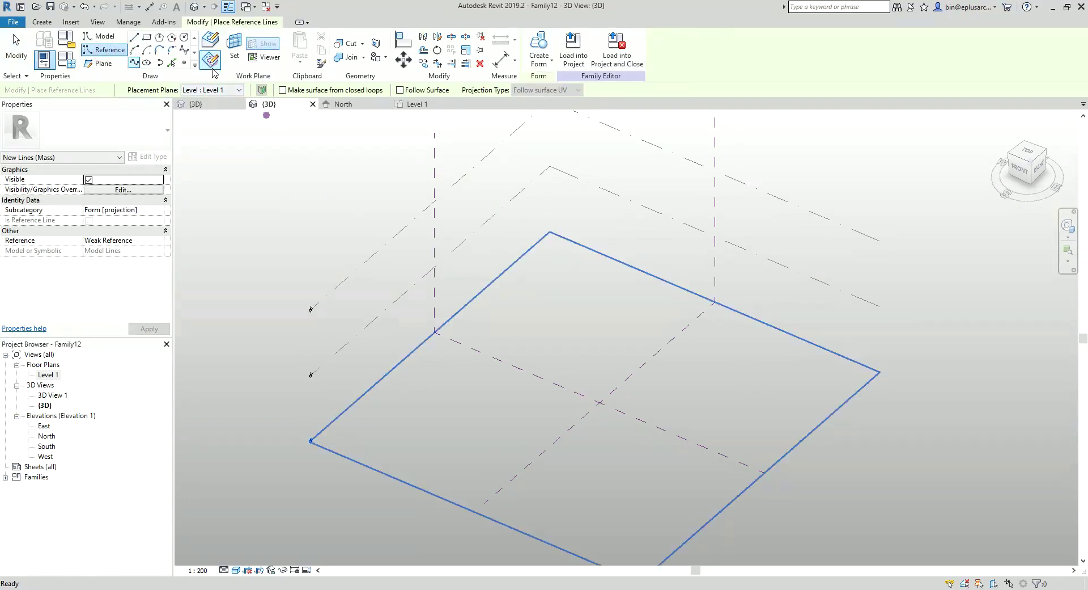
click(213, 90)
click(216, 103)
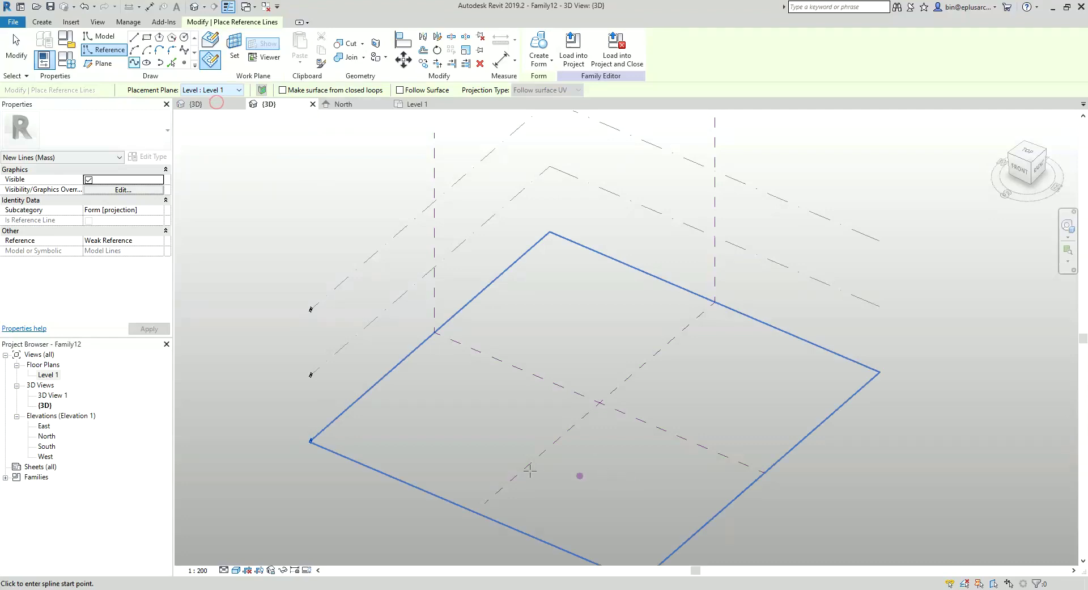
click(594, 379)
click(648, 360)
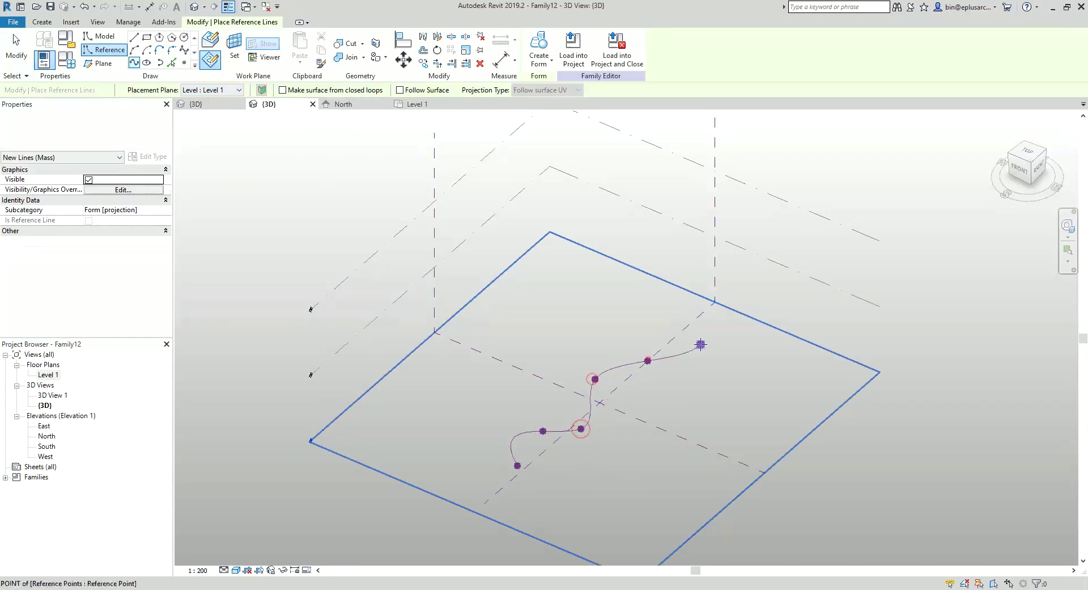
click(701, 345)
key(Escape)
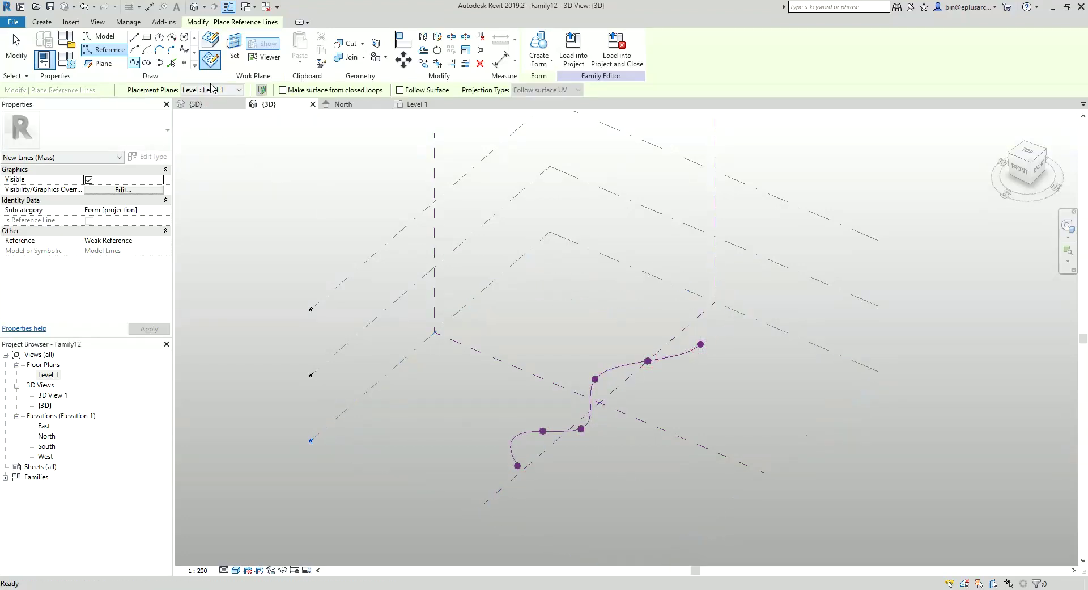
Draw a four-point wavy reference spline on Level 2
click(211, 89)
click(216, 111)
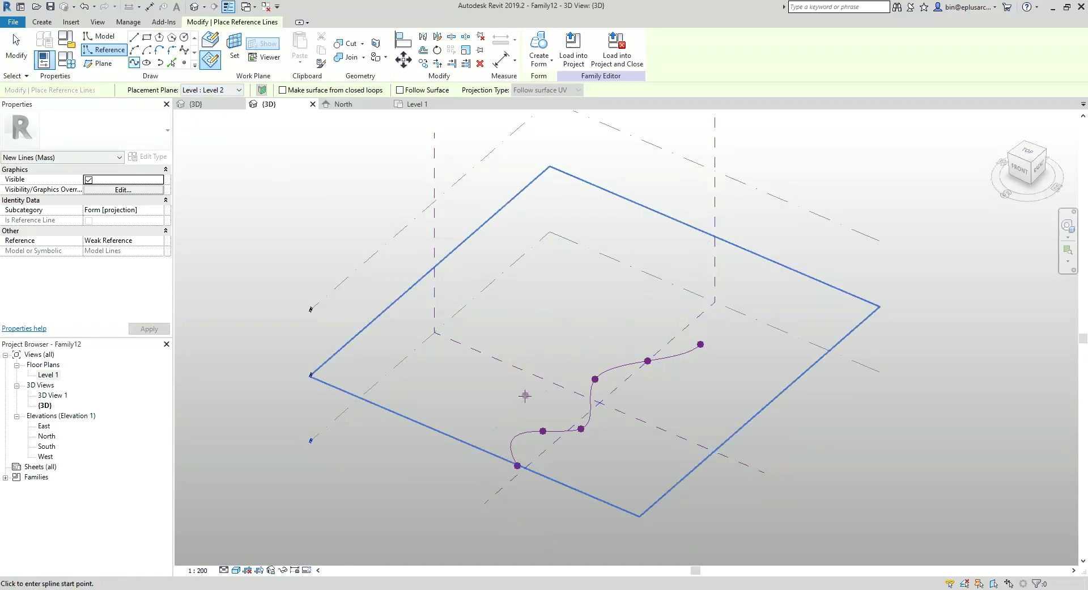
click(551, 340)
click(604, 339)
click(621, 313)
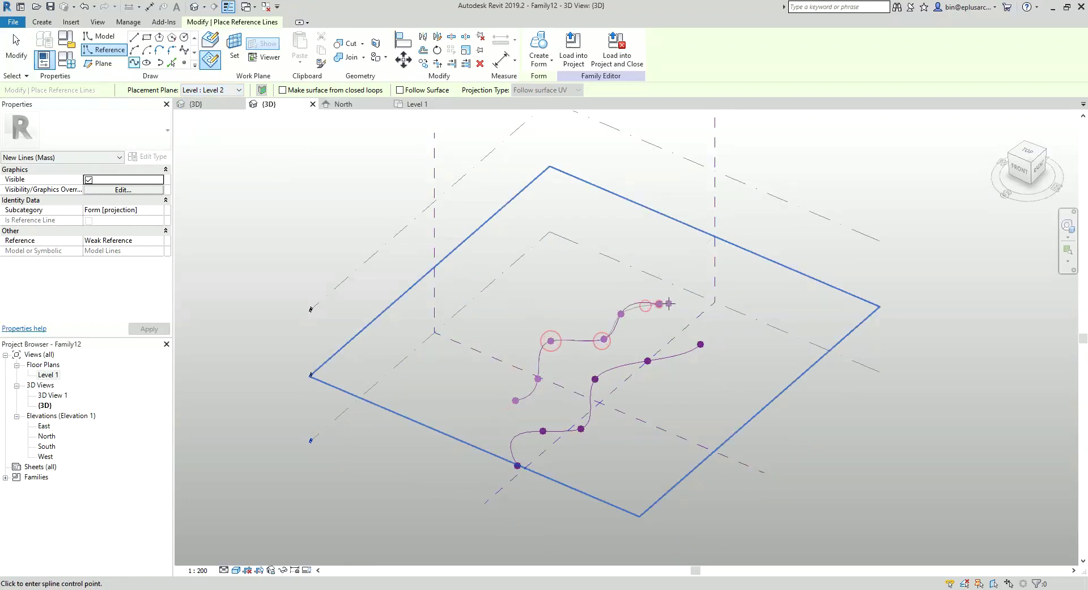
click(660, 304)
key(Escape)
Draw a three-point wavy reference spline on Level 3
click(211, 90)
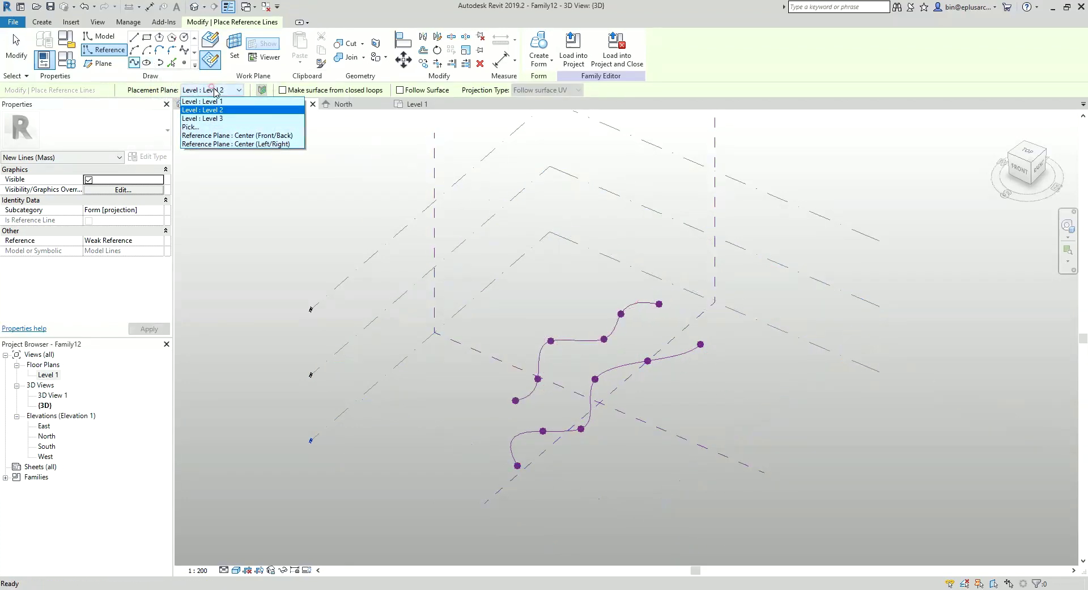
click(222, 117)
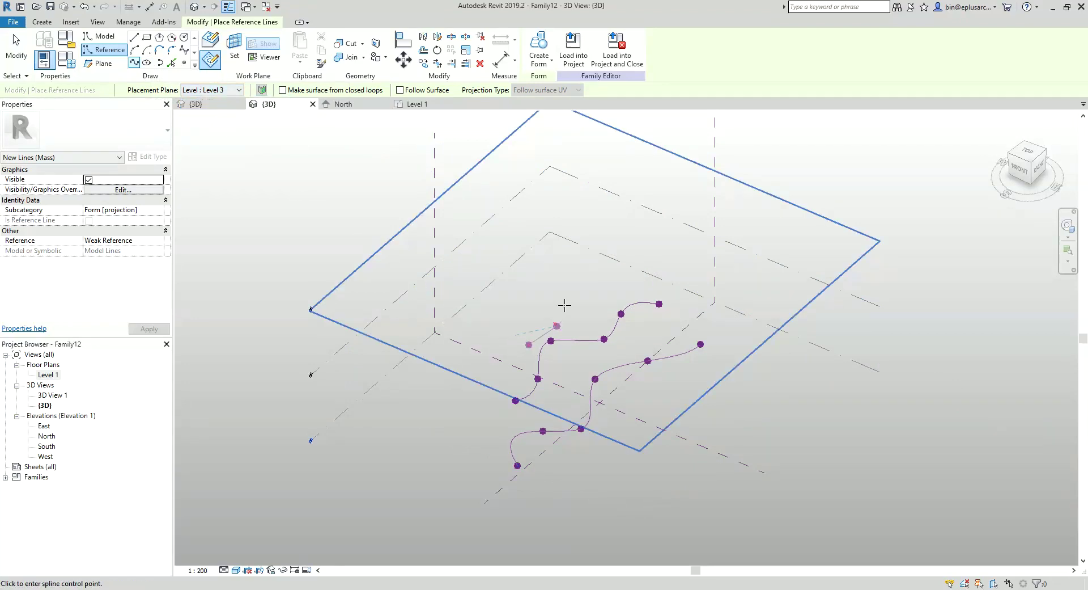
click(606, 274)
click(641, 258)
click(678, 262)
key(Escape)
mouse_move(652, 283)
shift+middle_down()
mouse_move(471, 438)
mouse_move(301, 311)
mouse_move(836, 348)
mouse_move(650, 295)
shift+middle_up()
Select the three level splines and loft them into a form surface
key(Escape)
click(631, 292)
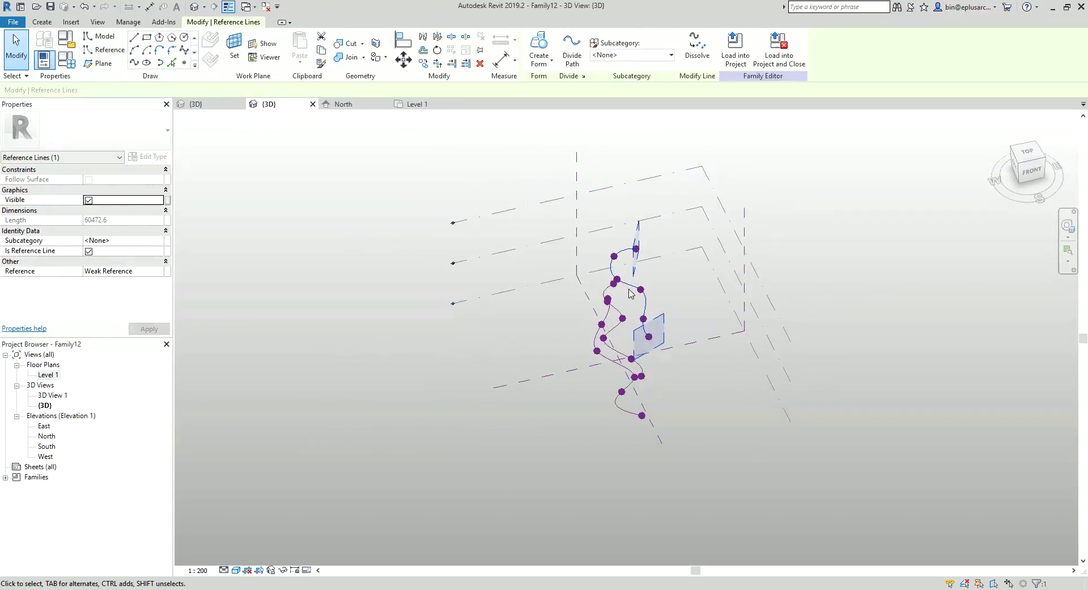
key(Escape)
mouse_move(709, 316)
shift+middle_down()
mouse_move(529, 324)
mouse_move(531, 264)
shift+middle_up()
click(613, 288)
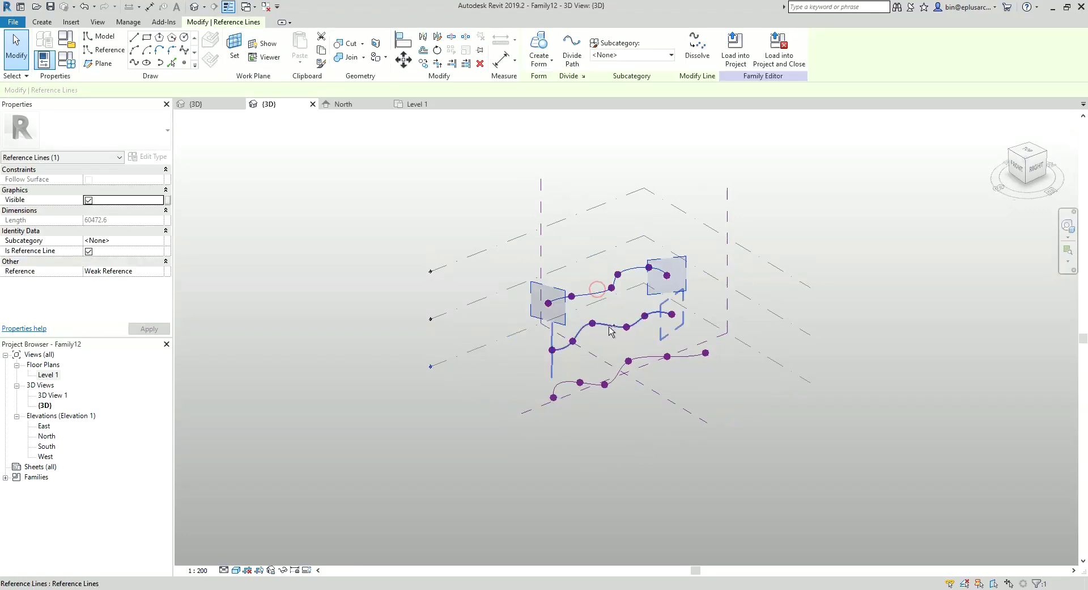
ctrl+click(622, 286)
click(547, 55)
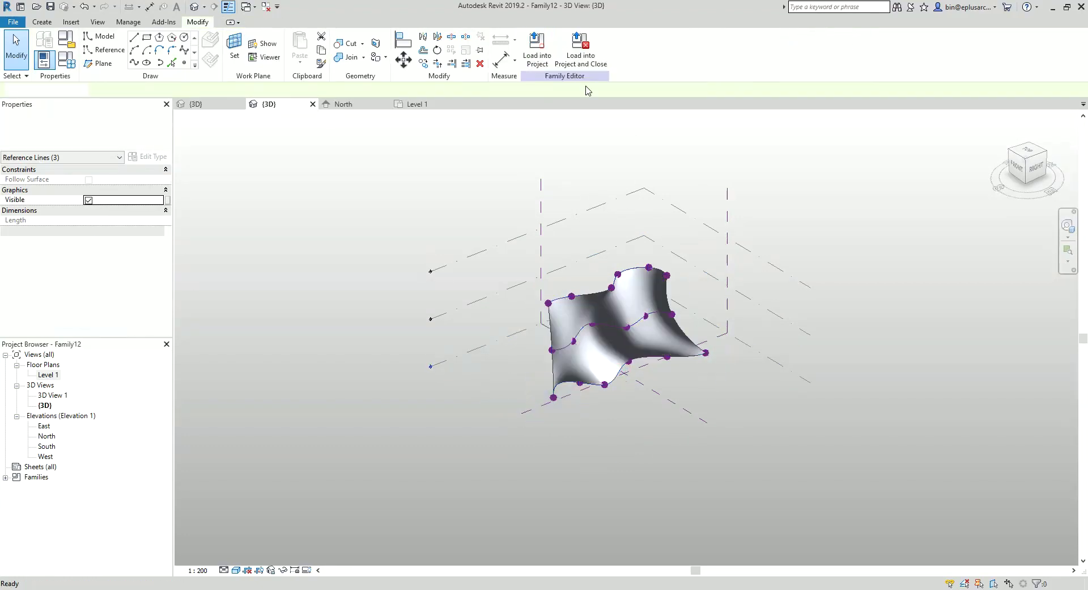
key(Escape)
Divide the lofted surface into a 10-by-10 UV grid, then switch windows to Family11
mouse_move(567, 295)
shift+middle_down()
mouse_move(316, 303)
mouse_move(941, 230)
mouse_move(639, 334)
mouse_move(589, 296)
shift+middle_up()
click(588, 296)
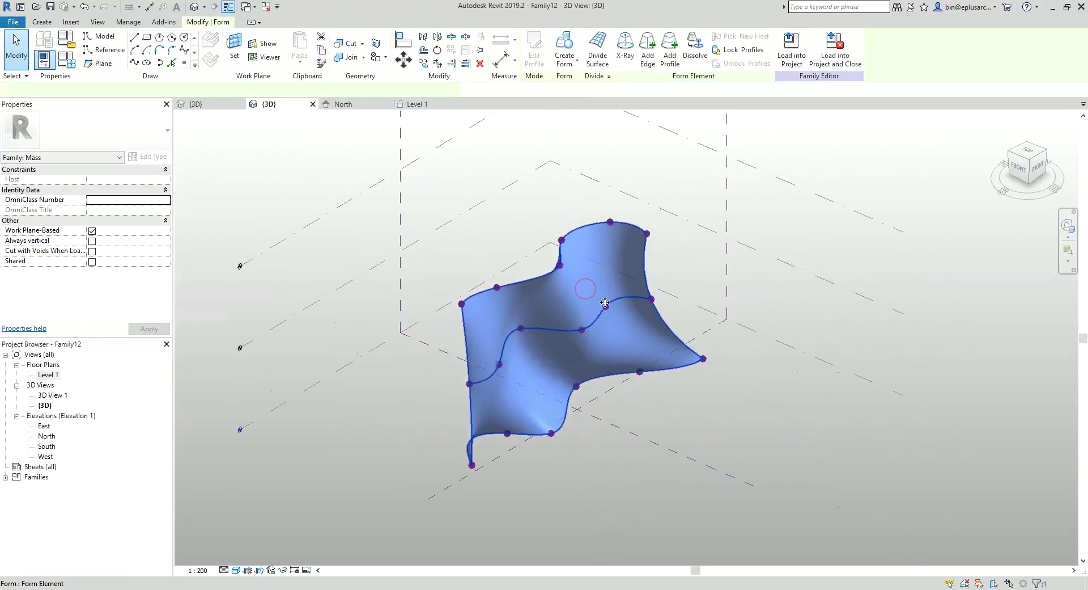
click(598, 55)
mouse_move(538, 227)
shift+middle_down()
mouse_move(453, 213)
mouse_move(714, 155)
mouse_move(797, 284)
mouse_move(556, 356)
shift+middle_up()
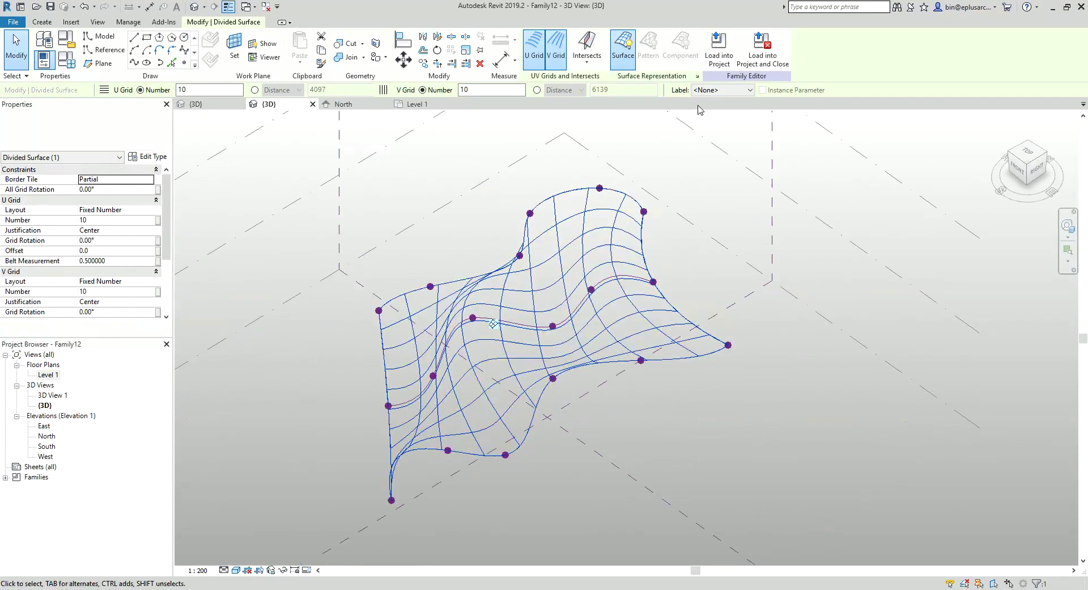
click(698, 76)
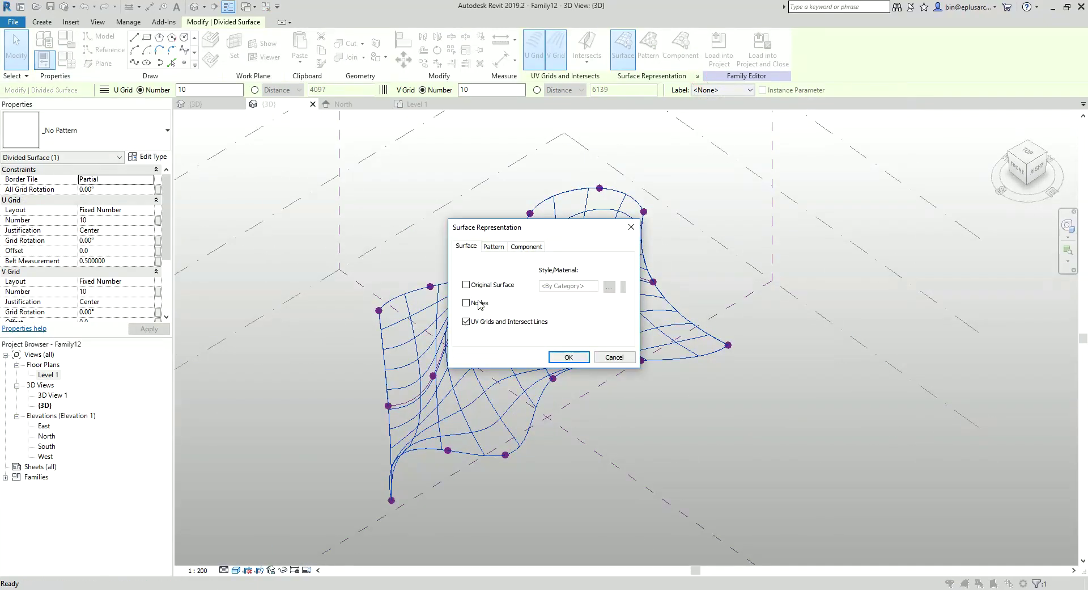
click(570, 357)
mouse_move(569, 361)
shift+middle_down()
mouse_move(574, 310)
mouse_move(485, 308)
shift+middle_up()
key(Escape)
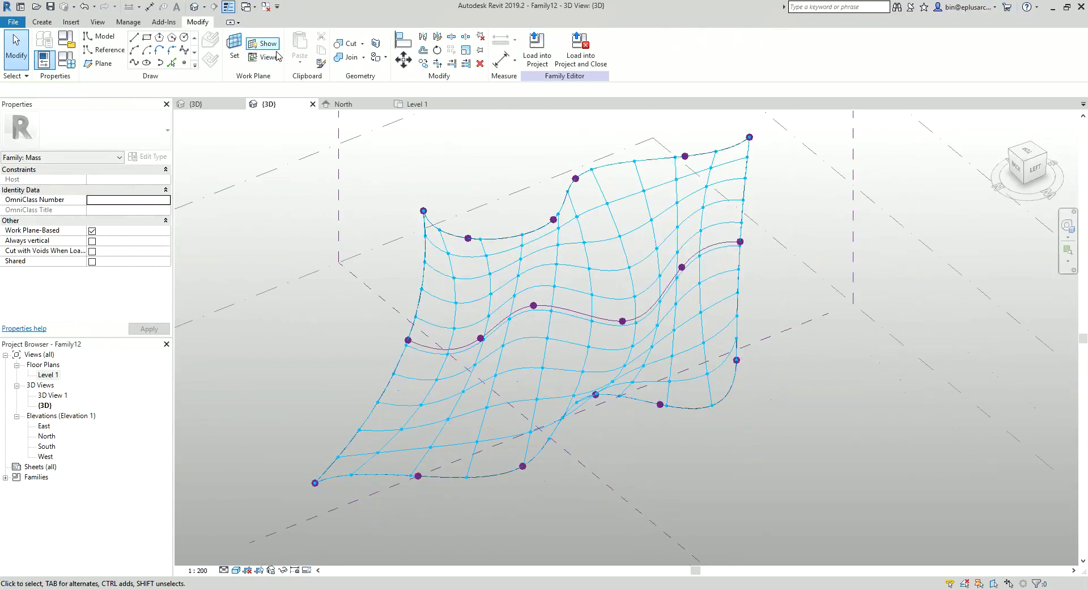
click(268, 10)
Load the Family11 triangular panel family into Family12
click(268, 37)
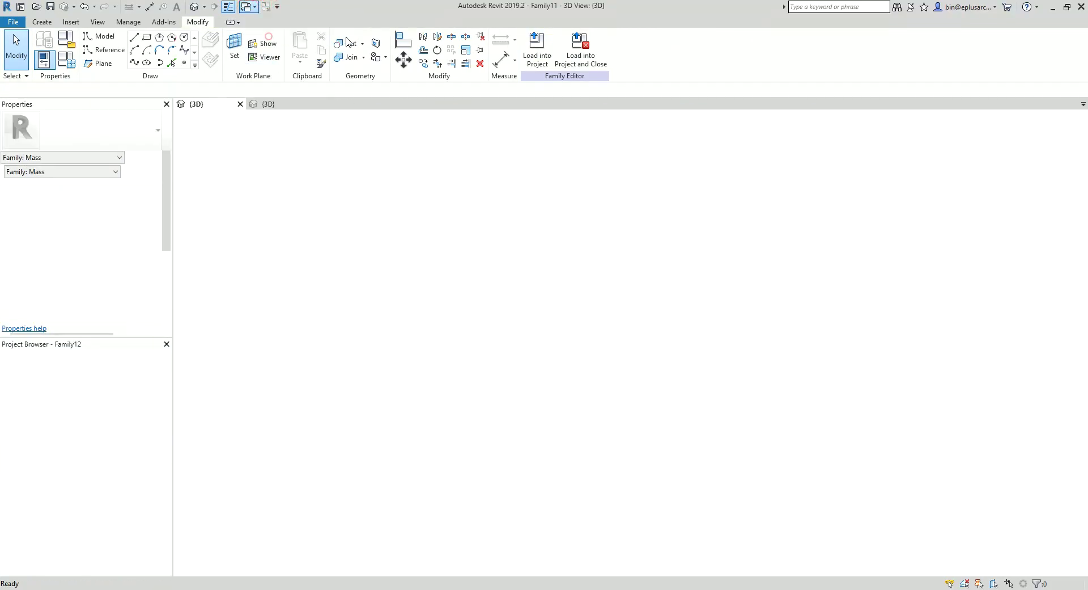
click(537, 67)
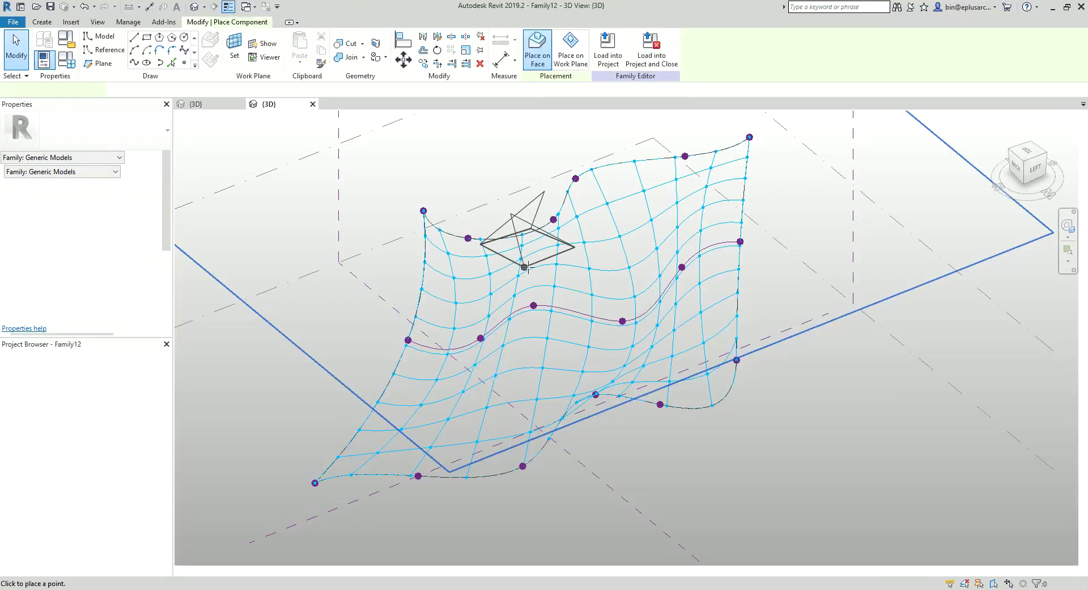
shift+middle_drag(494, 322, 370, 405)
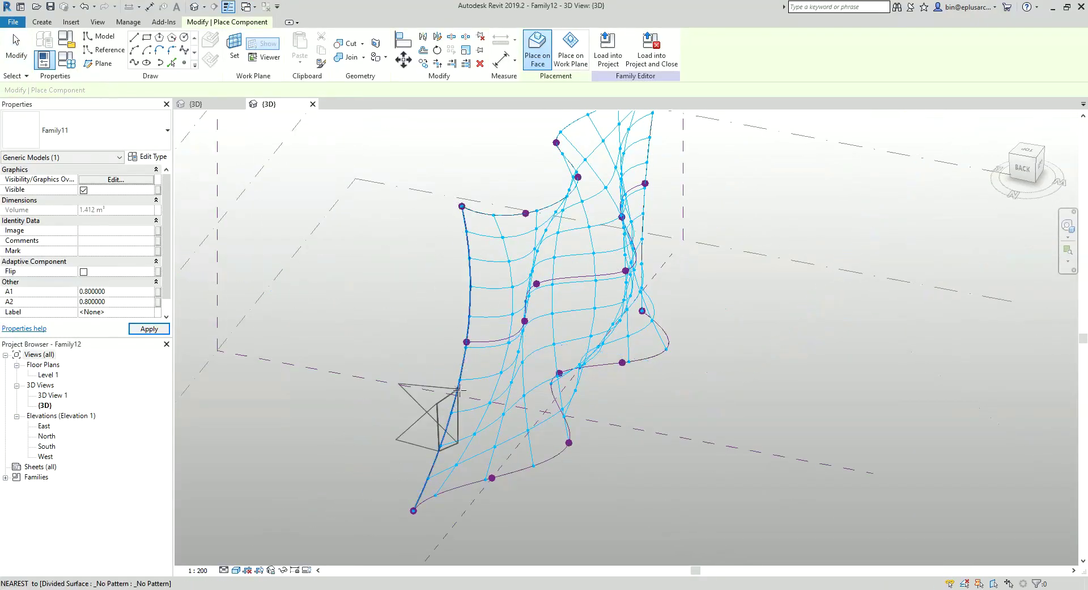
scroll(391, 385, up, 2)
scroll(431, 255, up, 2)
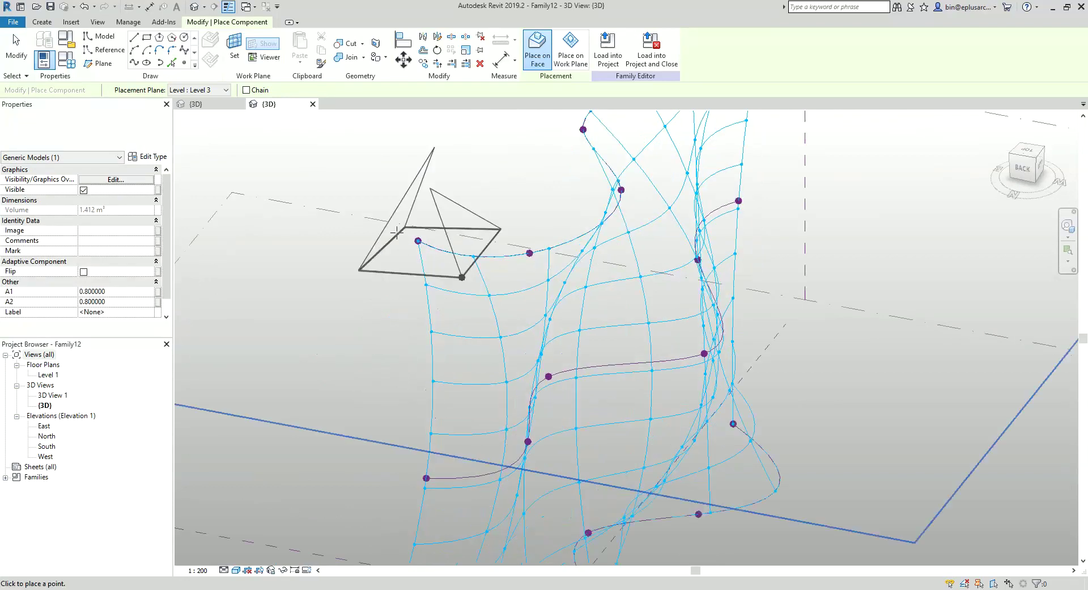
scroll(413, 233, up, 2)
Place one adaptive panel on grid nodes at the surface's upper corner
click(403, 228)
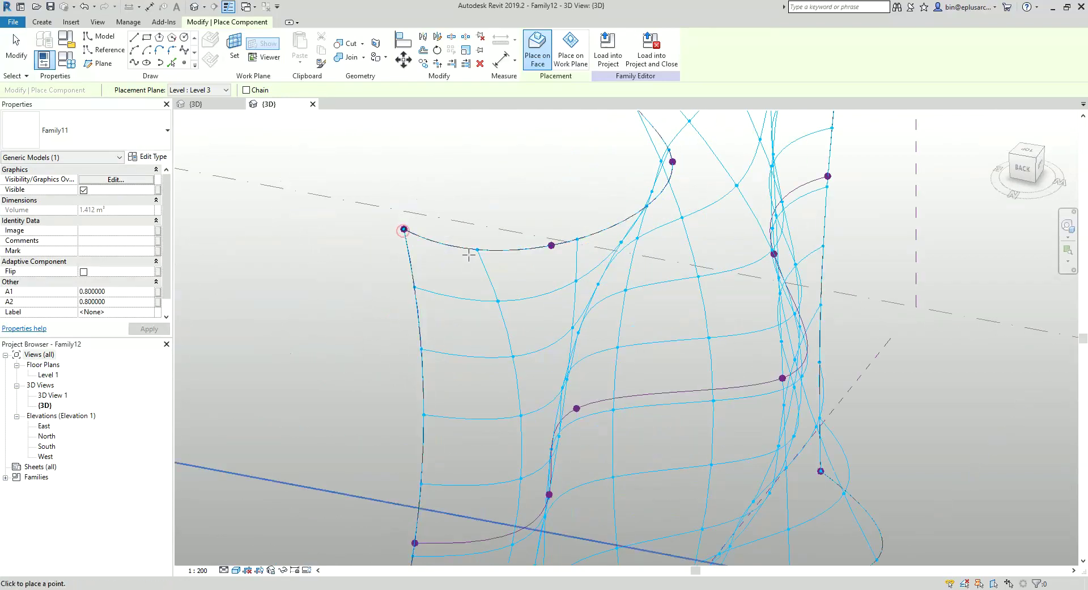
click(499, 301)
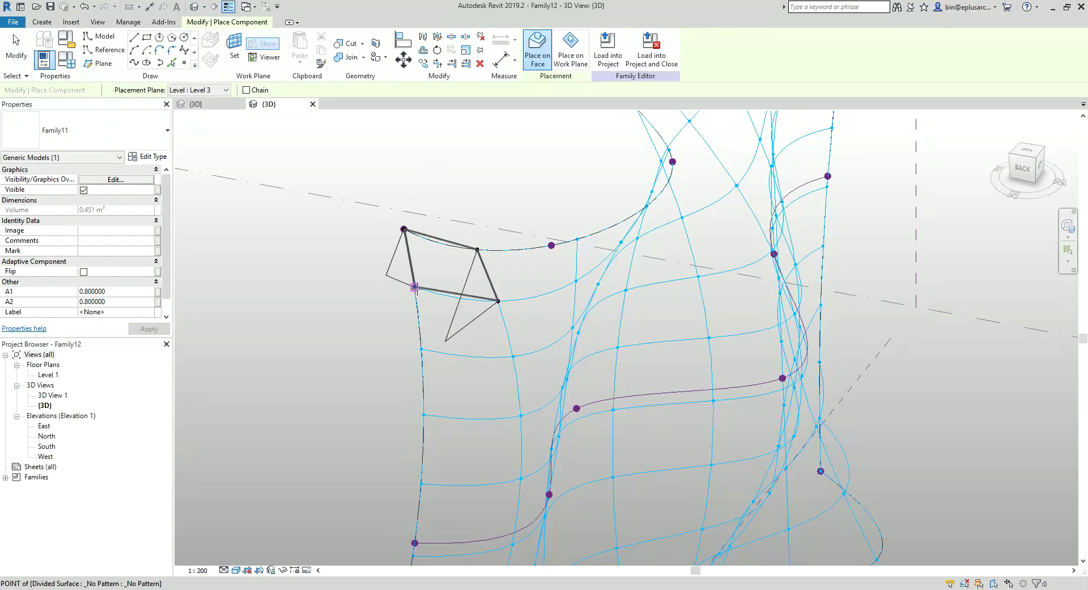
click(414, 287)
key(Escape)
key(Escape)
scroll(462, 334, down, 5)
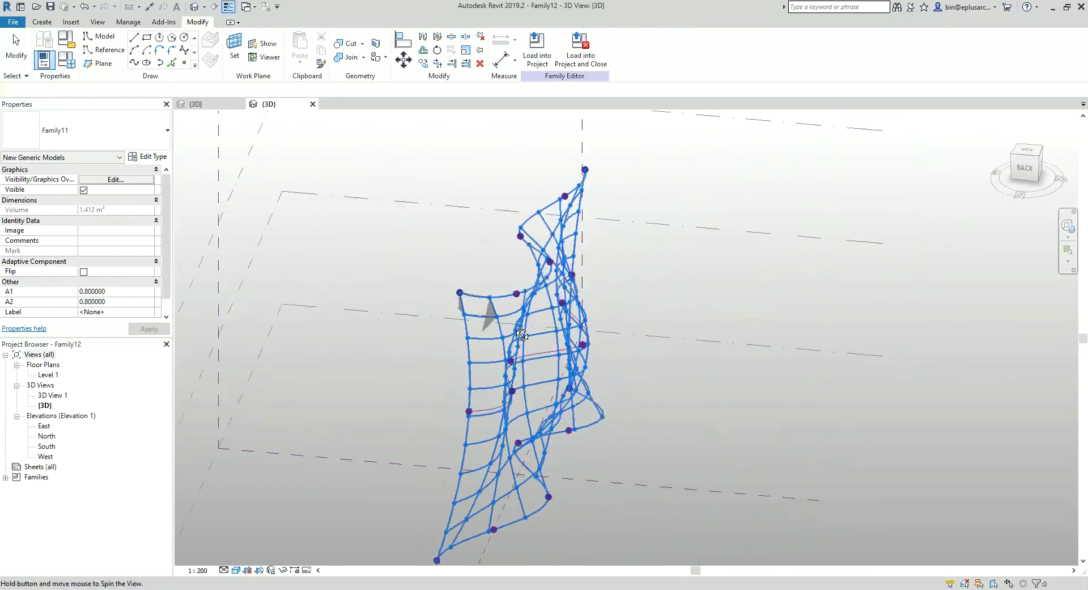
mouse_move(494, 308)
shift+middle_down()
mouse_move(595, 228)
mouse_move(437, 260)
shift+middle_up()
click(433, 272)
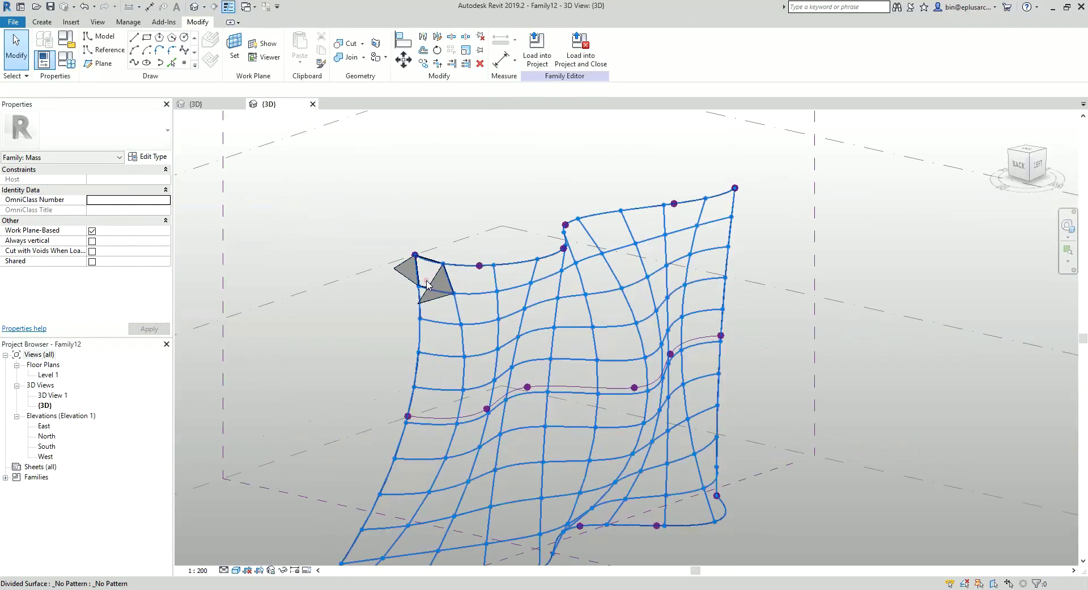
Set the placed panel's A1 and A2 parameters to 1.0 in Properties
click(436, 288)
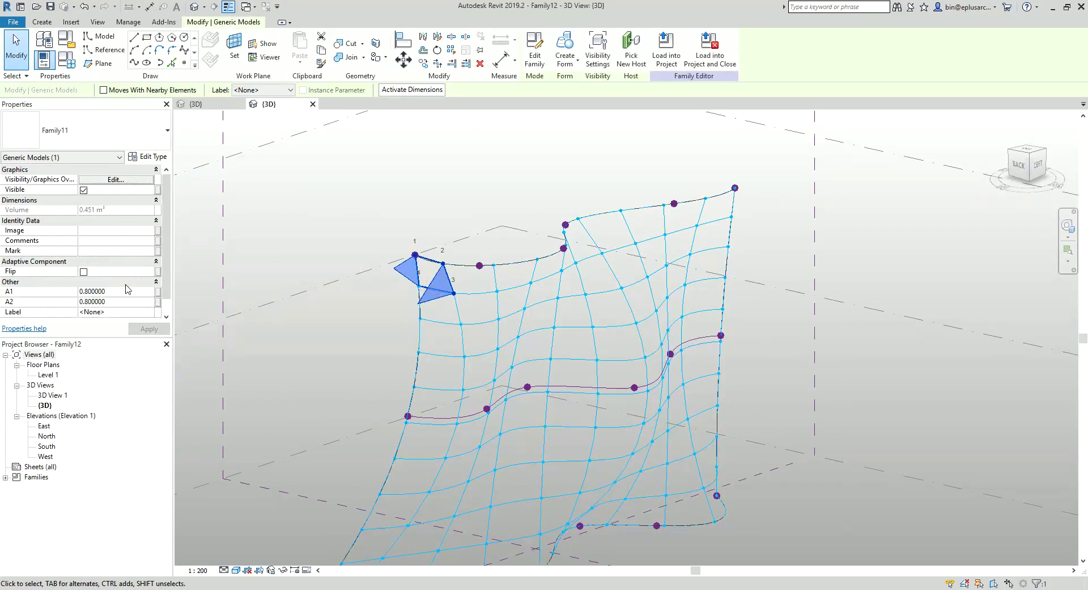
click(126, 291)
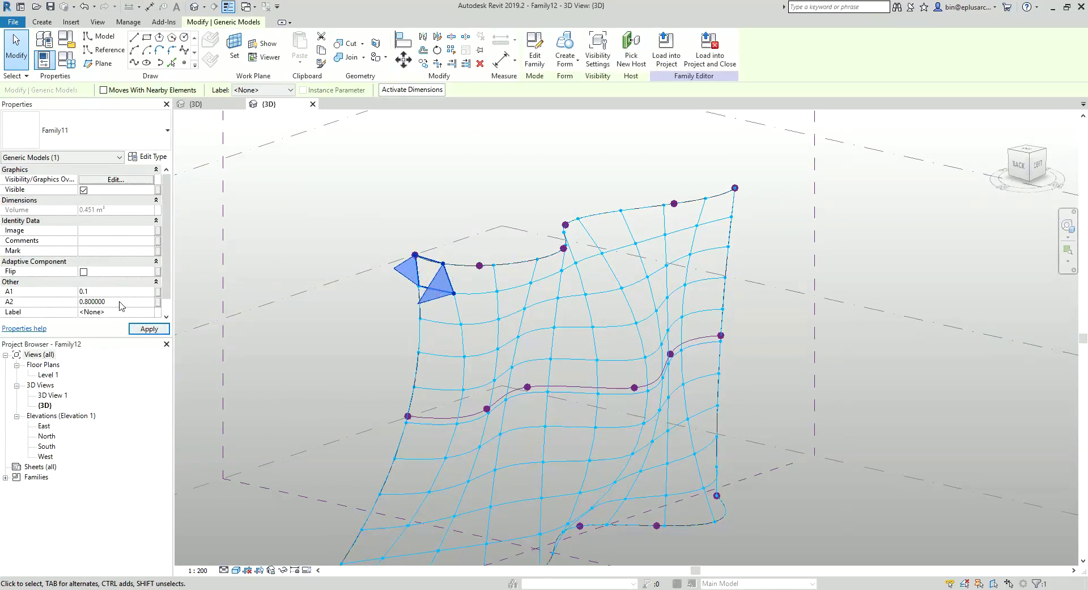
click(143, 327)
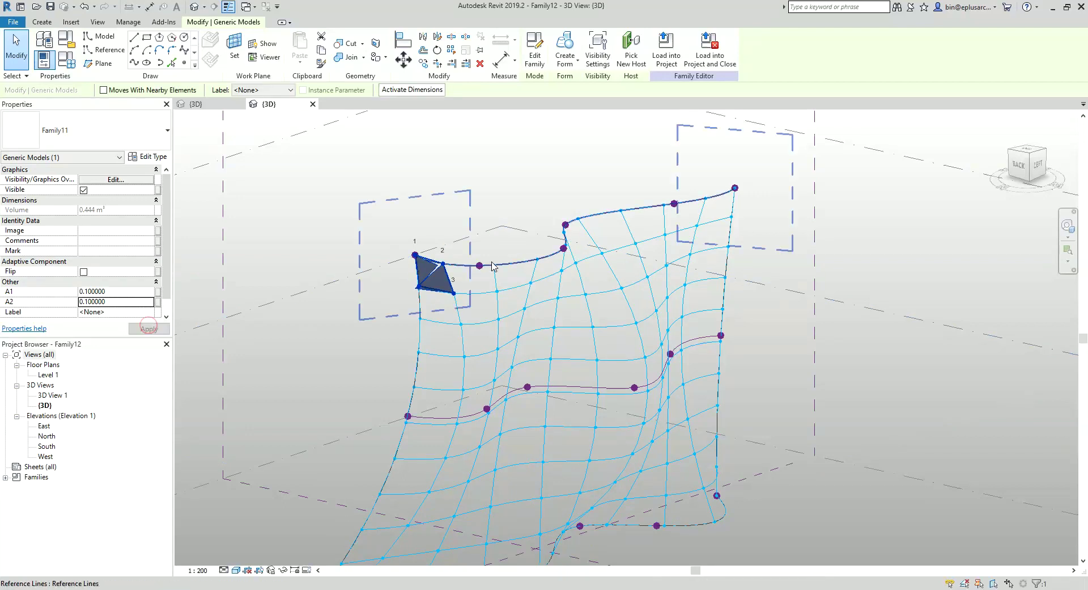
key(Escape)
shift+middle_drag(587, 269, 513, 302)
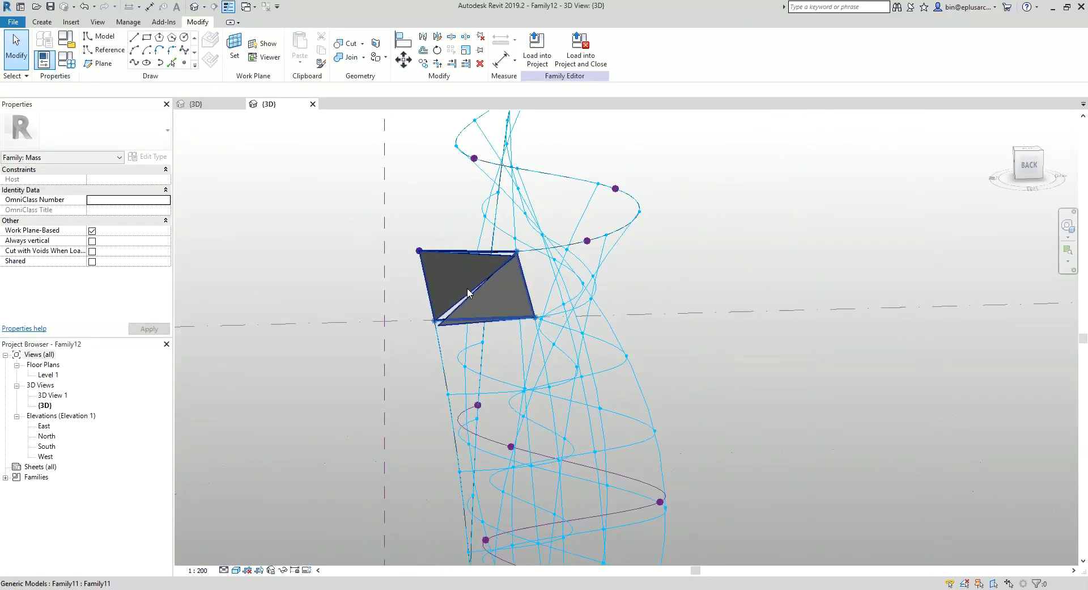
click(467, 289)
click(119, 296)
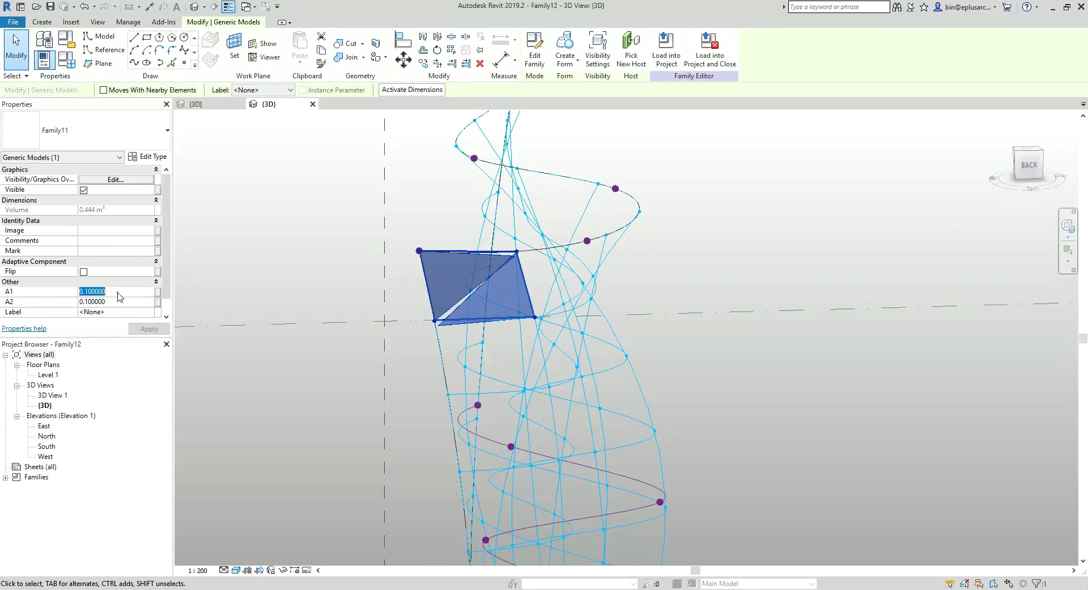
text(0)
key(Return)
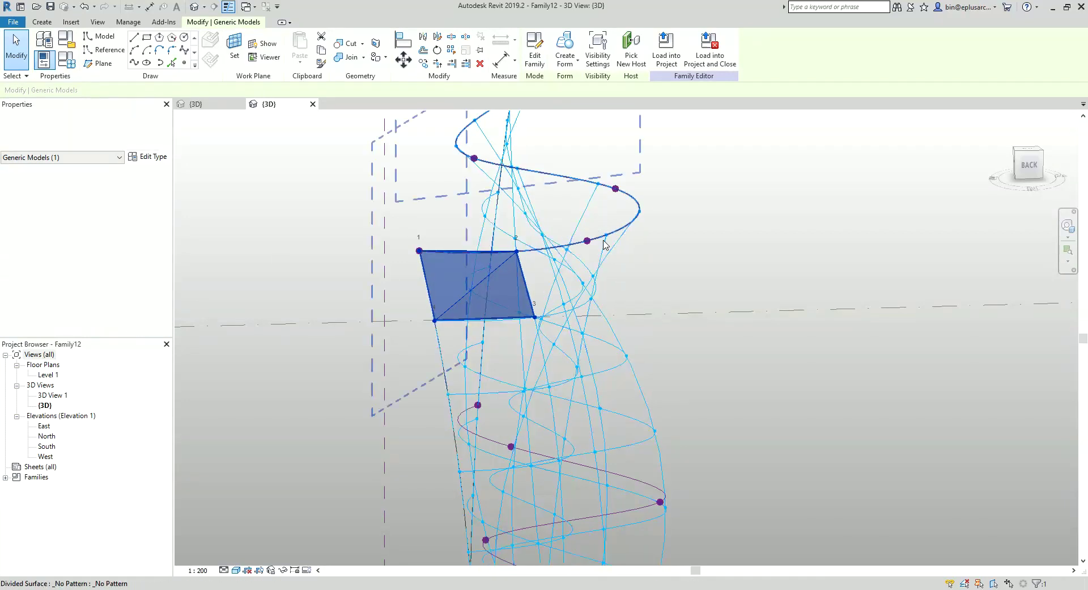
click(123, 291)
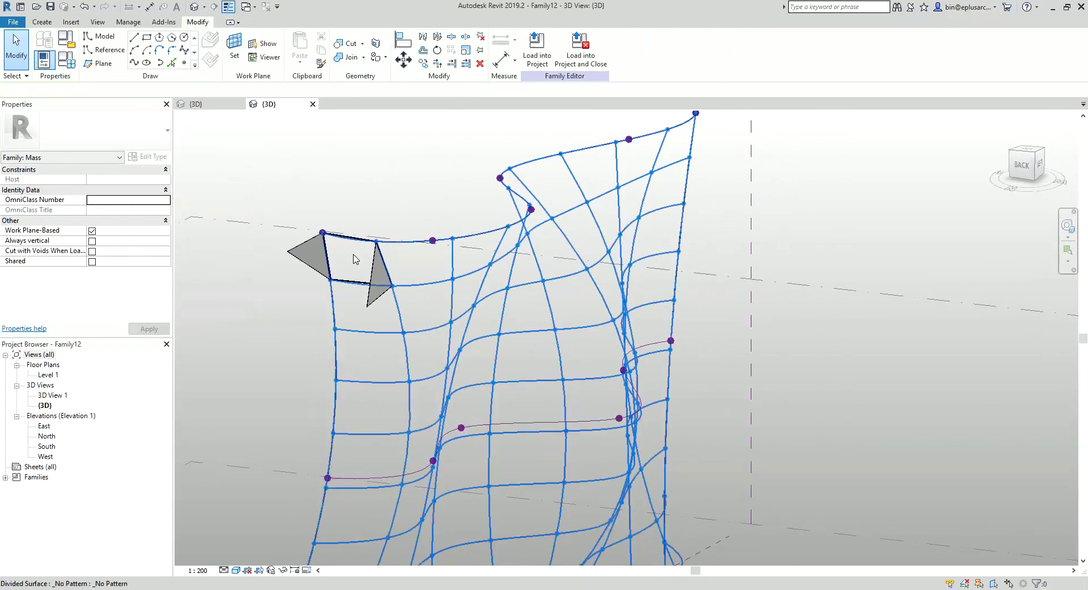
scroll(356, 259, down, 5)
shift+middle_drag(355, 259, 378, 293)
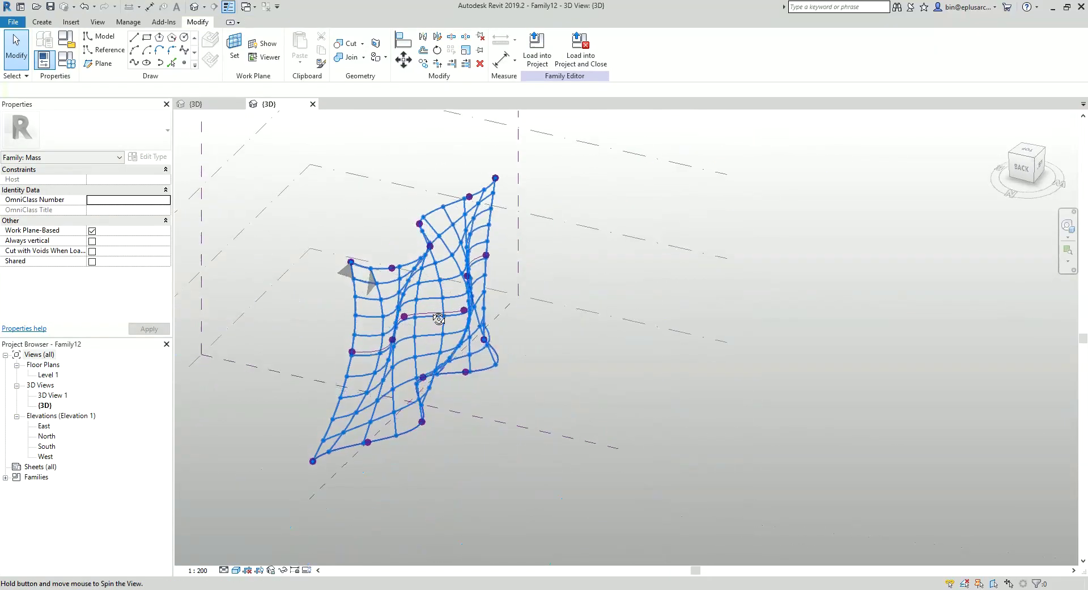
Repeat the Family11 panel across every divided-surface cell, then reselect the surface
click(372, 290)
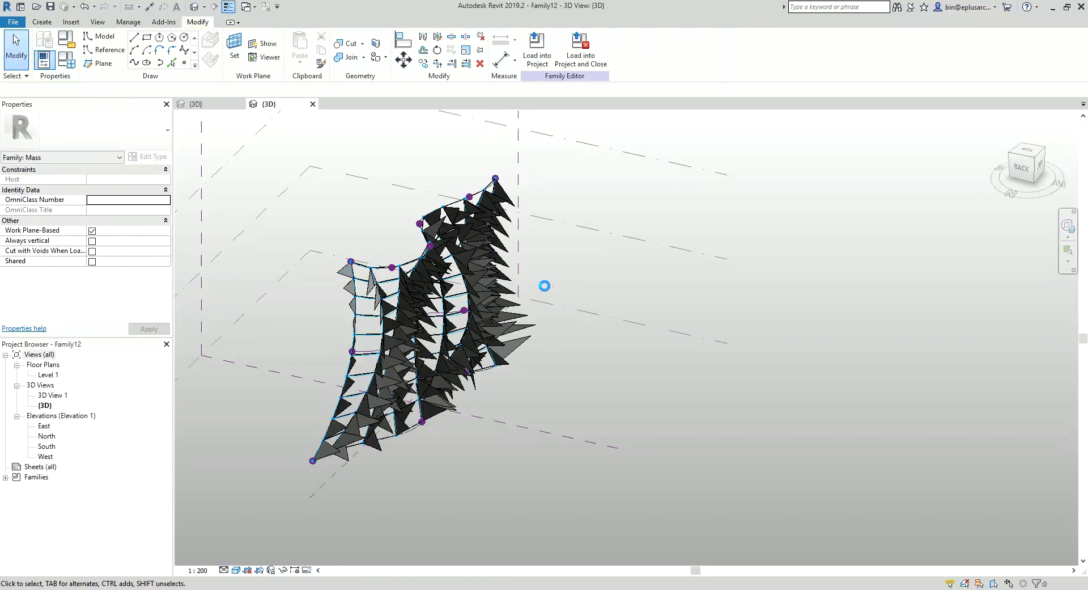
mouse_move(545, 287)
shift+middle_down()
mouse_move(534, 343)
mouse_move(459, 230)
mouse_move(569, 245)
shift+middle_up()
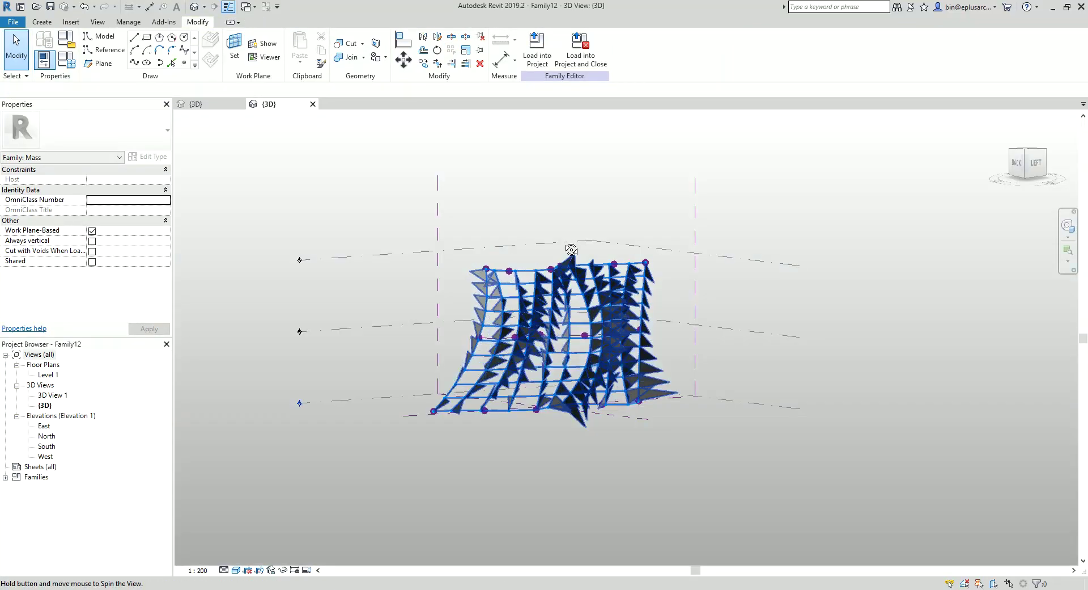
scroll(527, 319, up, 5)
shift+middle_drag(528, 319, 539, 306)
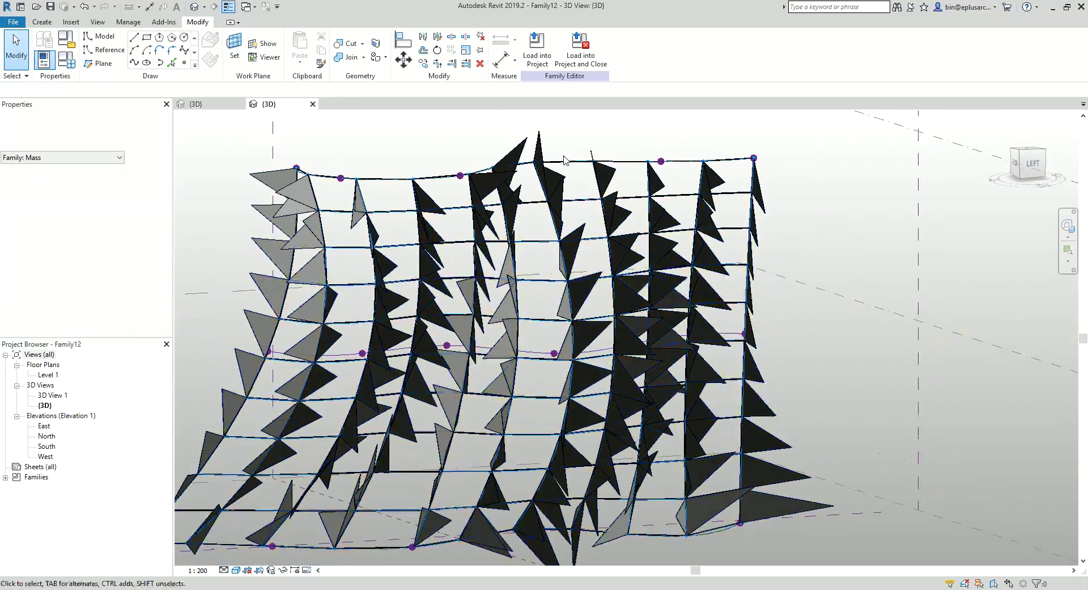
click(579, 166)
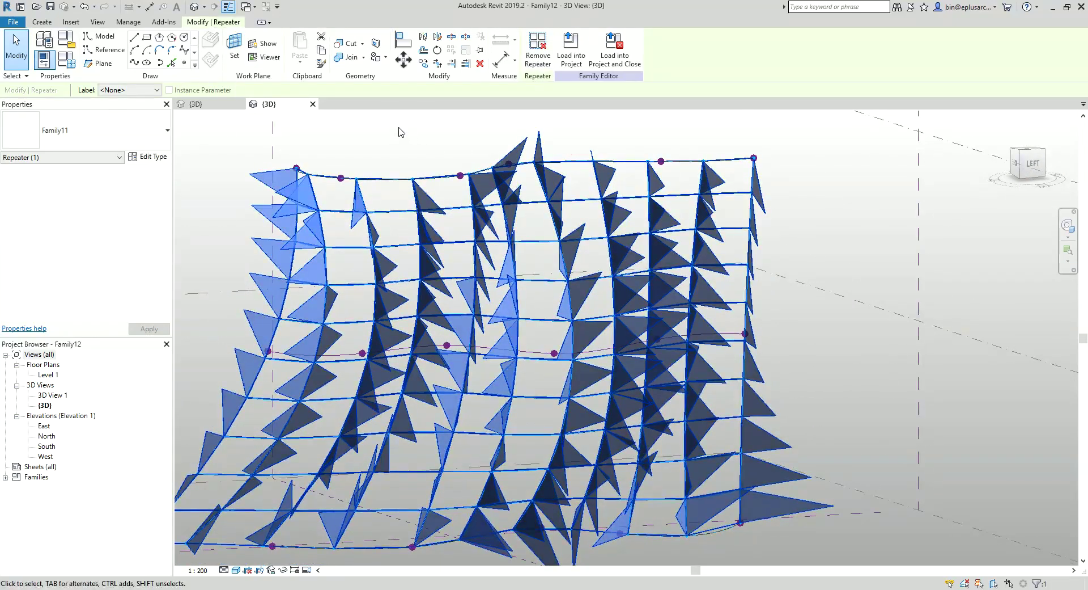
shift+middle_drag(401, 122, 391, 180)
key(Escape)
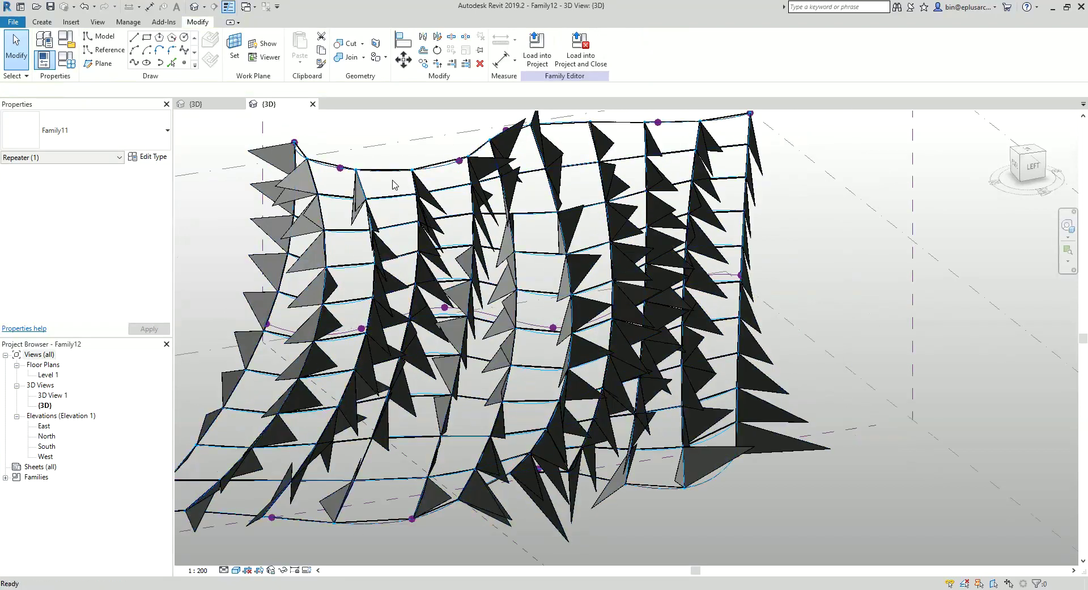
click(390, 176)
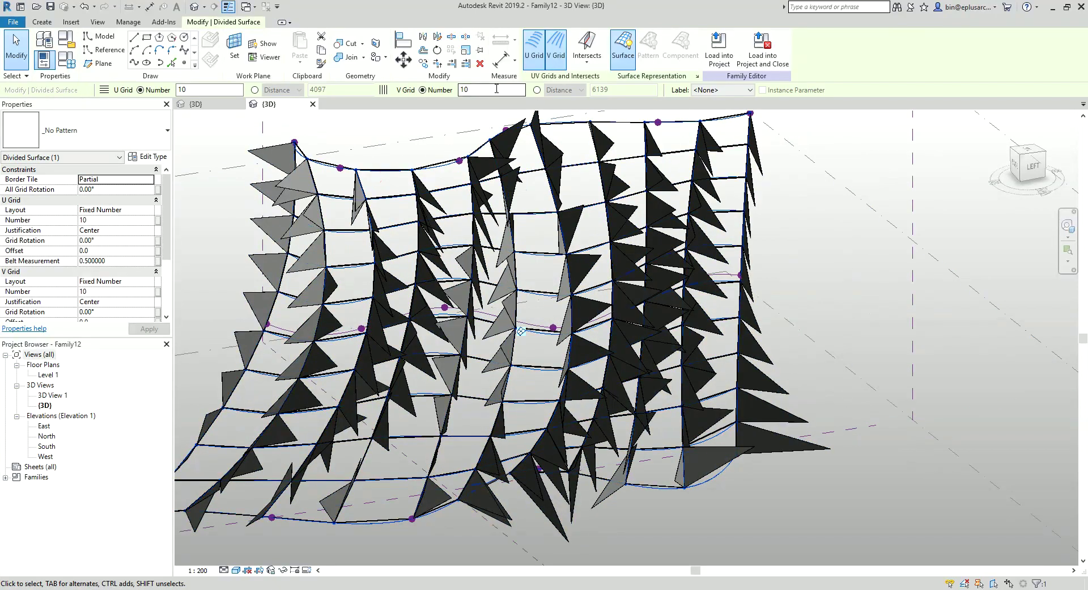
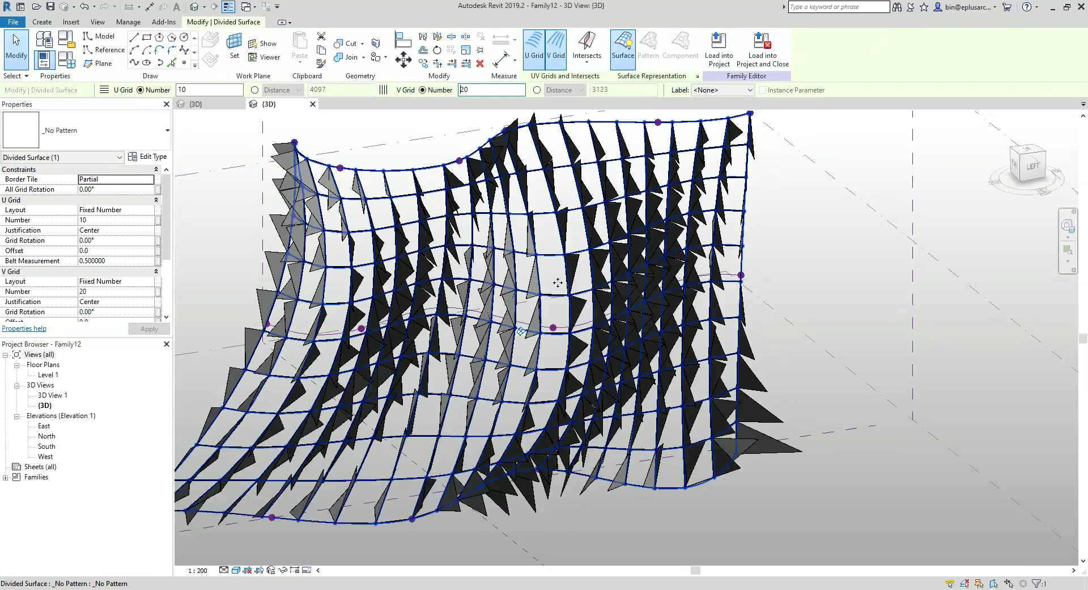
Select all 200 triangular panel instances and set their A1 and A2 to 0.2
mouse_move(612, 289)
shift+middle_down()
mouse_move(803, 256)
mouse_move(567, 238)
shift+middle_up()
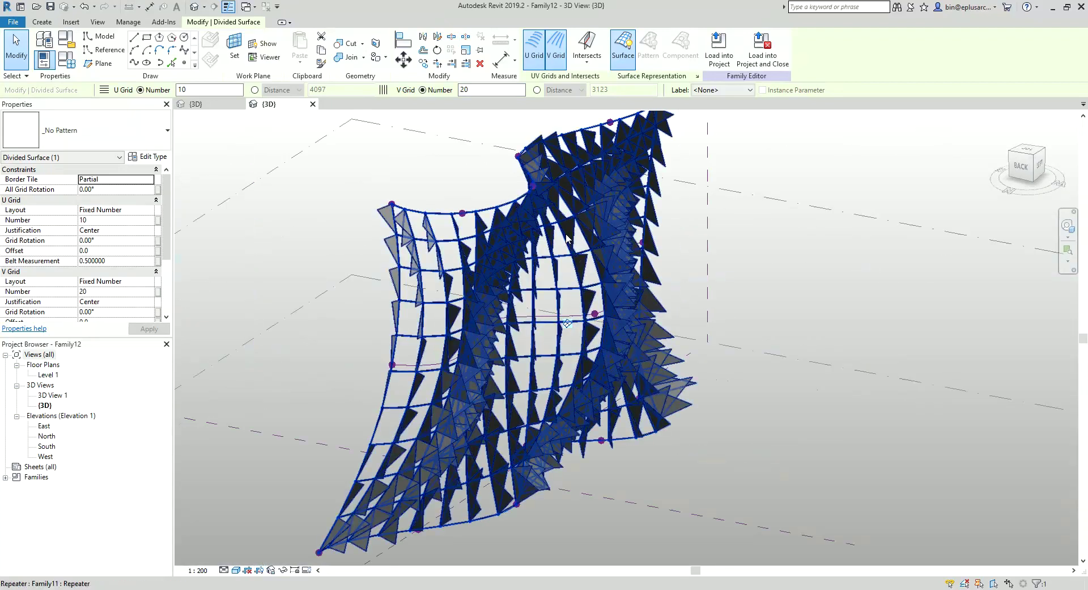
click(567, 238)
shift+middle_drag(524, 254, 565, 242)
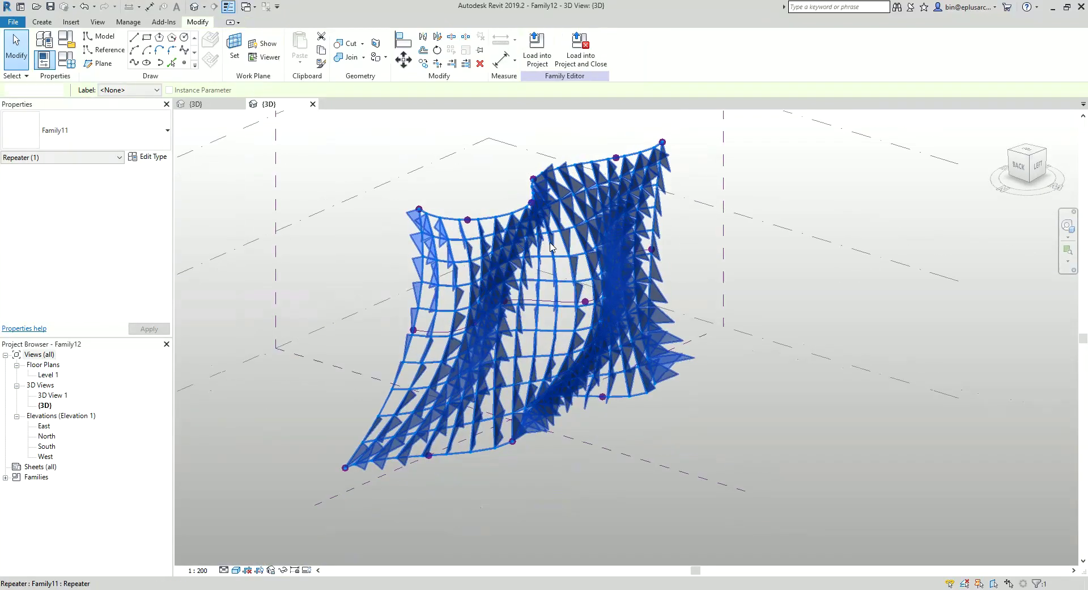
click(566, 243)
key(s)
key(a)
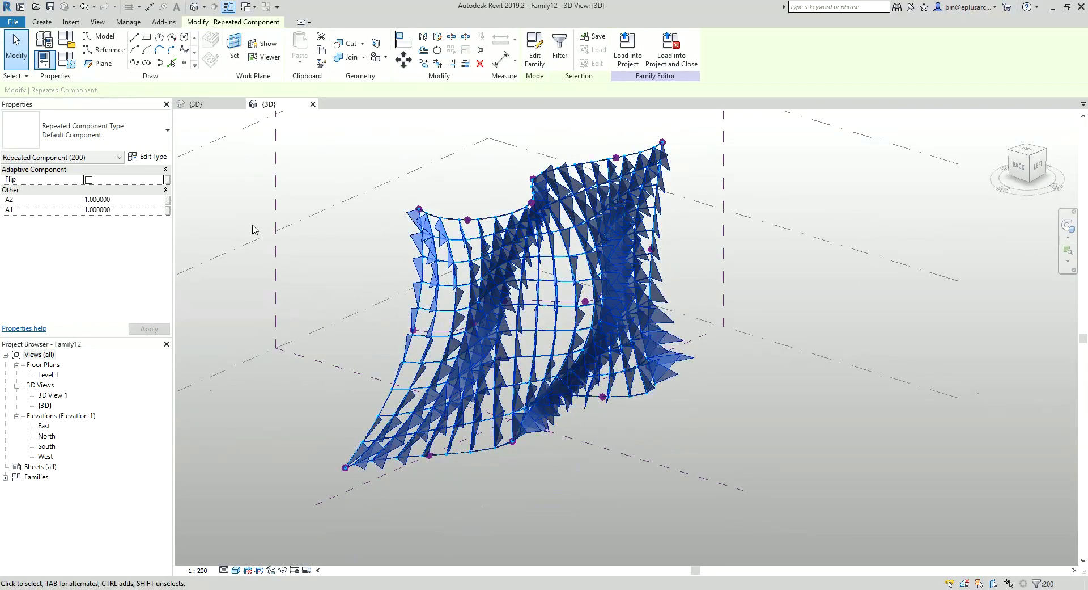
click(147, 199)
text(0.2)
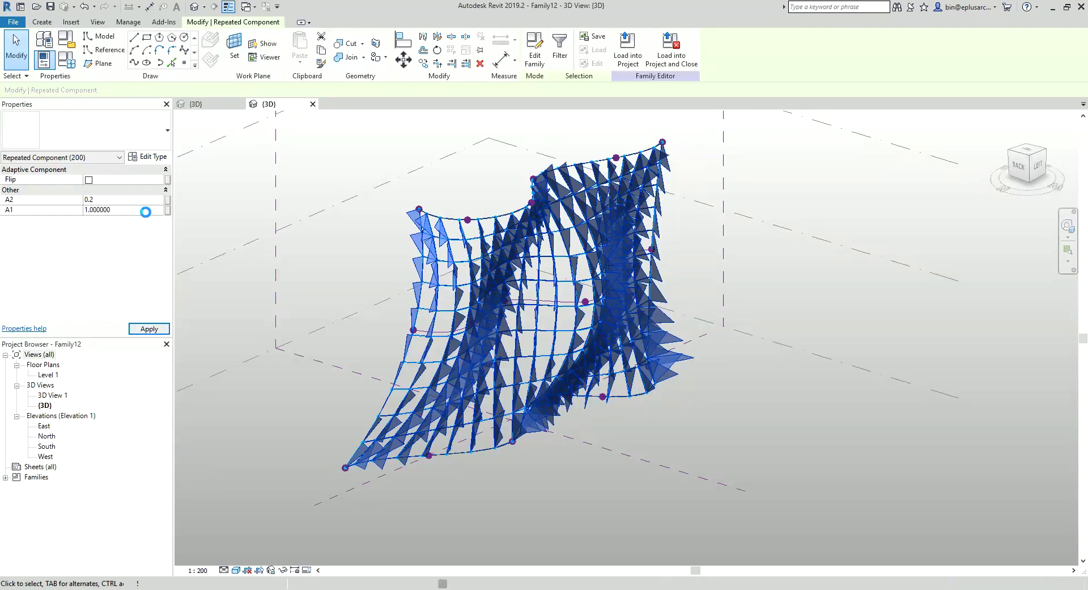
text(0.2)
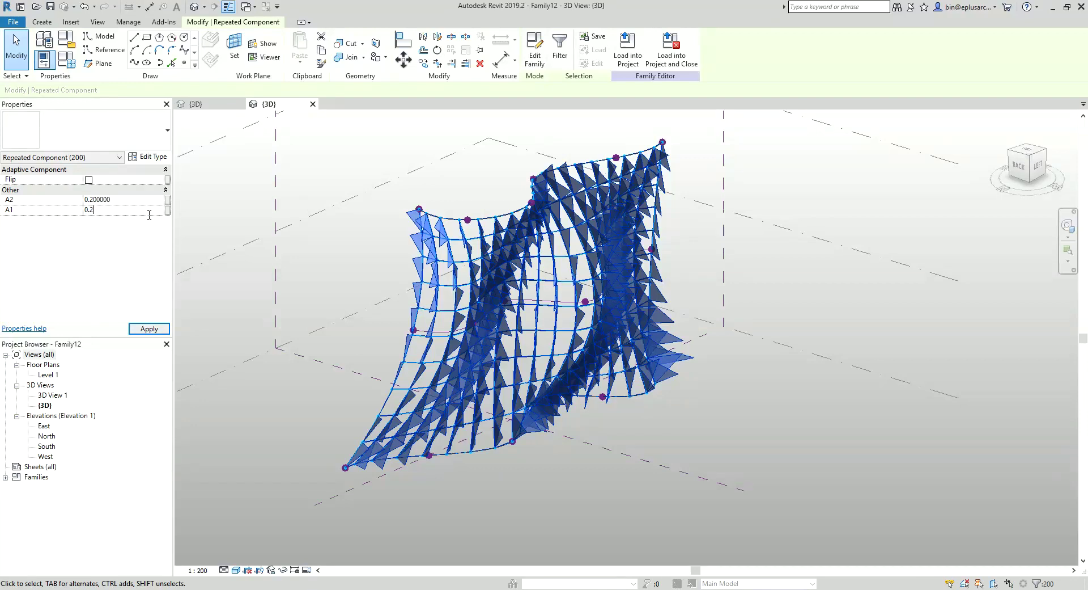
click(159, 327)
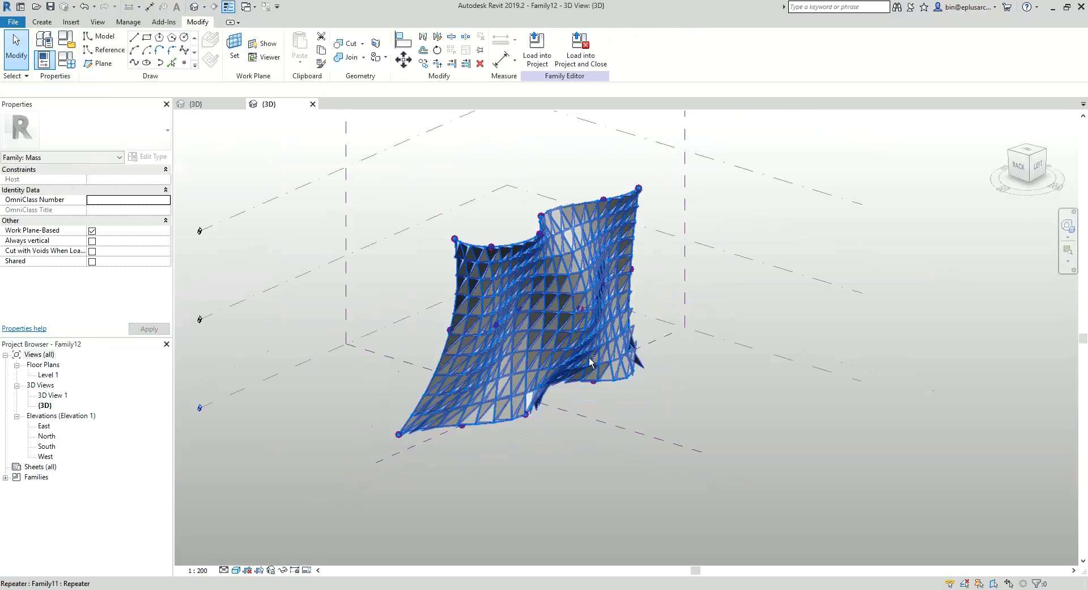
Set the panel repeater type's Material to Glass in its type properties
shift+middle_drag(589, 363, 449, 359)
scroll(561, 360, up, 5)
mouse_move(561, 360)
shift+middle_down()
mouse_move(470, 209)
mouse_move(712, 311)
shift+middle_up()
scroll(712, 311, down, 3)
shift+middle_drag(624, 317, 553, 358)
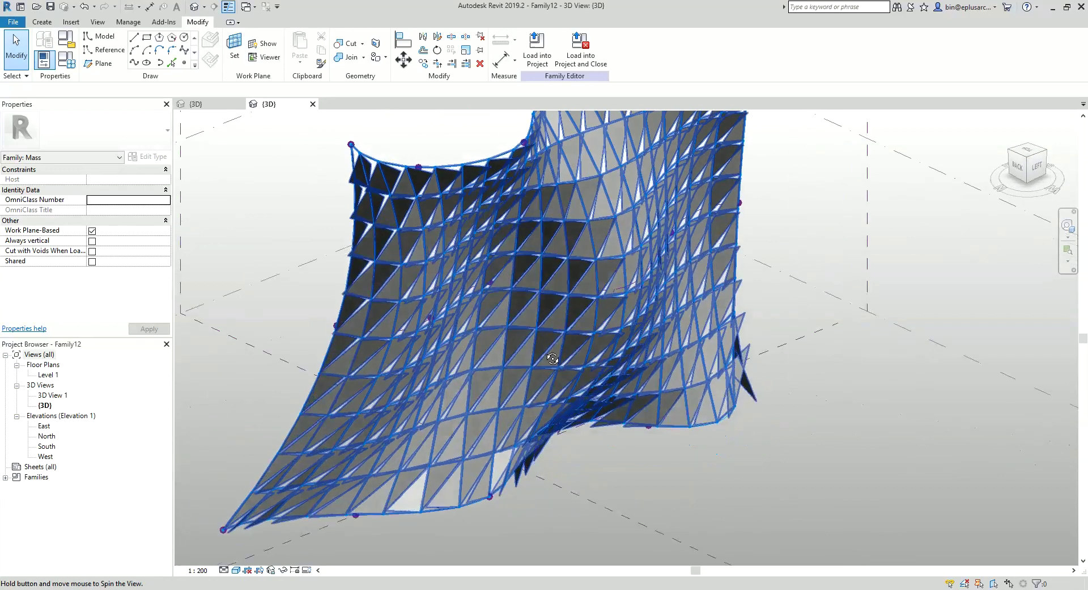
scroll(553, 359, down, 3)
click(578, 292)
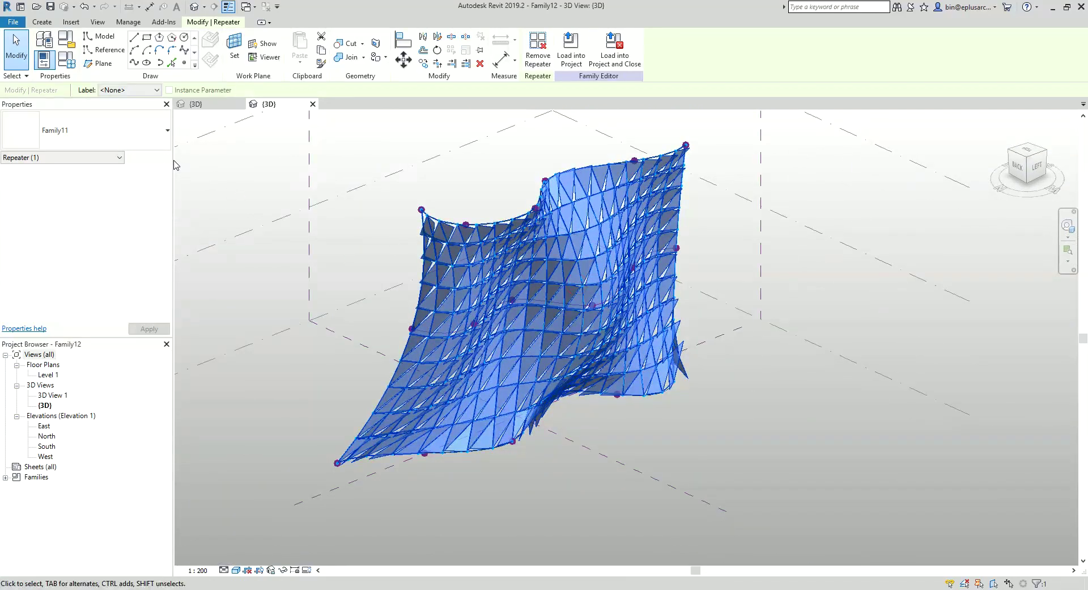
click(148, 157)
click(299, 203)
text(gl)
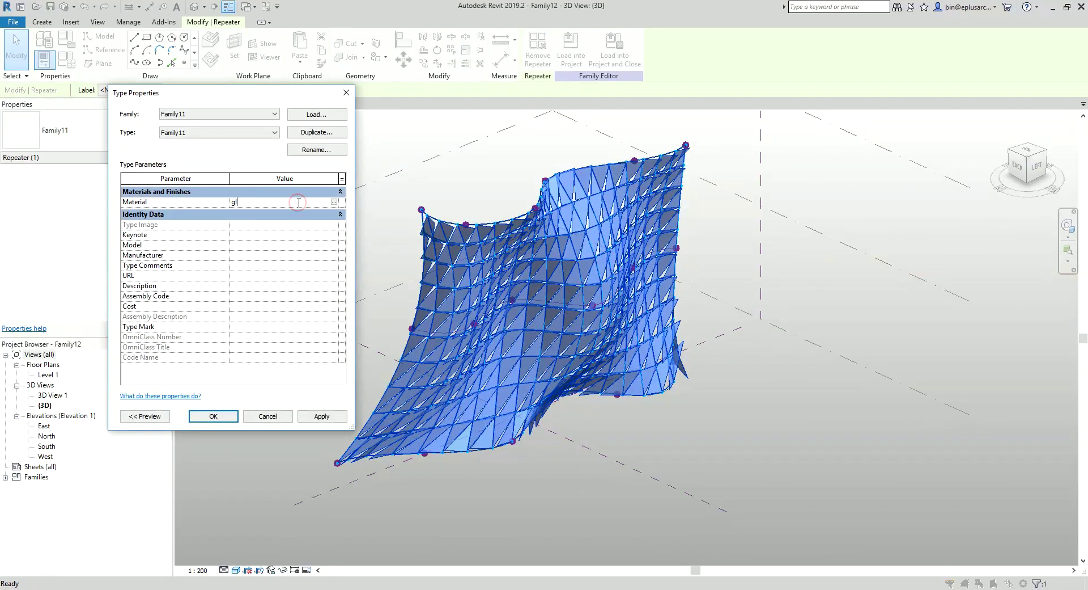
text(ass)
click(213, 415)
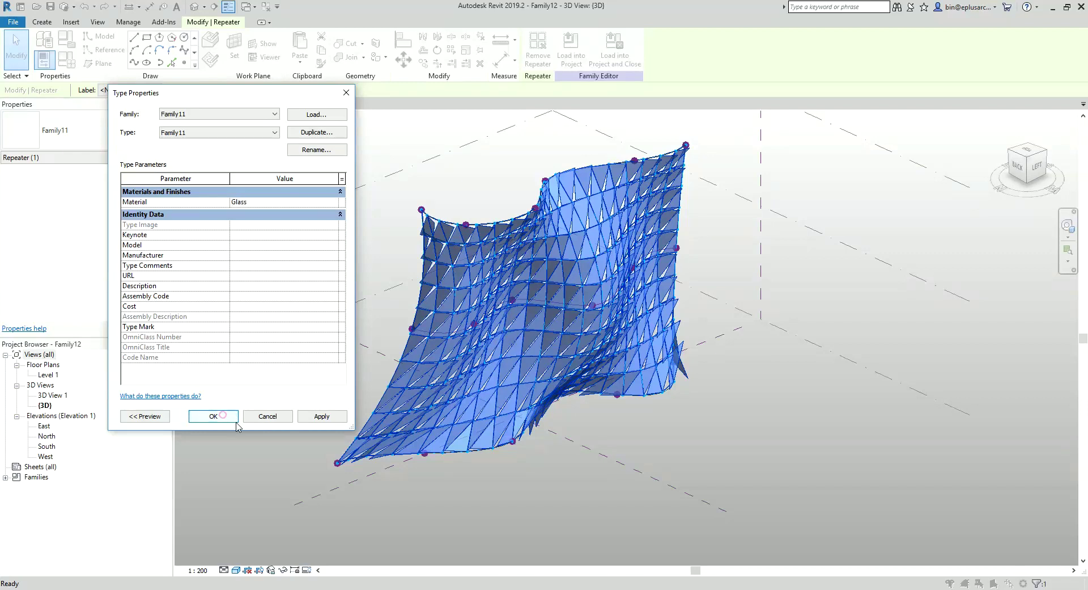
click(532, 478)
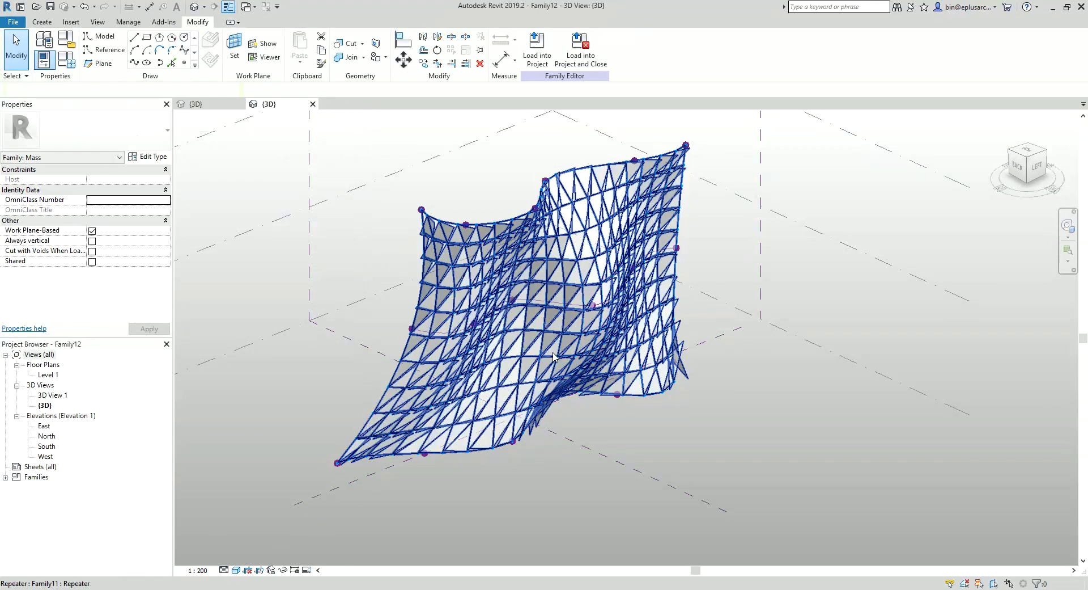
scroll(598, 357, up, 3)
shift+middle_drag(598, 358, 330, 548)
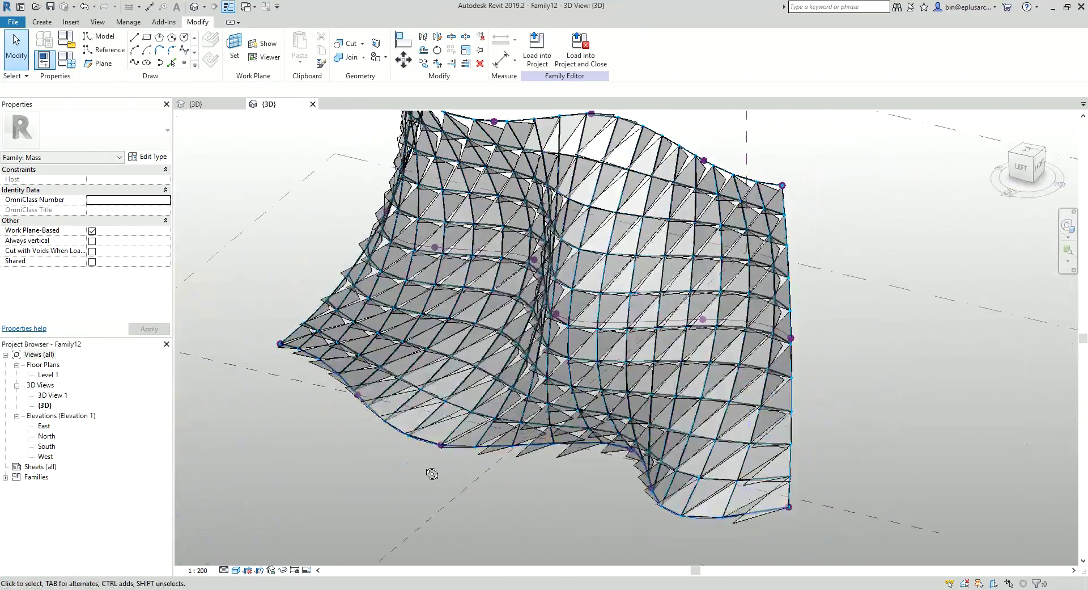
mouse_move(261, 573)
shift+middle_down()
mouse_move(727, 406)
mouse_move(630, 382)
mouse_move(640, 382)
shift+middle_up()
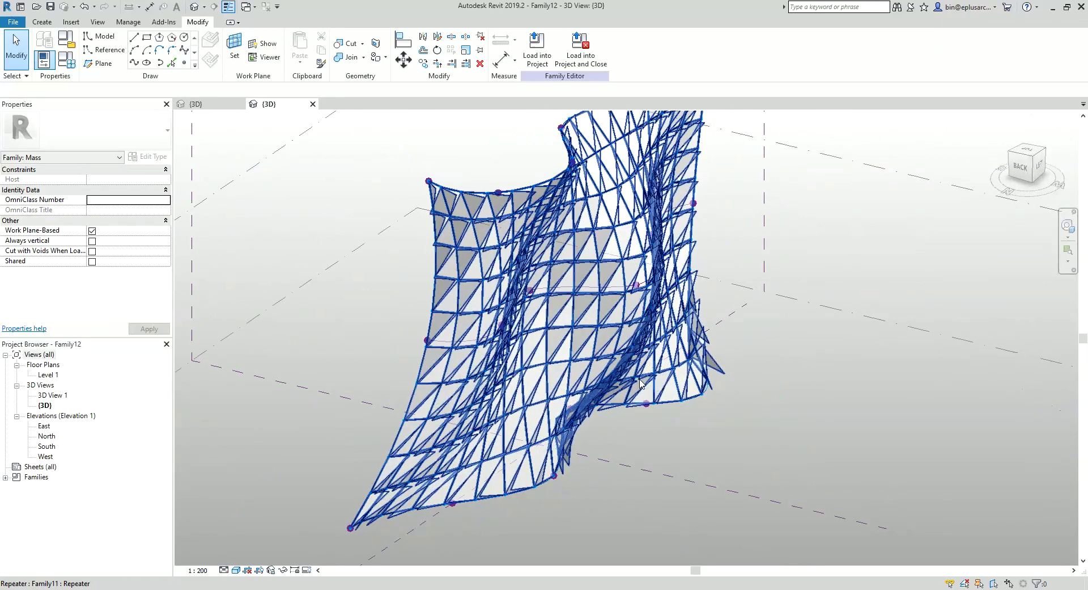
scroll(490, 499, up, 3)
scroll(495, 487, up, 3)
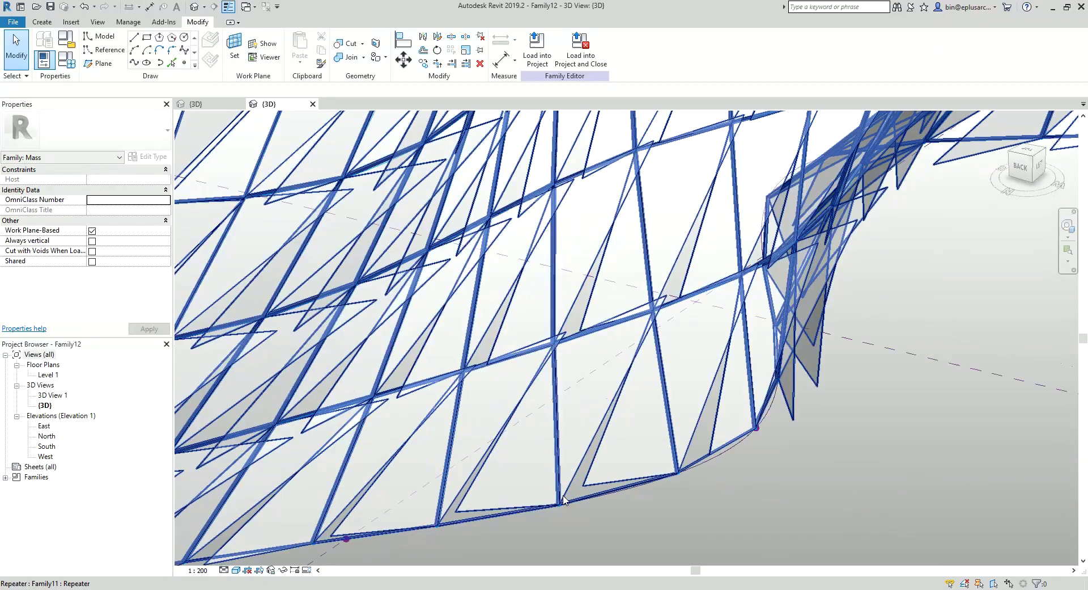
scroll(563, 499, up, 3)
scroll(661, 443, up, 2)
scroll(649, 442, up, 1)
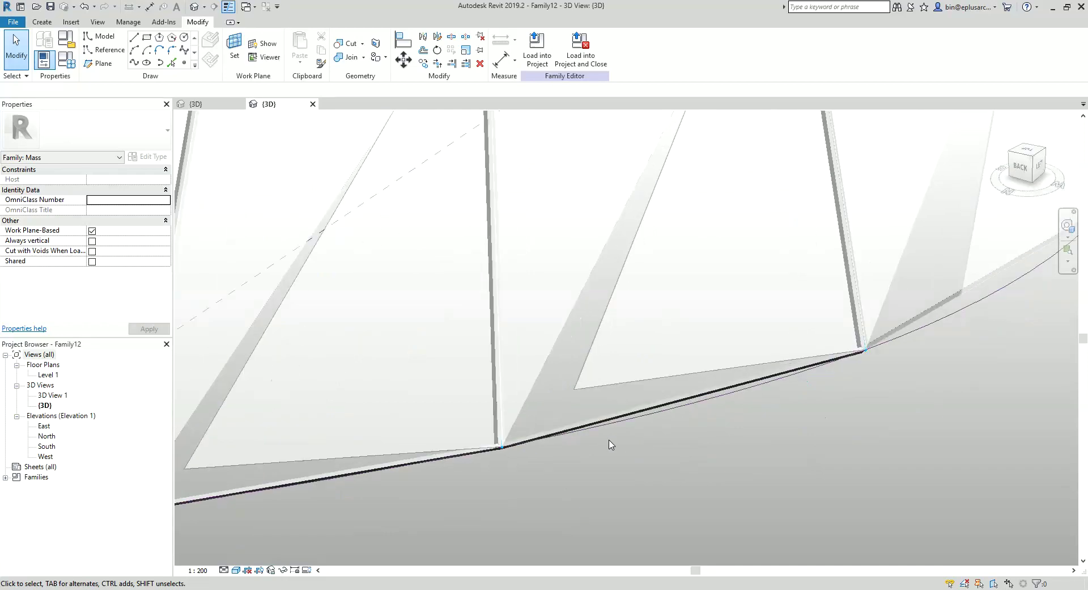
scroll(644, 423, down, 2)
scroll(644, 402, down, 2)
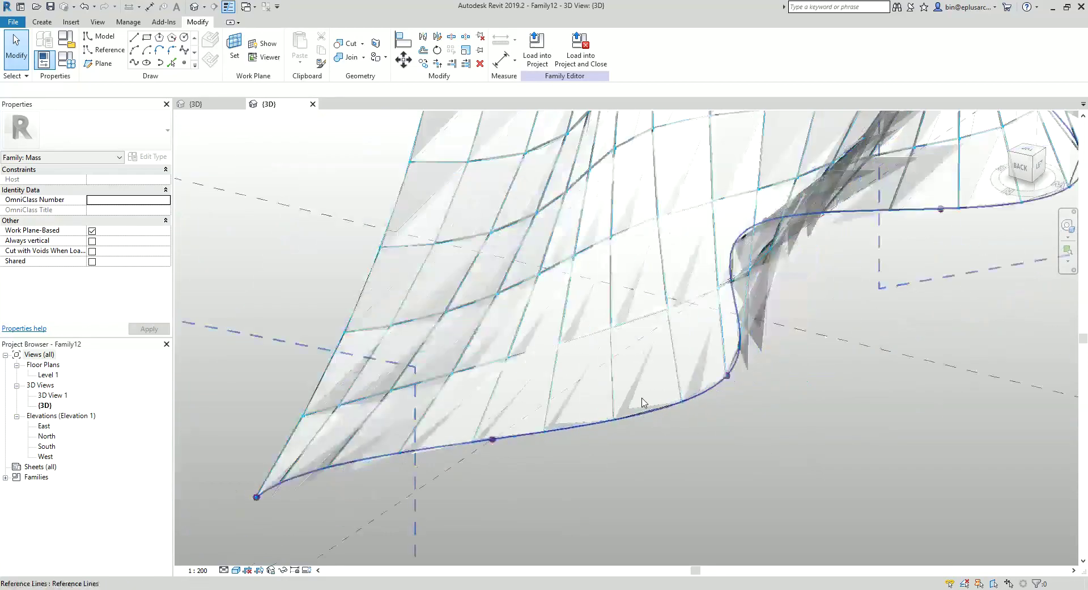
scroll(643, 402, down, 2)
scroll(644, 402, up, 2)
mouse_move(651, 363)
middle_down()
mouse_move(607, 428)
mouse_move(567, 368)
middle_up()
scroll(524, 309, down, 2)
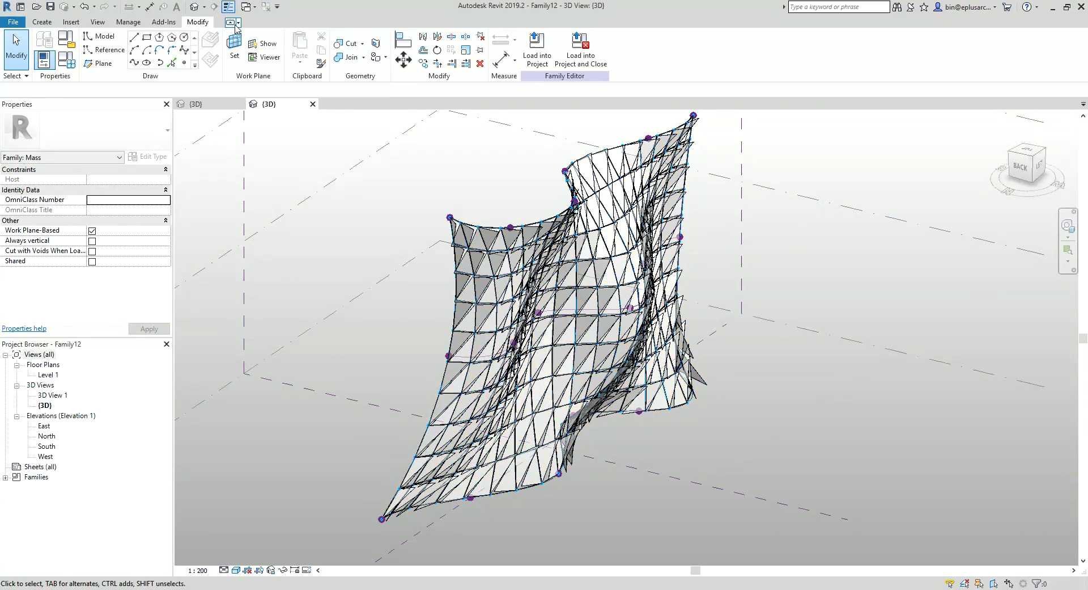
Launch Dynamo from the Manage tab and start a new graph
click(142, 22)
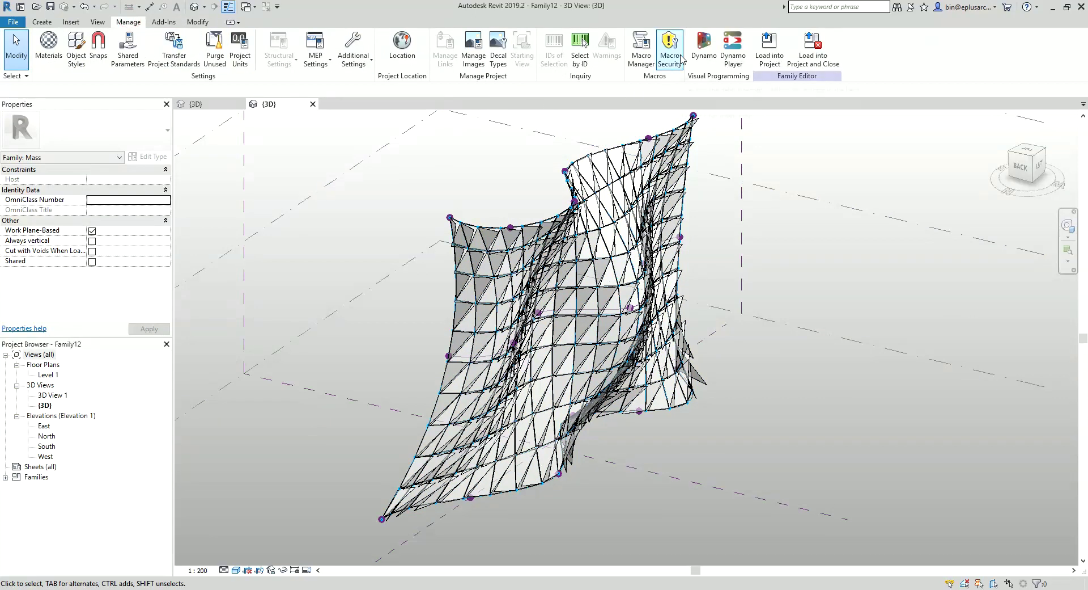
click(704, 48)
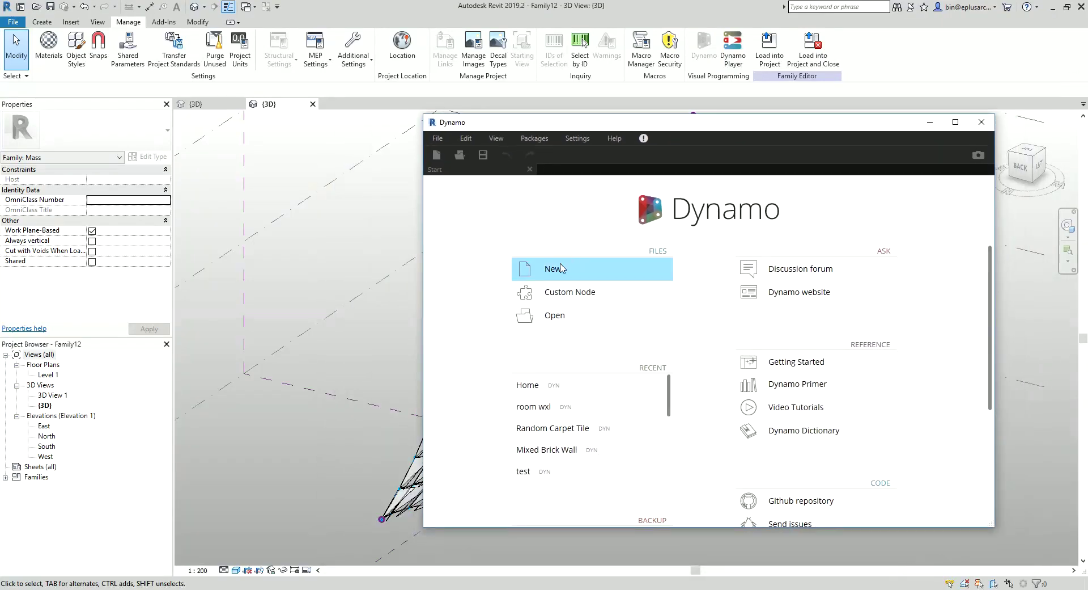
click(590, 267)
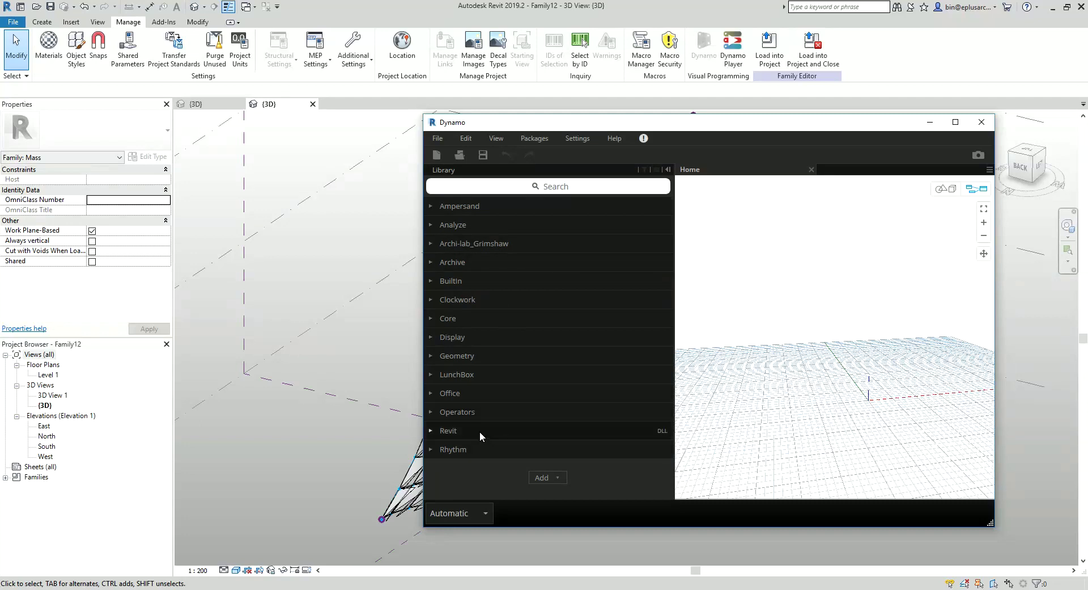
Add a Family Types node set to Family11:Family11 and switch the run mode to Manual
click(454, 431)
scroll(473, 451, down, 1)
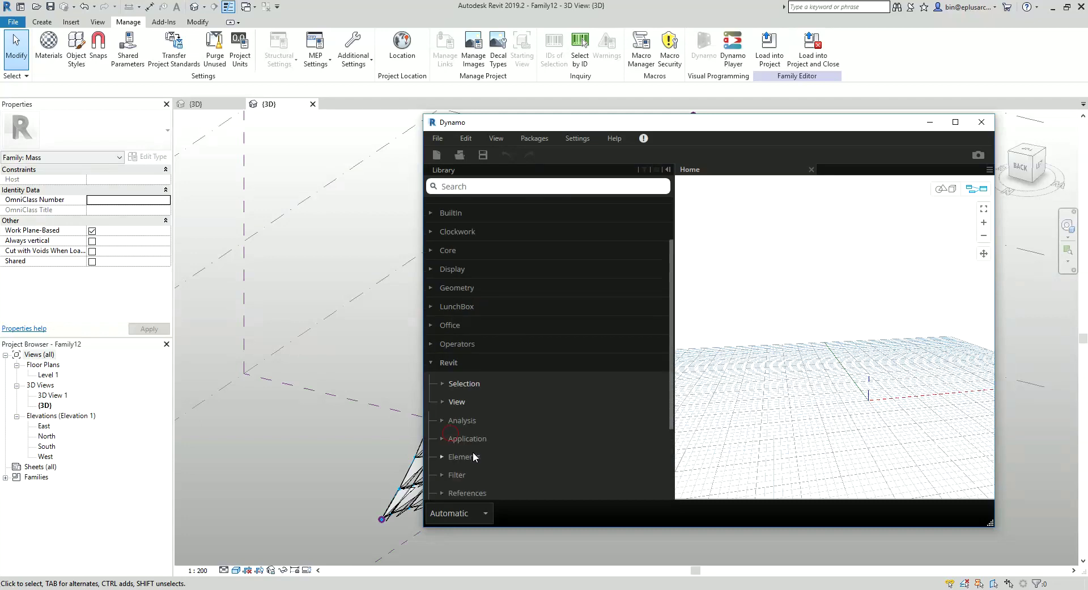
click(479, 385)
scroll(479, 394, down, 4)
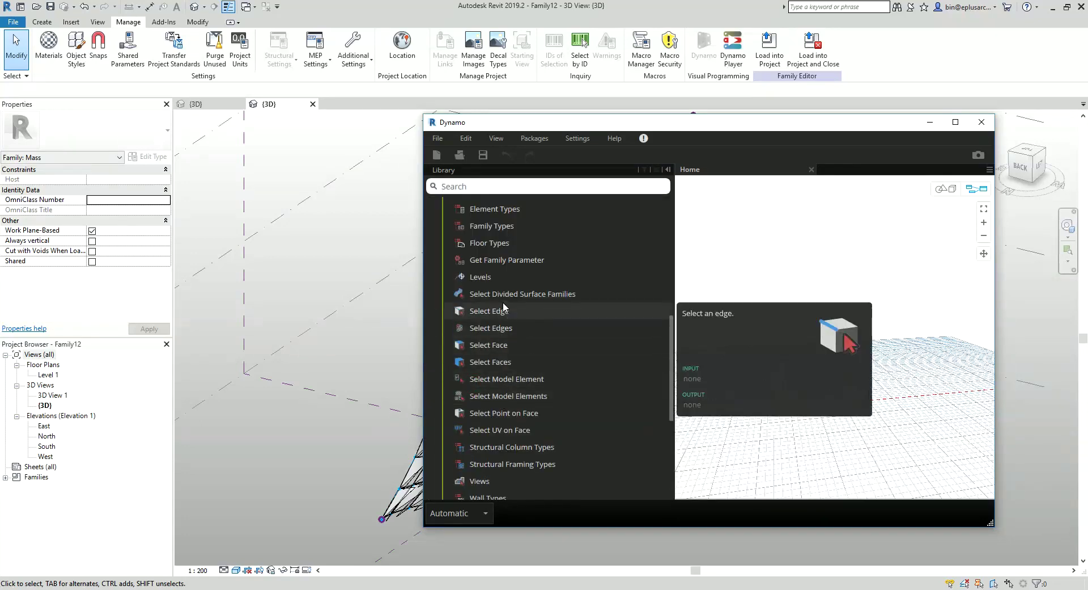
scroll(510, 329, up, 3)
scroll(515, 306, up, 1)
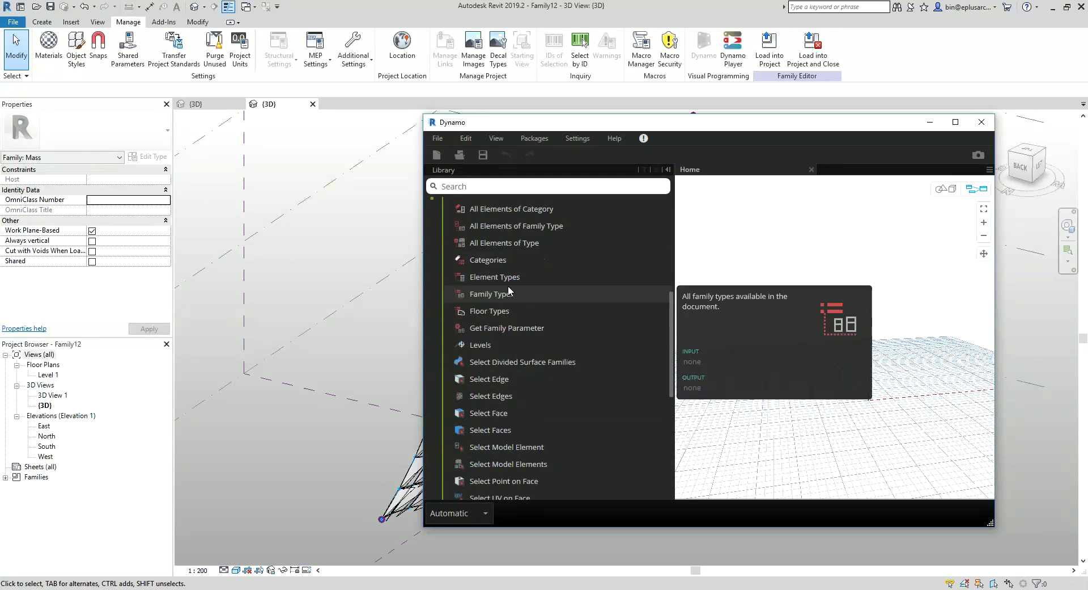
click(494, 294)
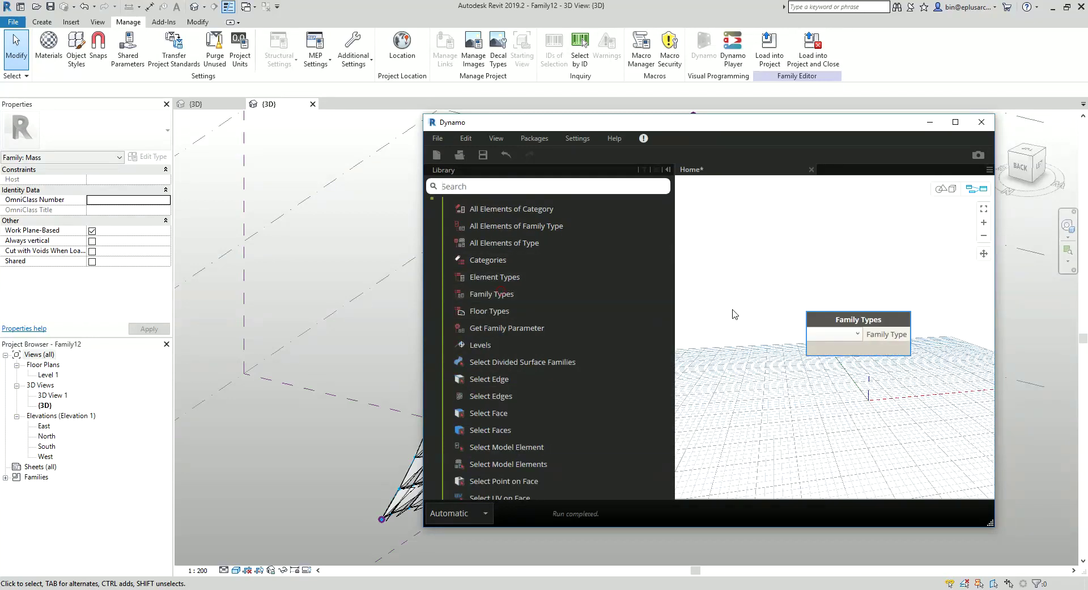
click(856, 334)
click(836, 347)
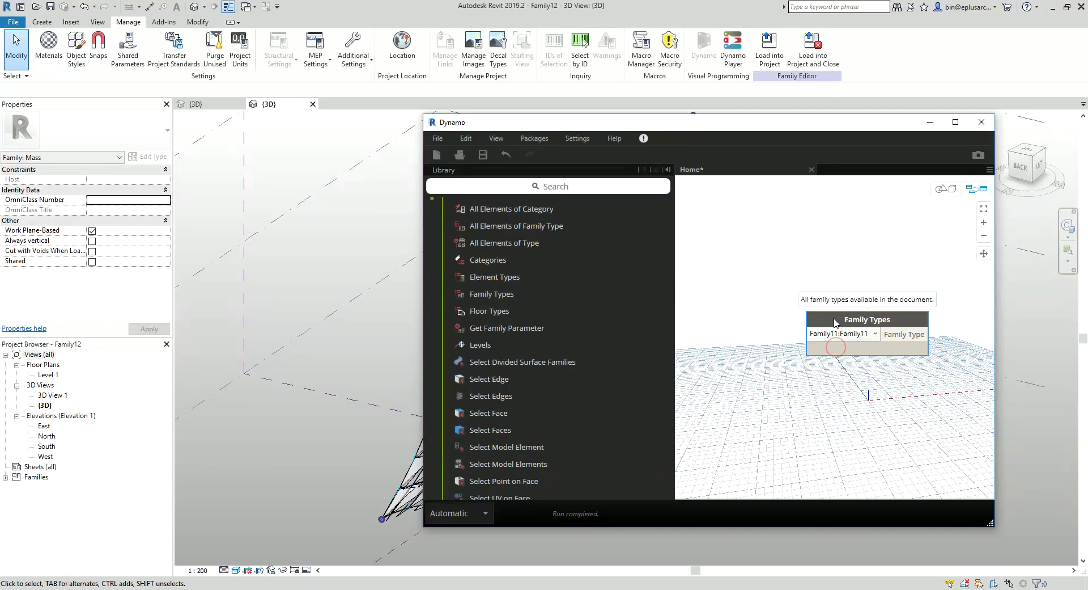
drag(836, 322, 732, 263)
click(481, 512)
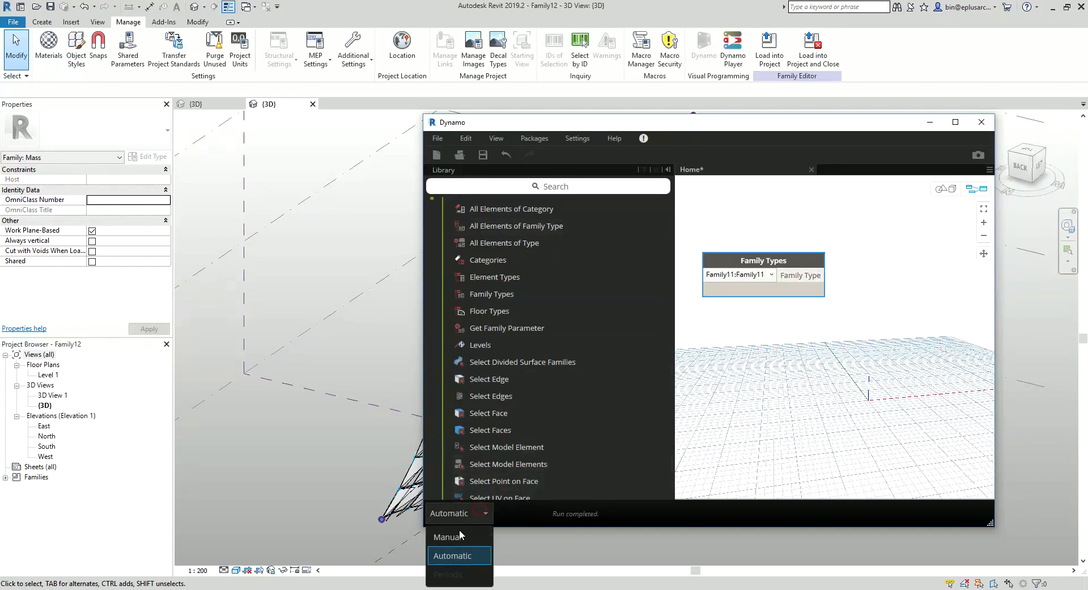
click(460, 536)
Add an All Elements of Family Type node fed by the Family Types node
click(513, 225)
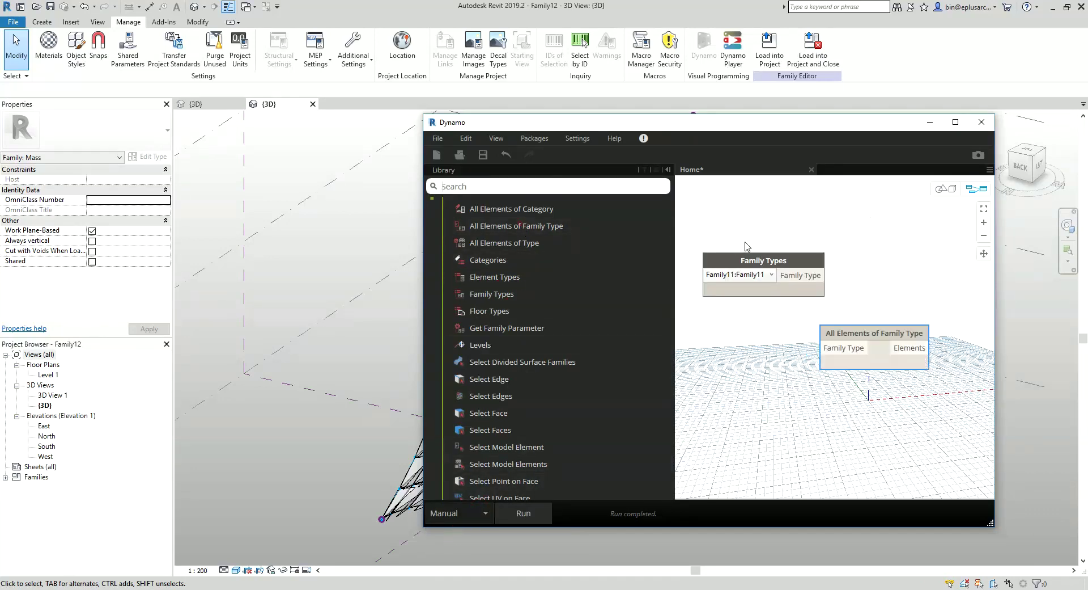
drag(874, 346, 896, 284)
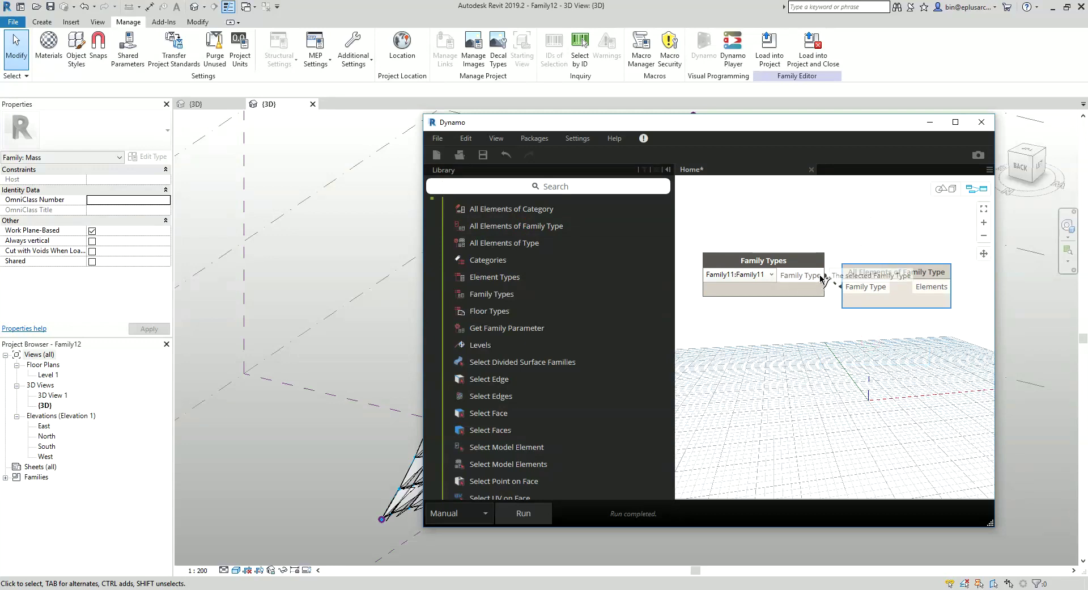
mouse_move(822, 278)
mouse_down()
mouse_move(843, 286)
mouse_move(900, 254)
mouse_up()
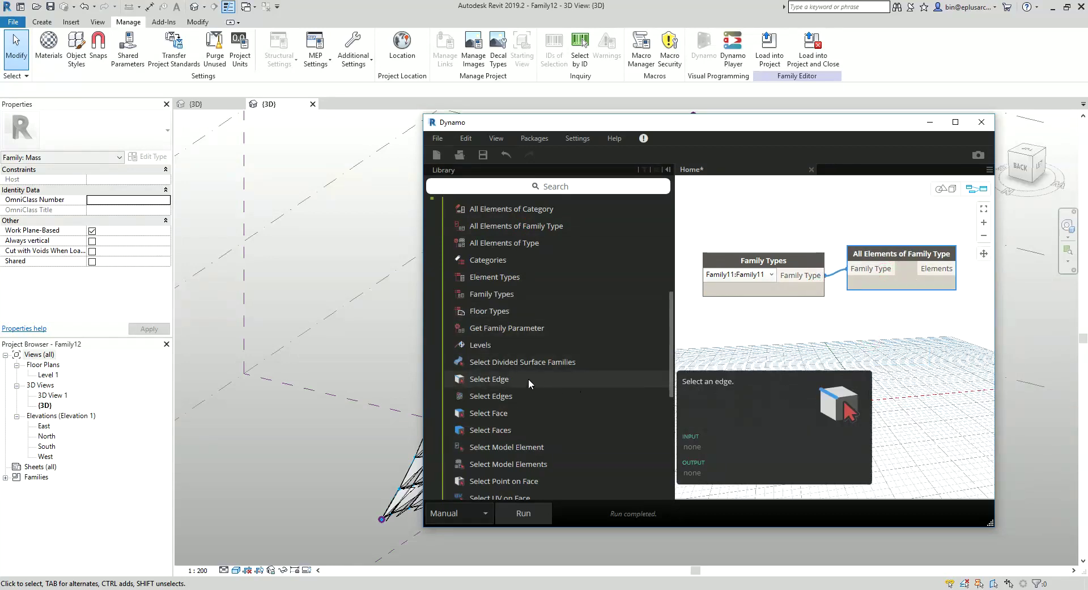
Add an Element.SetParameterByName node from Revit > Elements > Element in the library
scroll(521, 349, up, 10)
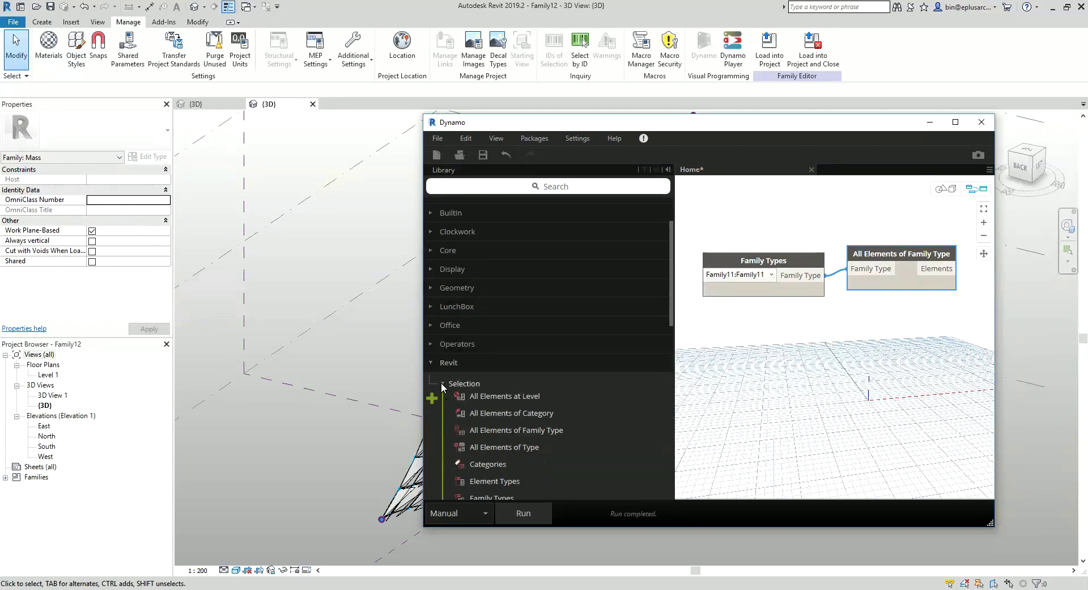
click(442, 383)
click(438, 363)
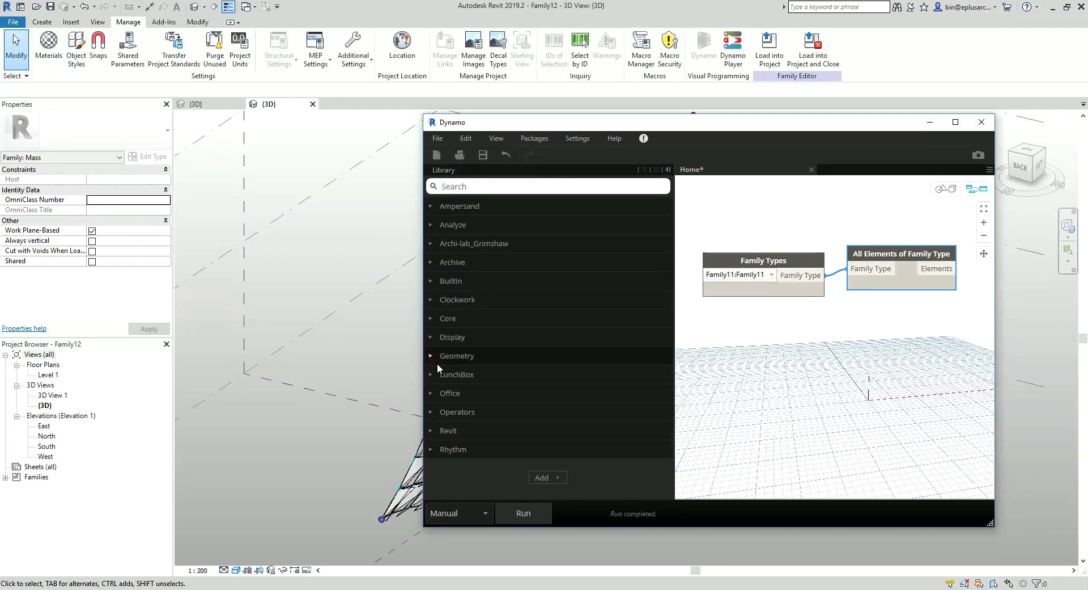
click(445, 432)
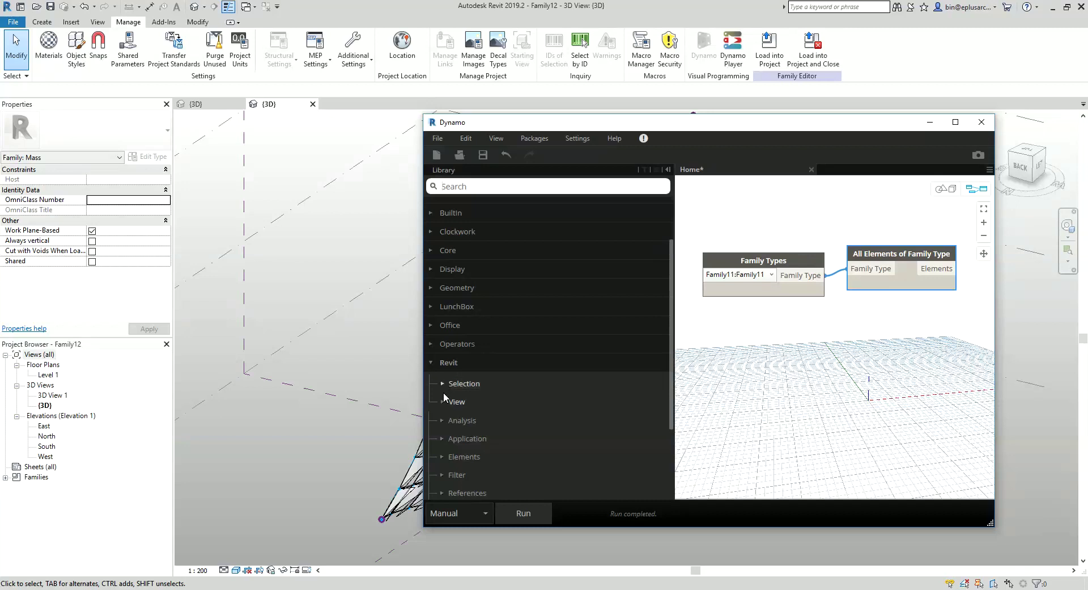
click(465, 457)
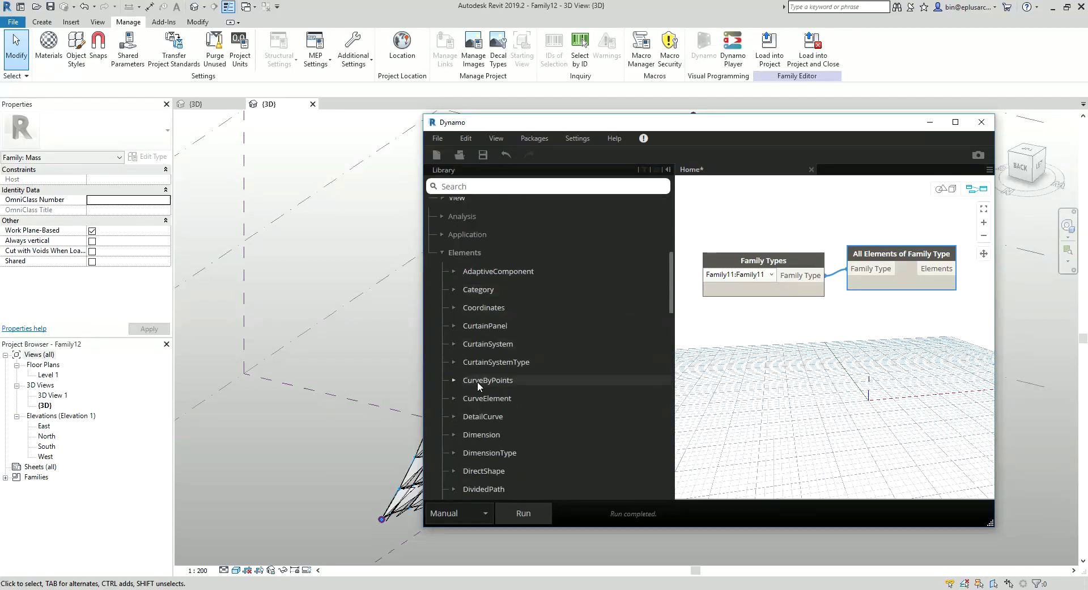
click(477, 457)
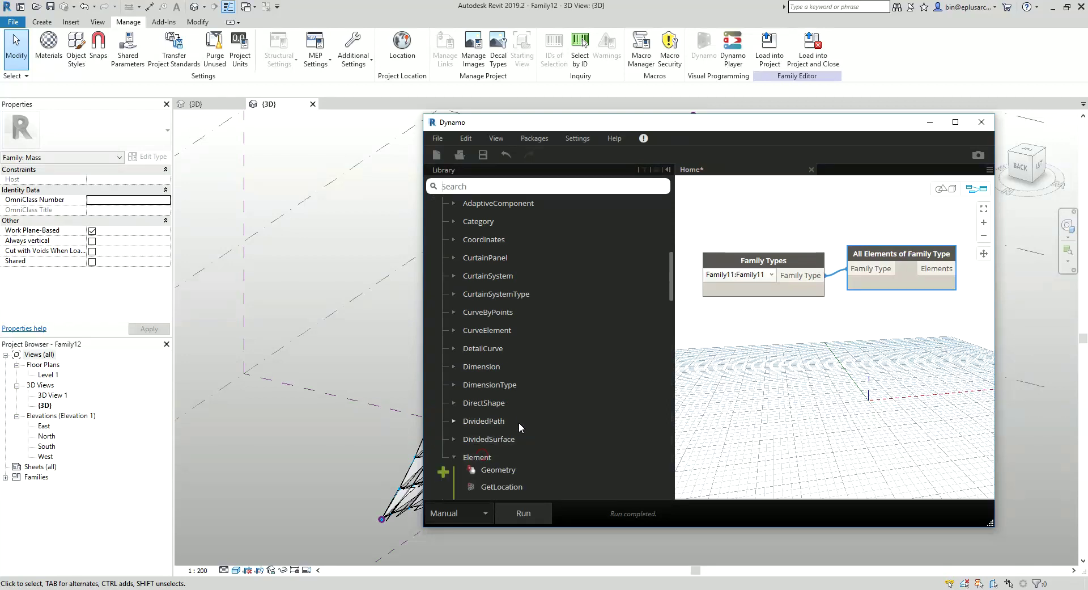
scroll(521, 414, down, 3)
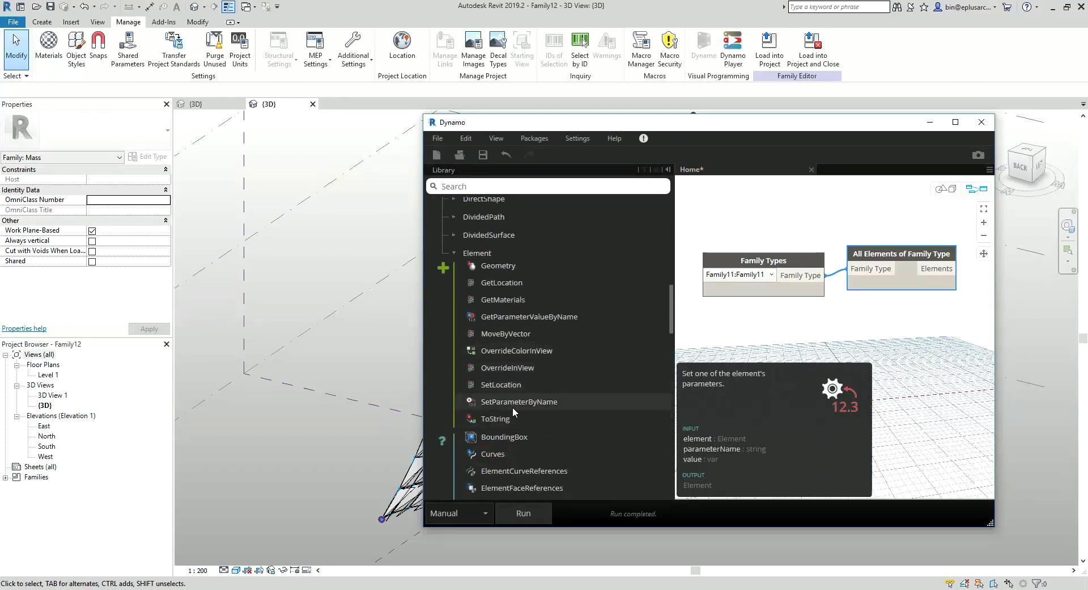
click(512, 402)
drag(913, 345, 917, 320)
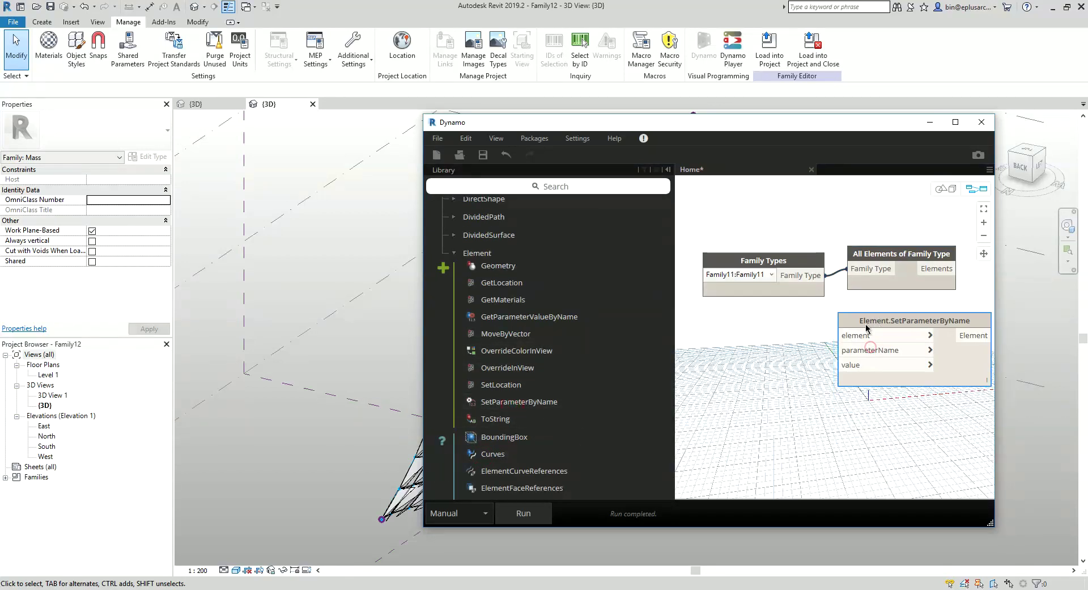
Create a Code Block listing "A1" and "A2"
double_click(715, 344)
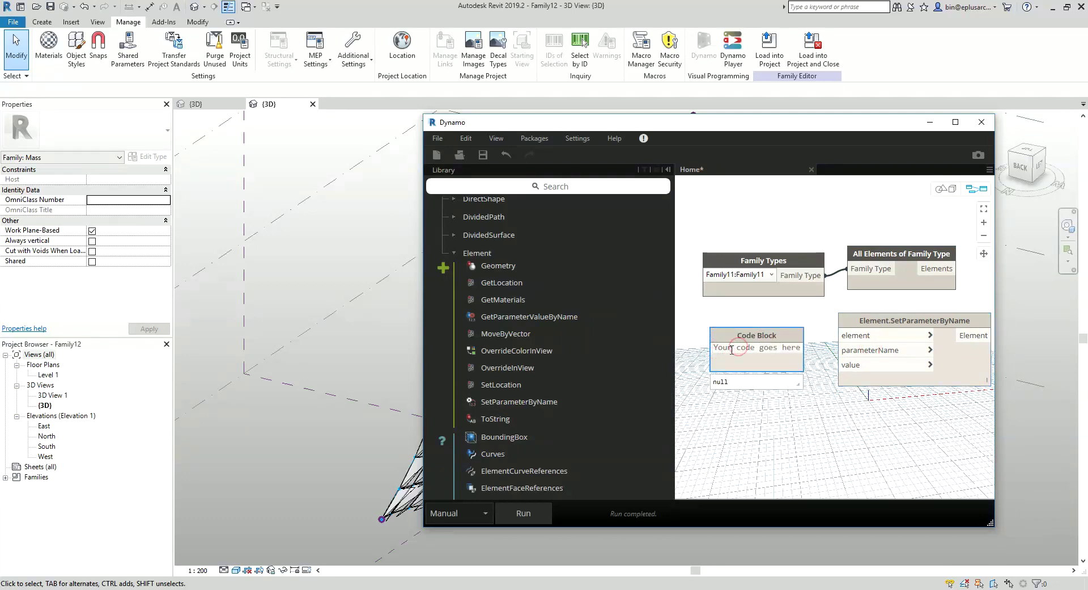
text("A1)
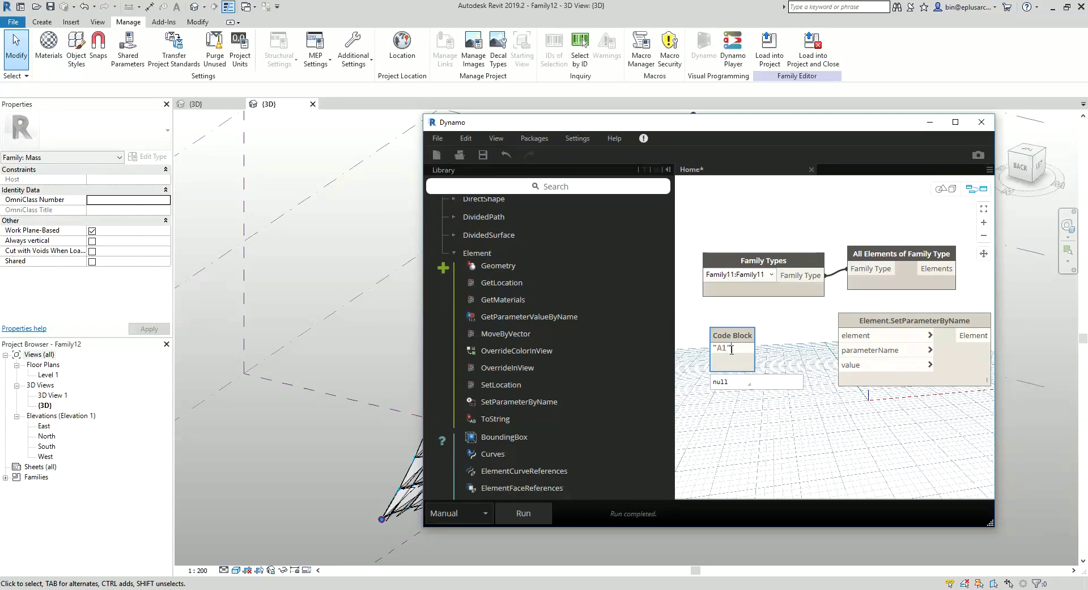
key(Return)
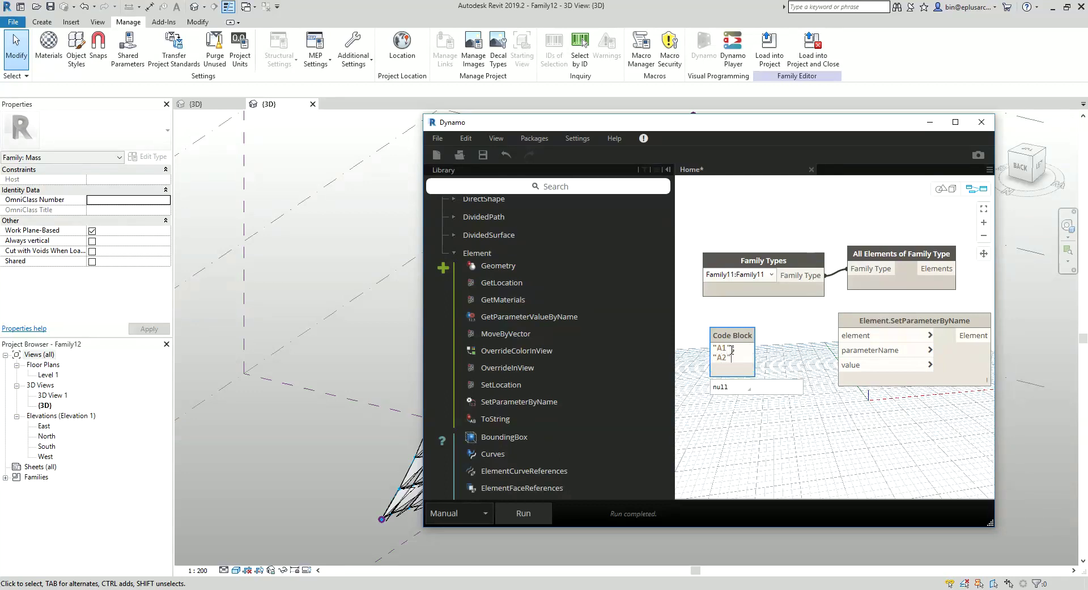
click(766, 412)
Add a second Code Block producing the range 0..1..0.01
scroll(791, 368, down, 2)
scroll(796, 342, down, 1)
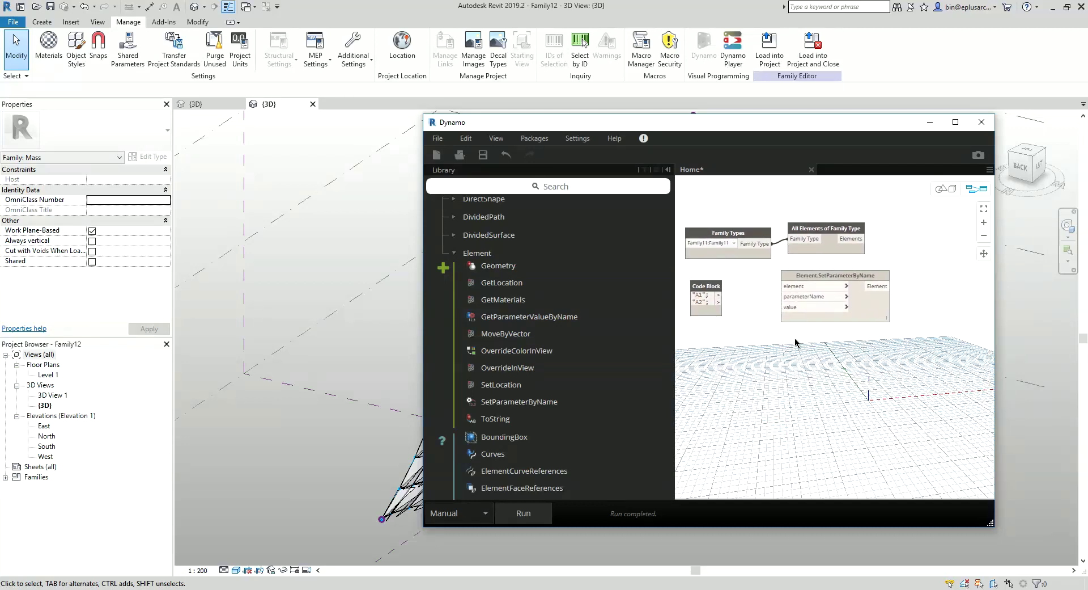
double_click(707, 347)
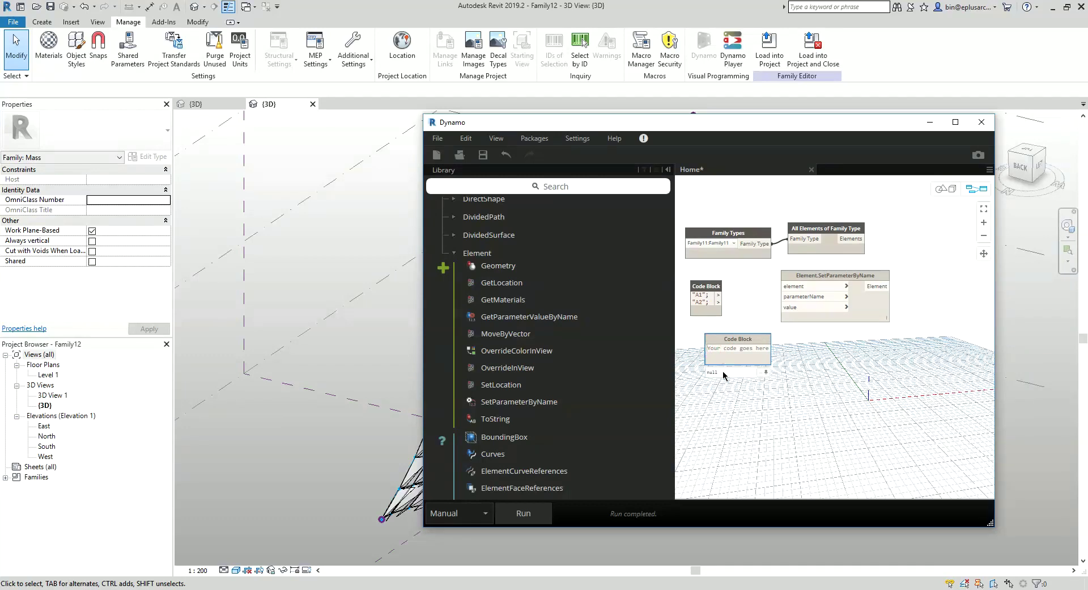
text(0..1..)
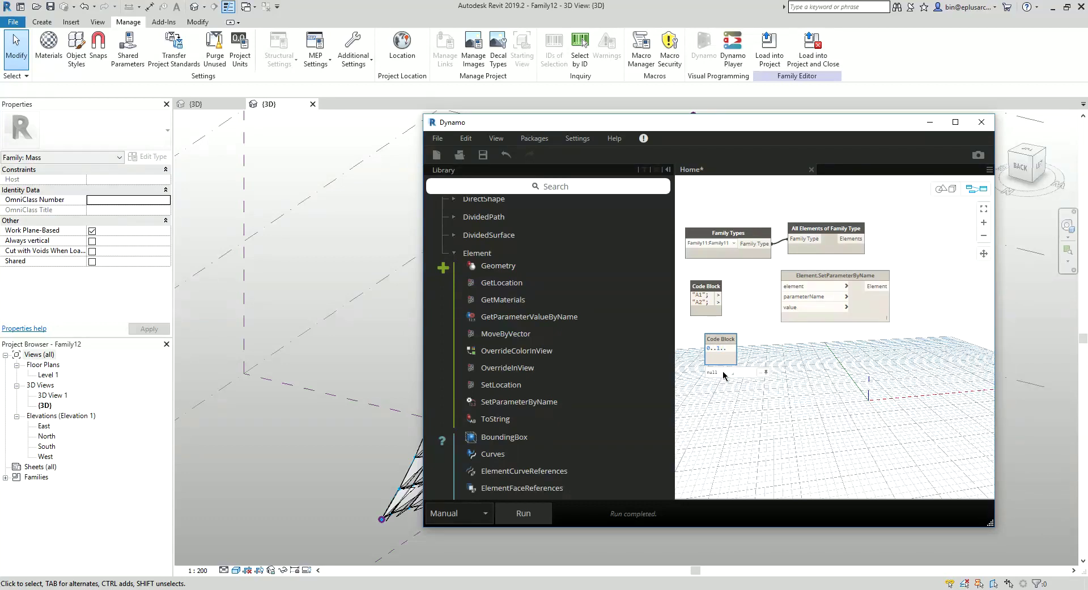
text(1)
click(724, 374)
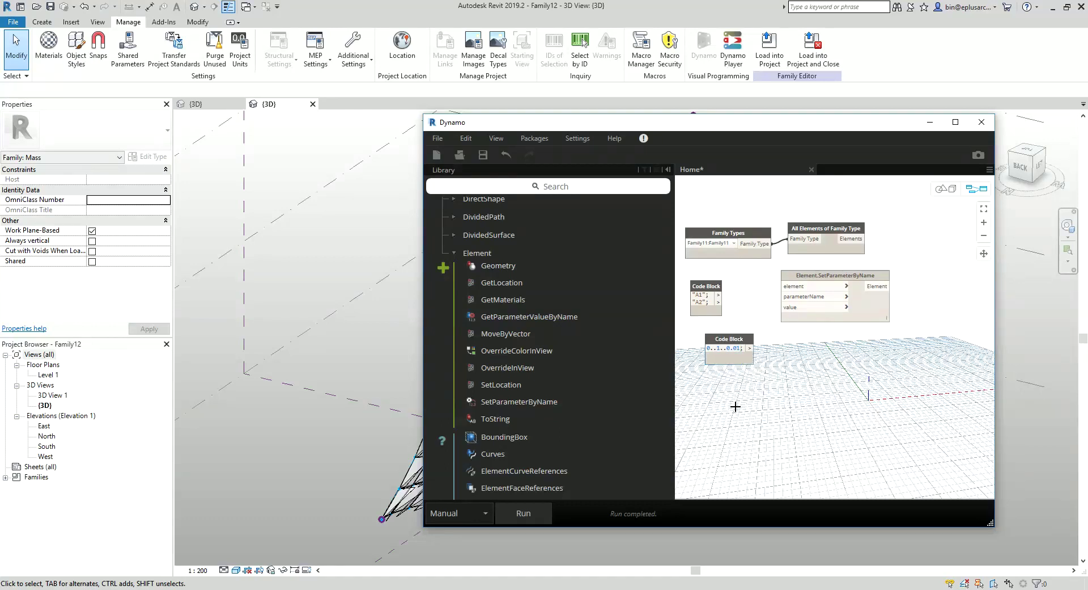
Run the graph and duplicate the Element.SetParameterByName node
click(523, 513)
mouse_move(749, 374)
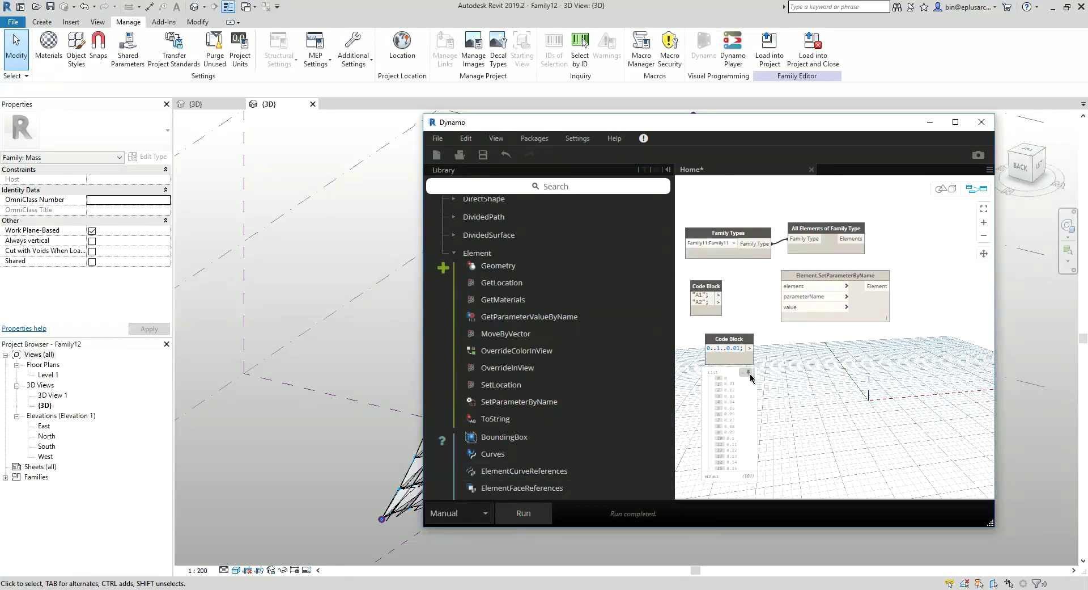
scroll(784, 374, up, 1)
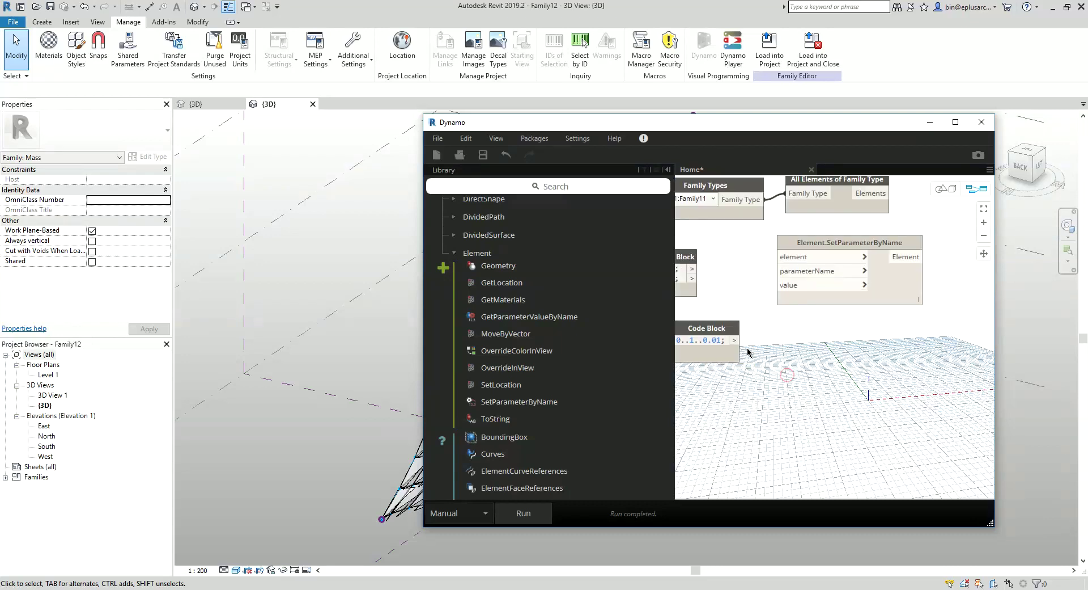
scroll(788, 372, up, 1)
middle_drag(826, 346, 894, 334)
drag(782, 315, 766, 313)
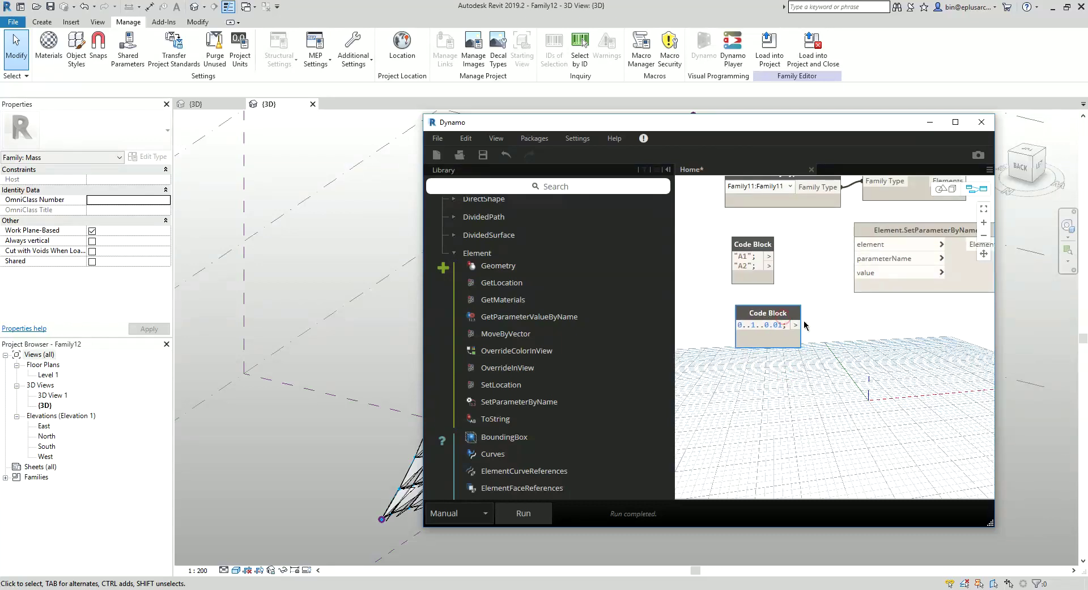
click(907, 231)
key(ctrl+c)
key(ctrl+v)
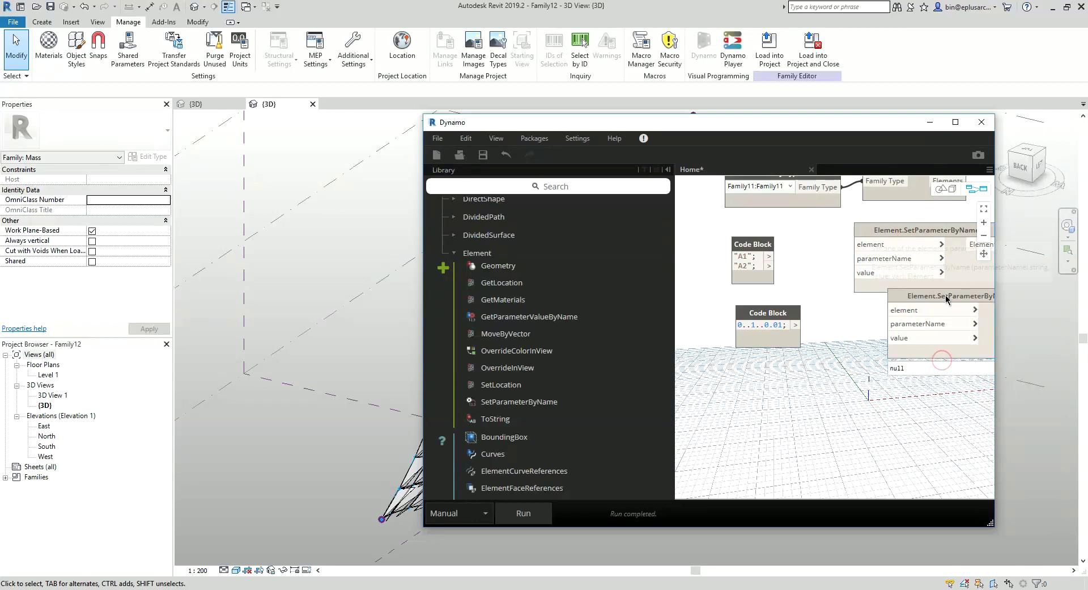
drag(946, 296, 903, 328)
Wire "A2" and the family elements into both SetParameterByName nodes, then run the graph
scroll(851, 318, down, 1)
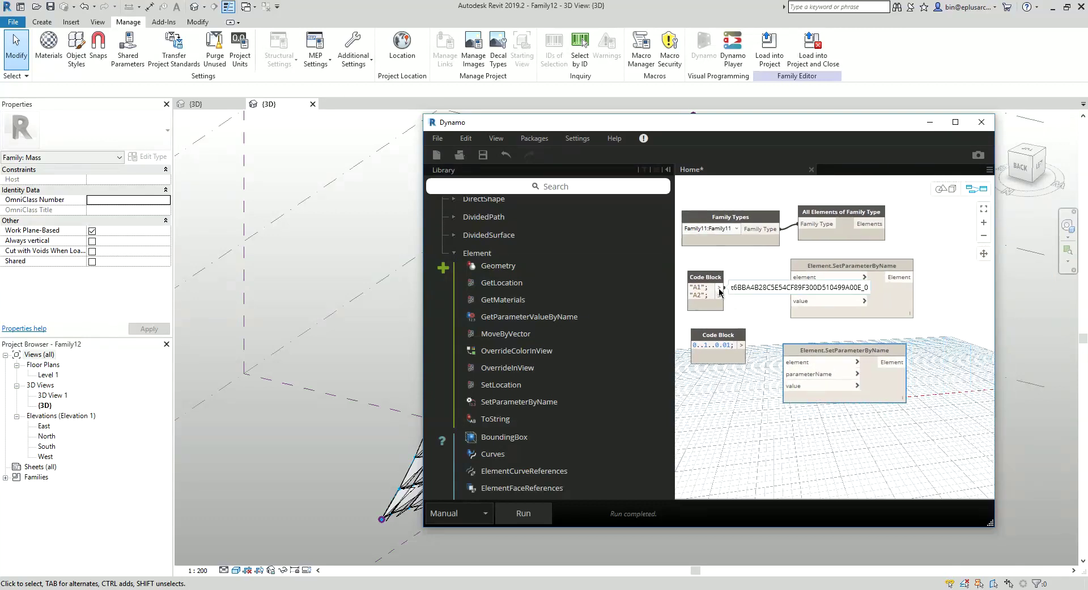
drag(720, 295, 788, 374)
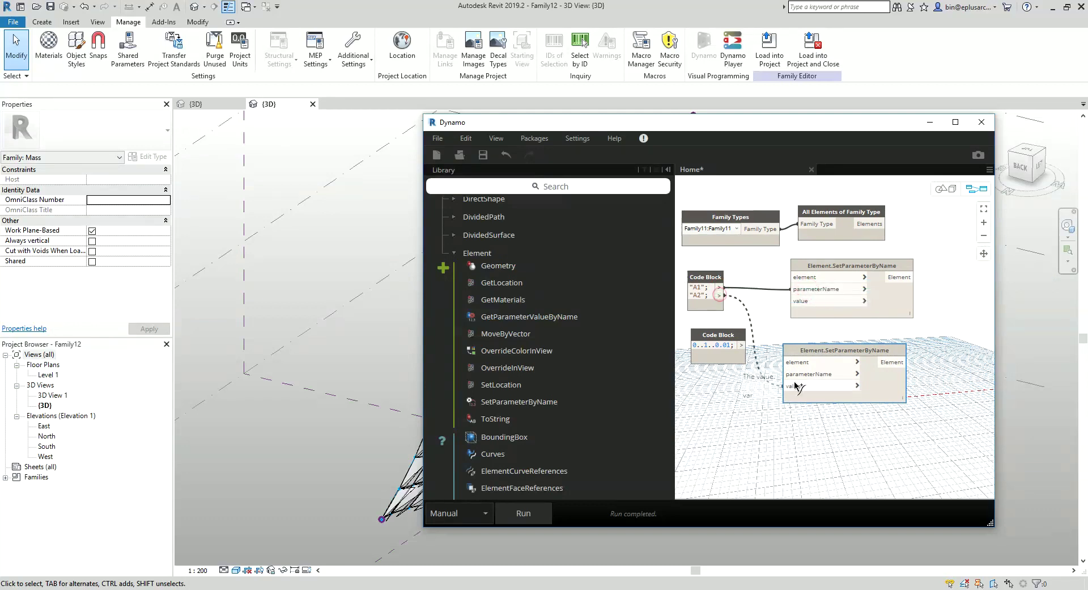
drag(882, 223, 786, 362)
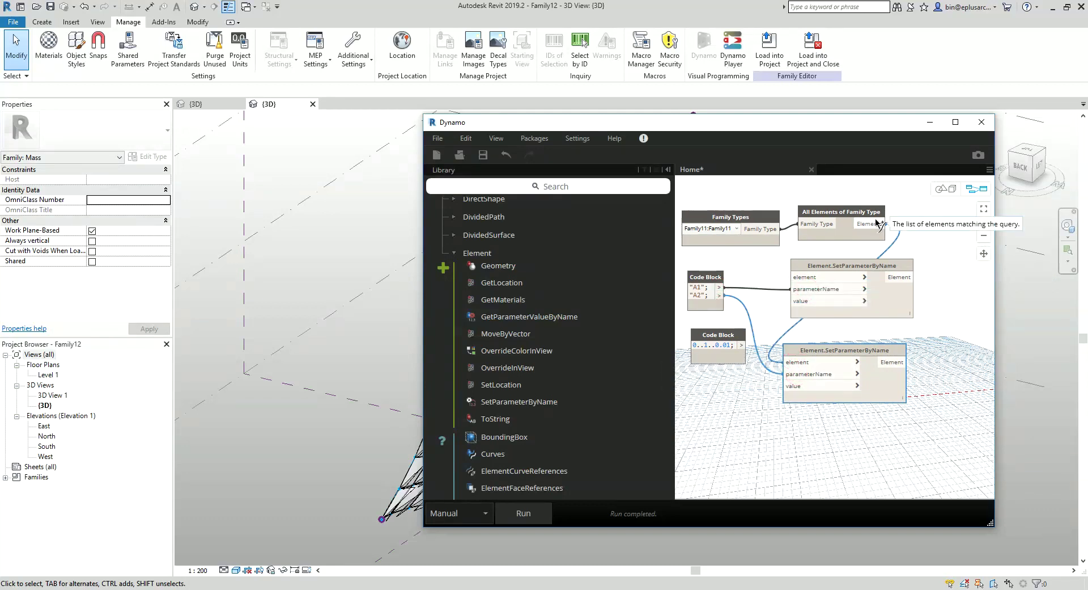
mouse_move(881, 224)
mouse_down()
mouse_move(794, 277)
mouse_move(743, 346)
mouse_move(785, 385)
mouse_up()
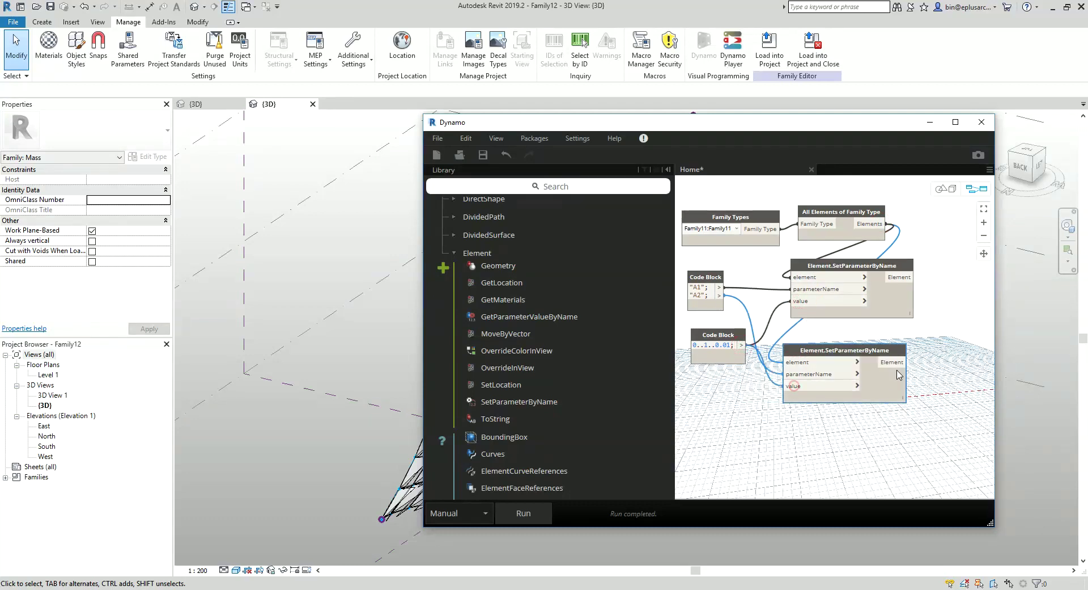
click(523, 514)
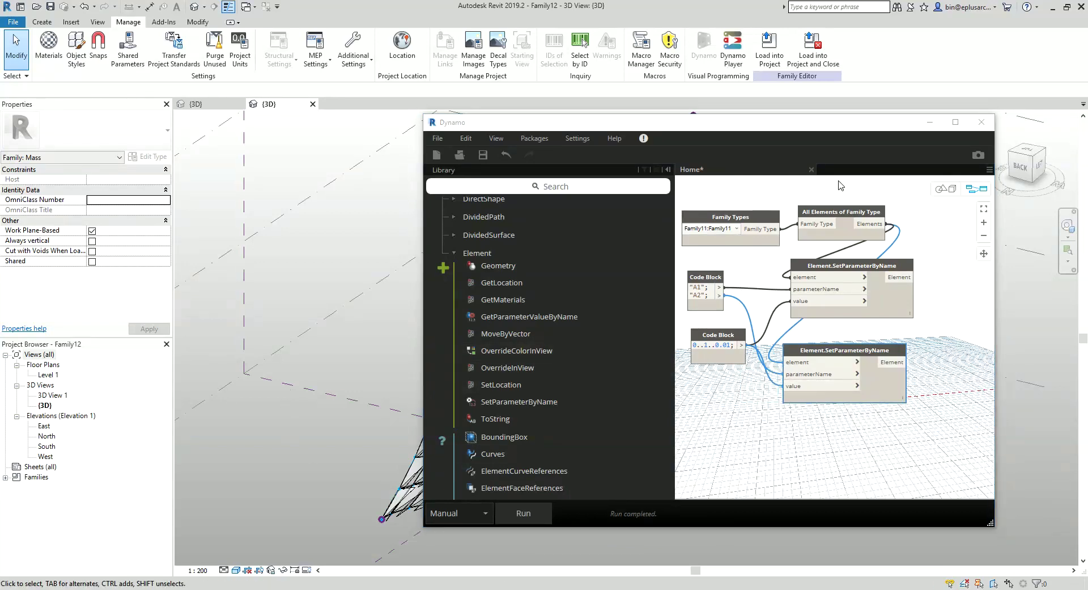
Minimize Dynamo and orbit, zoom and pan to inspect the varied panel tilts
click(930, 122)
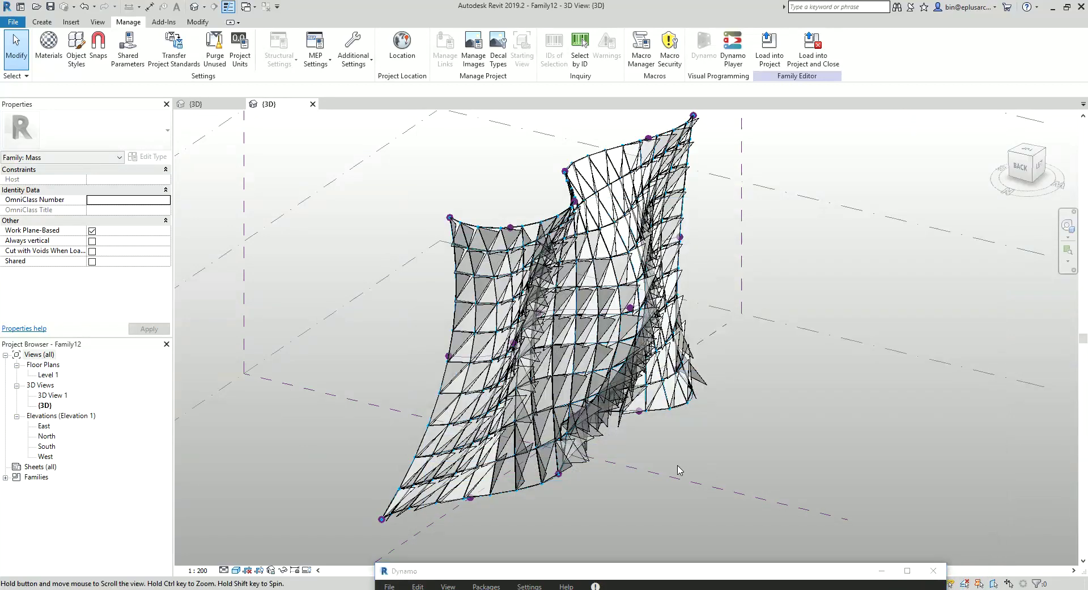
mouse_move(590, 374)
shift+middle_down()
mouse_move(560, 379)
mouse_move(498, 430)
mouse_move(418, 460)
shift+middle_up()
shift+middle_drag(436, 486, 605, 518)
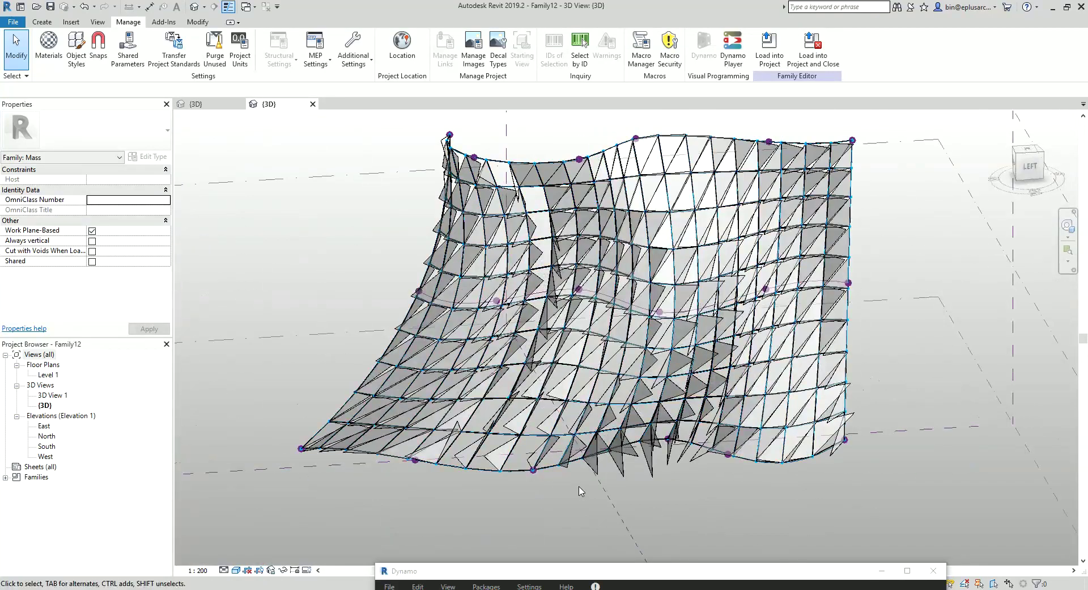
scroll(585, 471, up, 3)
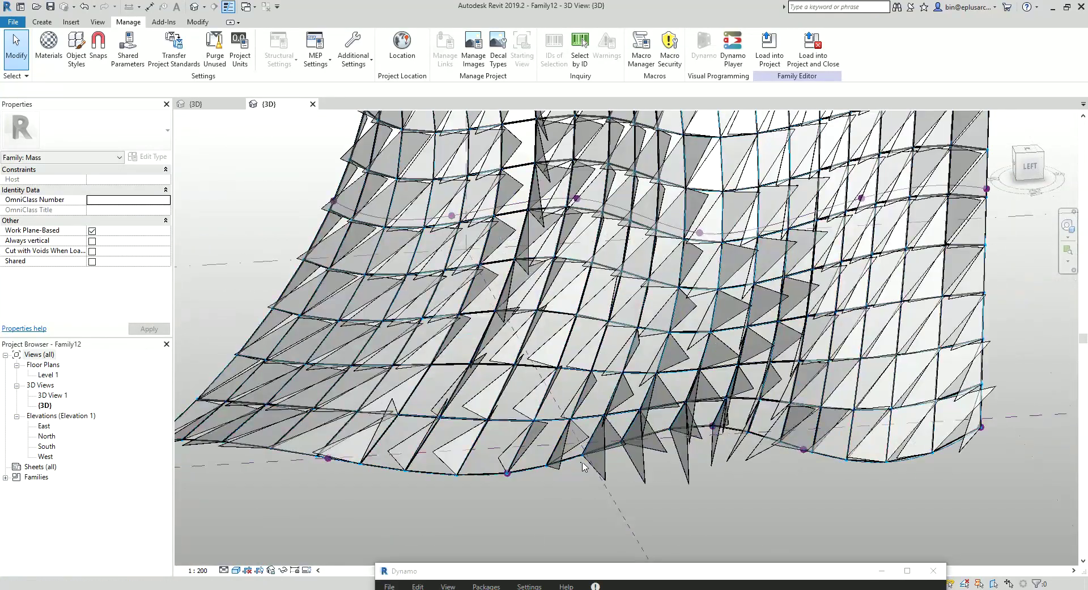
mouse_move(592, 464)
middle_down()
mouse_move(620, 433)
mouse_move(713, 398)
mouse_move(459, 375)
mouse_move(300, 326)
mouse_move(353, 262)
mouse_move(403, 235)
mouse_move(579, 306)
mouse_move(385, 394)
mouse_move(332, 376)
mouse_move(635, 366)
mouse_move(596, 347)
middle_up()
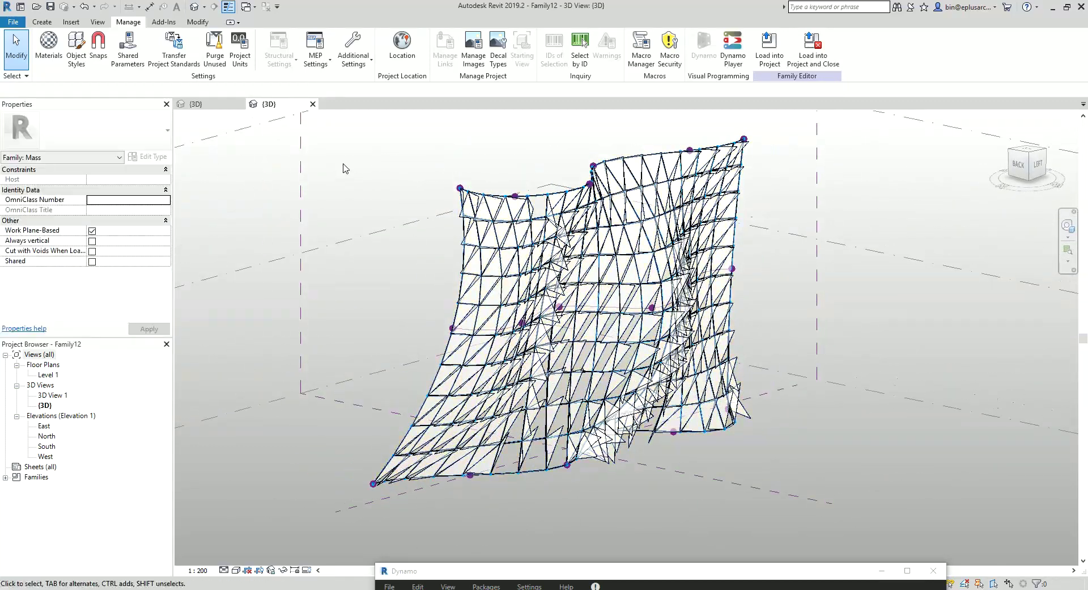
Create a new project, Project3, from the chosen template
click(14, 23)
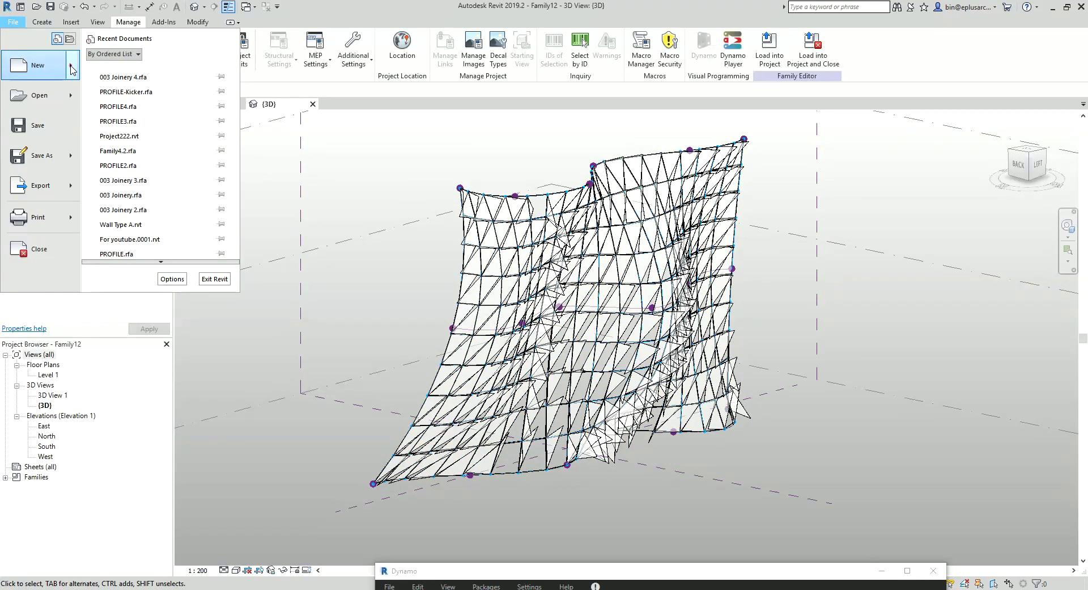
mouse_move(39, 64)
click(137, 70)
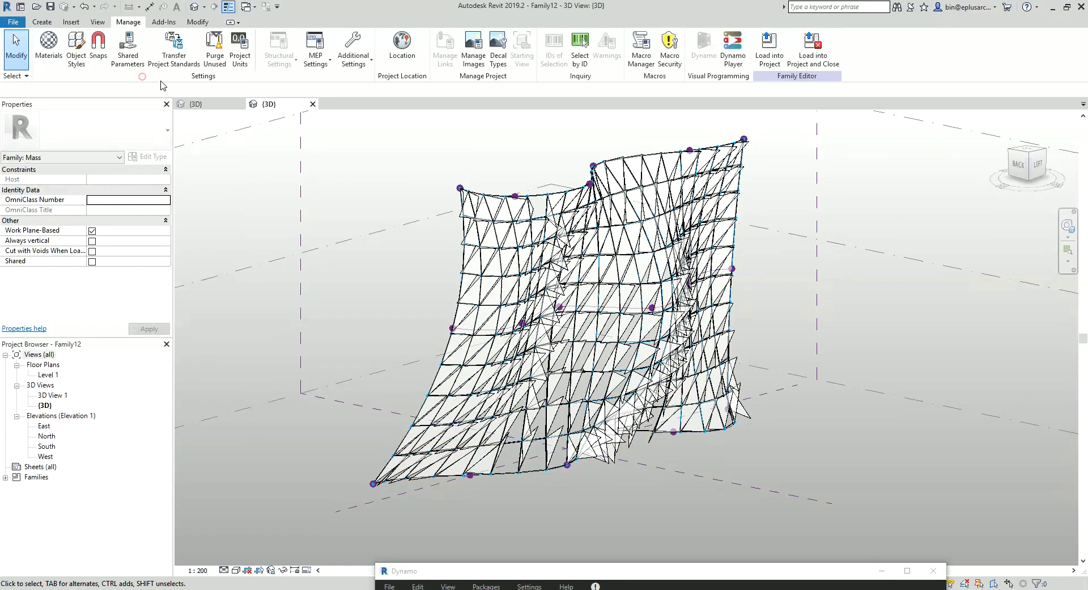
click(541, 278)
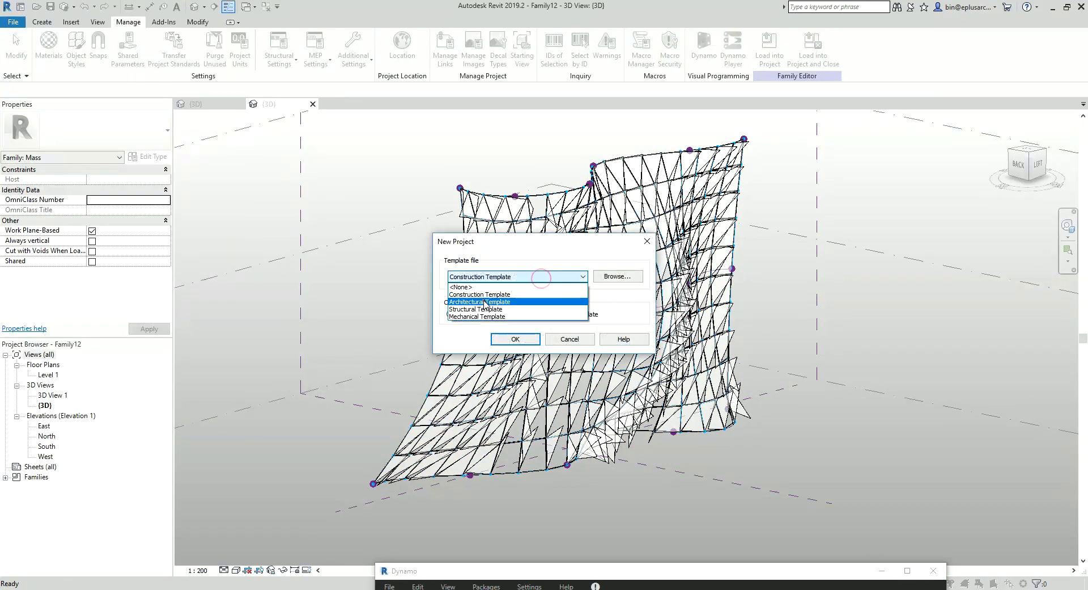
click(497, 294)
click(527, 339)
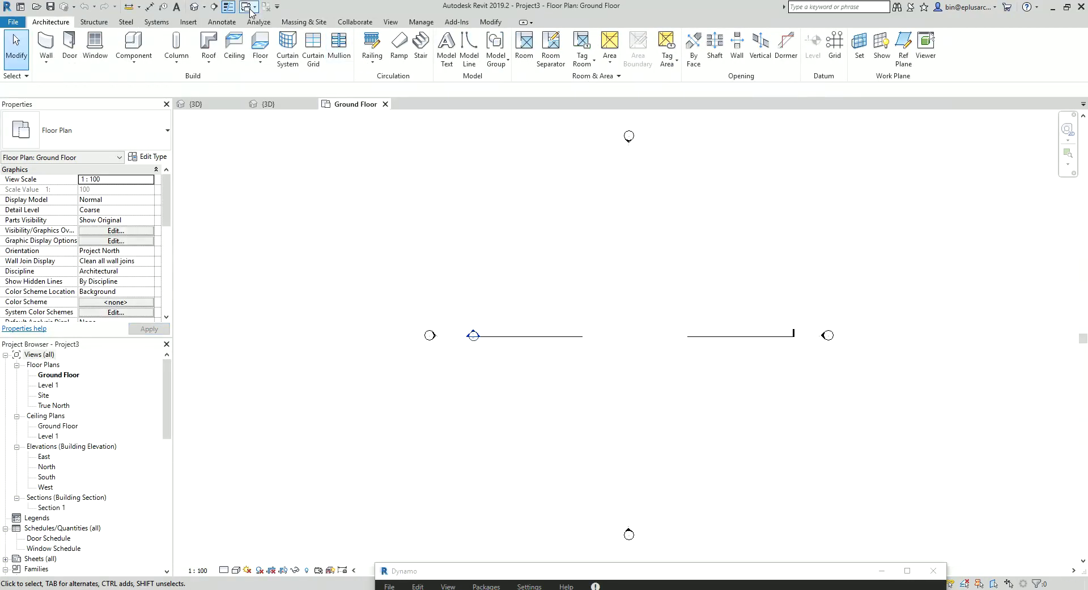
Load the Family12 mass family into Project3 from its 3D view
click(247, 7)
click(258, 34)
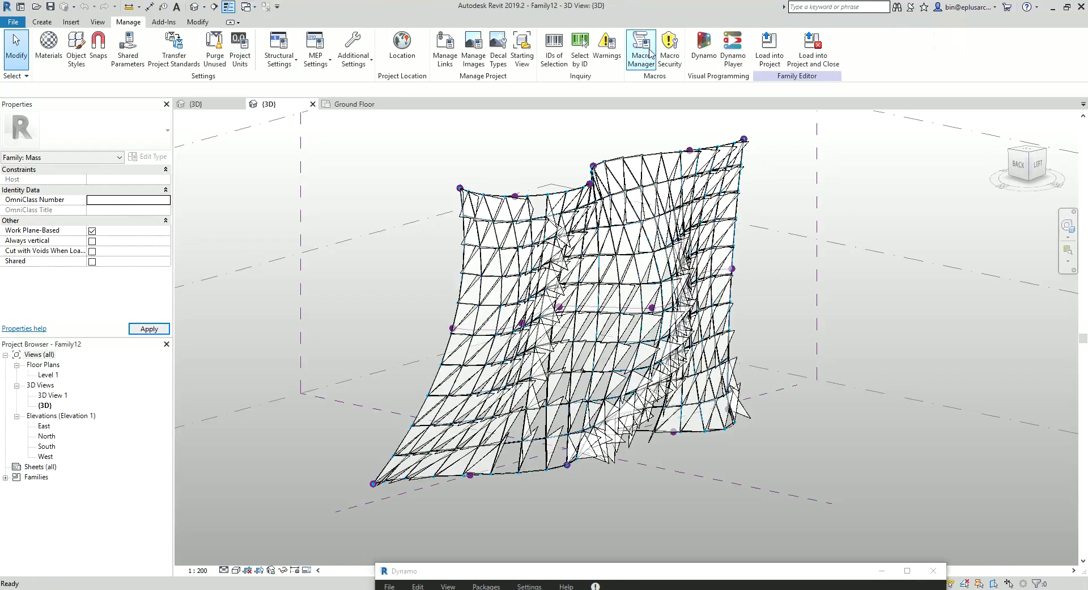
click(776, 60)
click(469, 247)
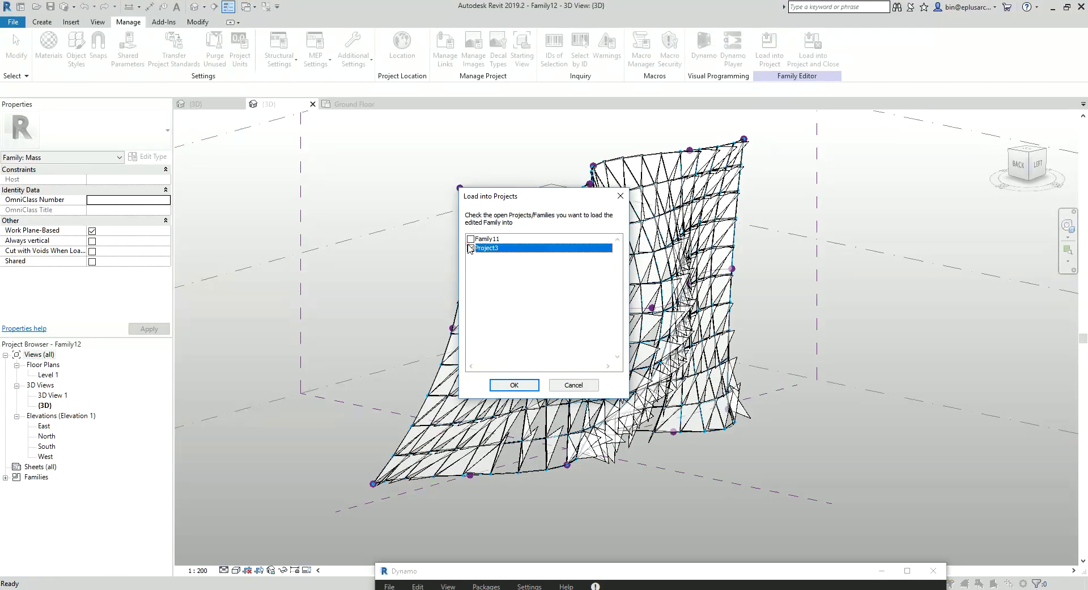
click(514, 385)
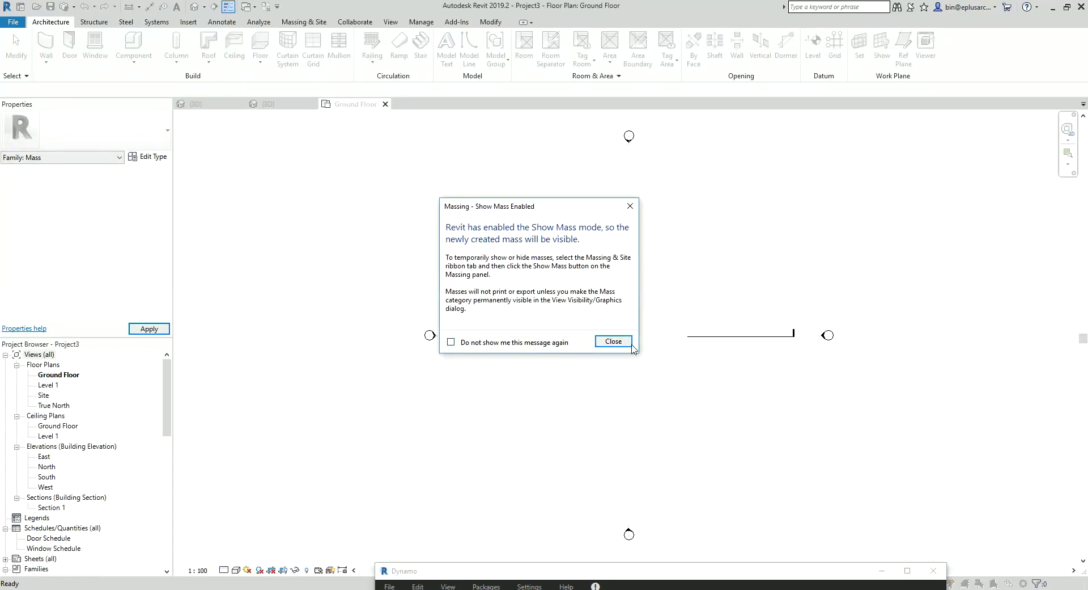
Dismiss the Show Mass notice, place a Family12 mass on the Ground Floor, and open the default 3D view
click(615, 341)
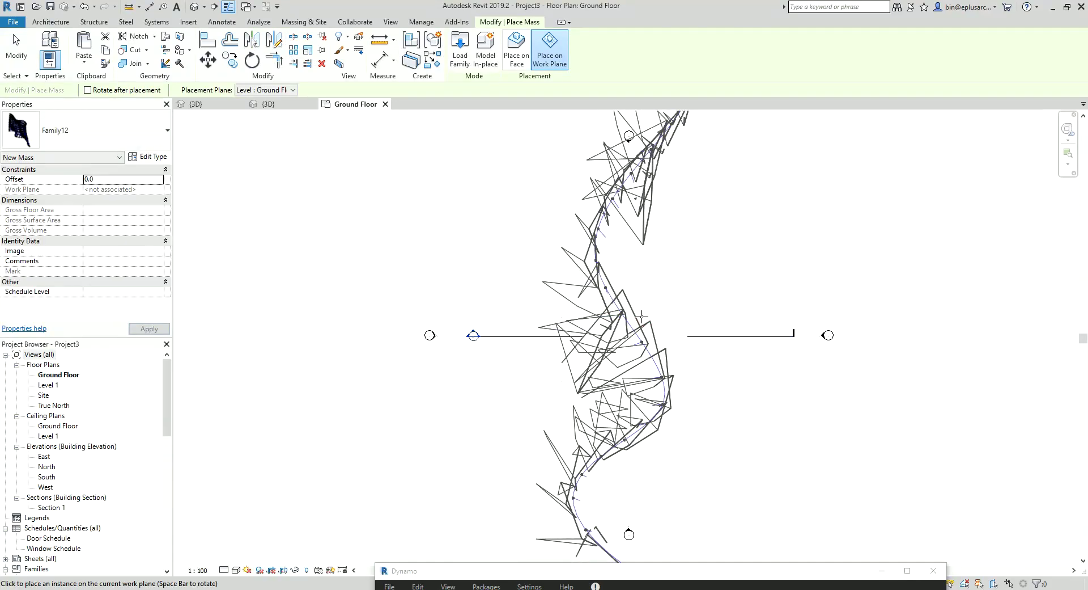
click(640, 312)
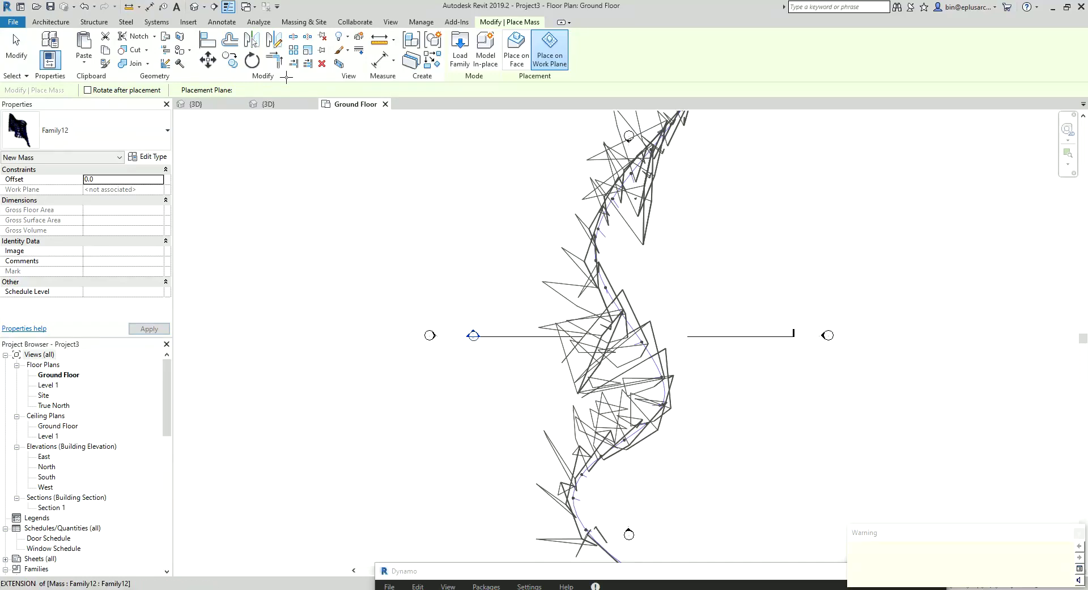
click(194, 6)
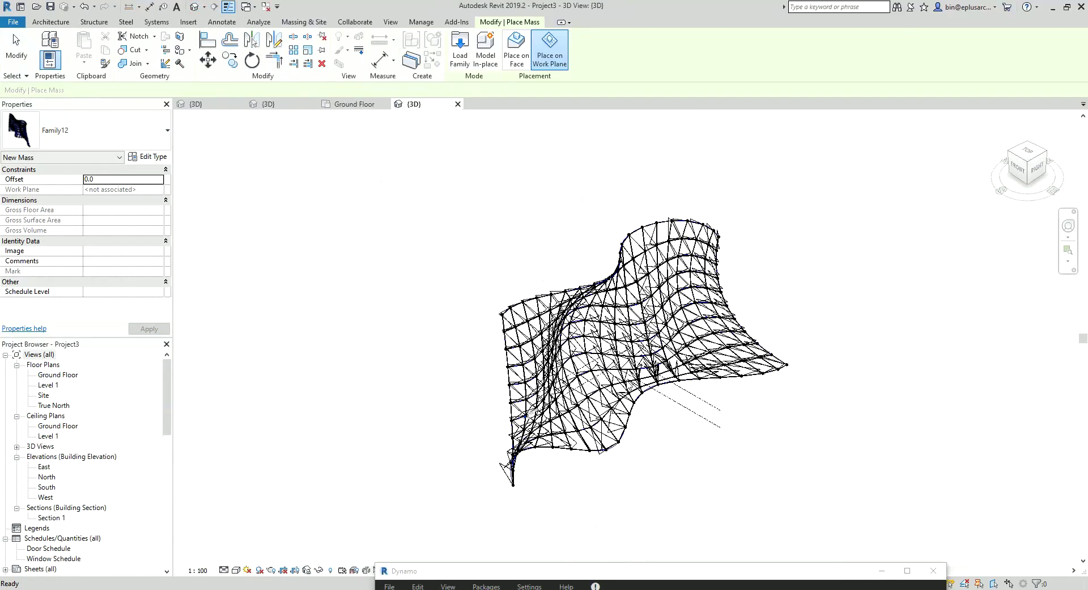
End mass placement and orbit, zoom-to-fit and zoom to inspect the placed Family12 mass
scroll(619, 385, up, 3)
key(Escape)
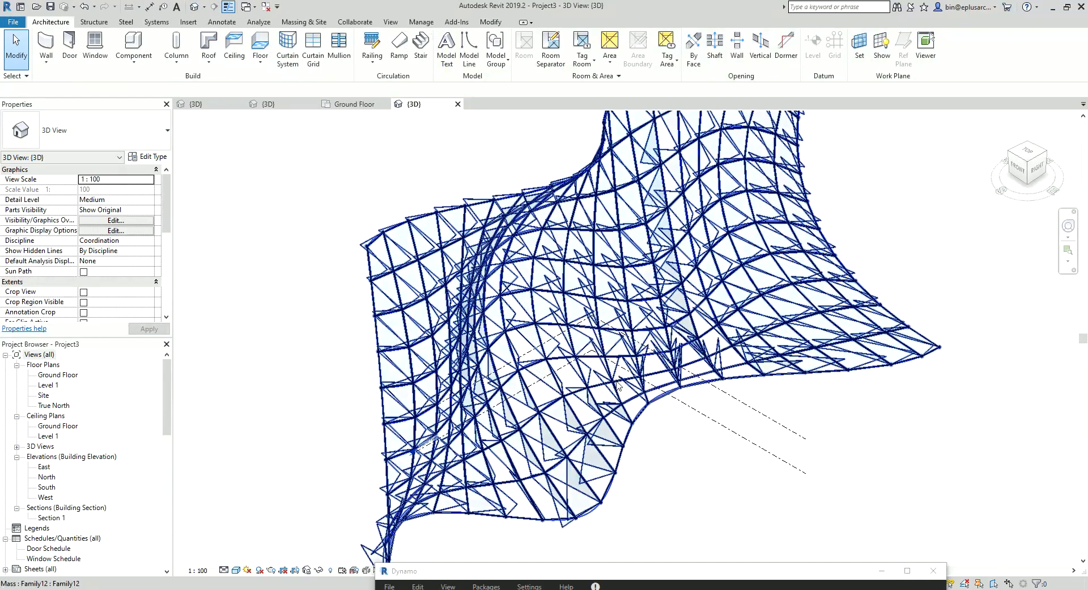
mouse_move(619, 386)
shift+middle_down()
mouse_move(664, 329)
mouse_move(610, 218)
mouse_move(703, 202)
mouse_move(915, 360)
shift+middle_up()
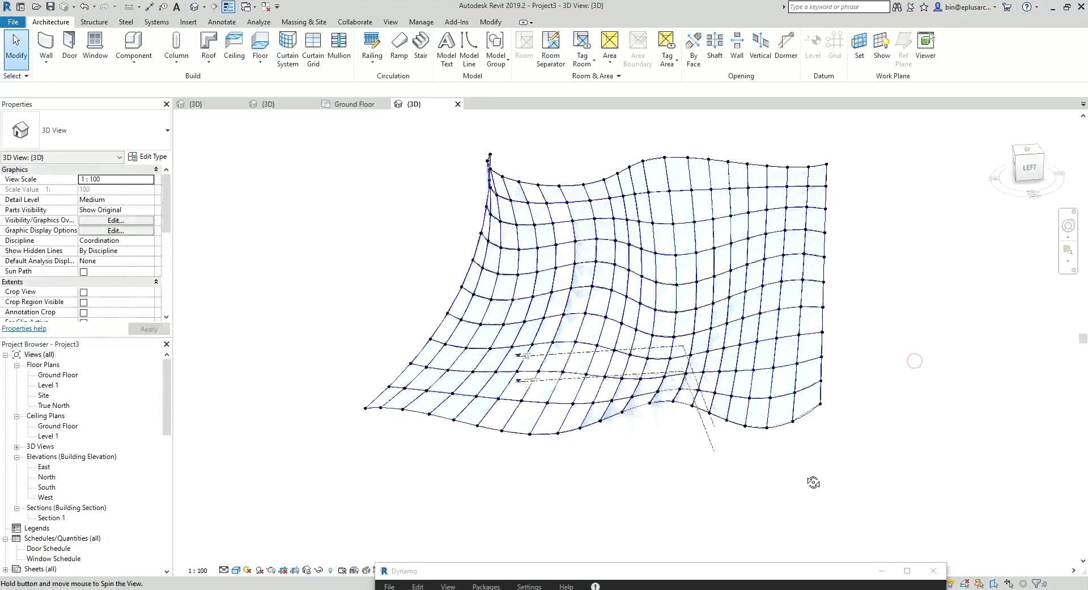
shift+middle_drag(814, 482, 770, 438)
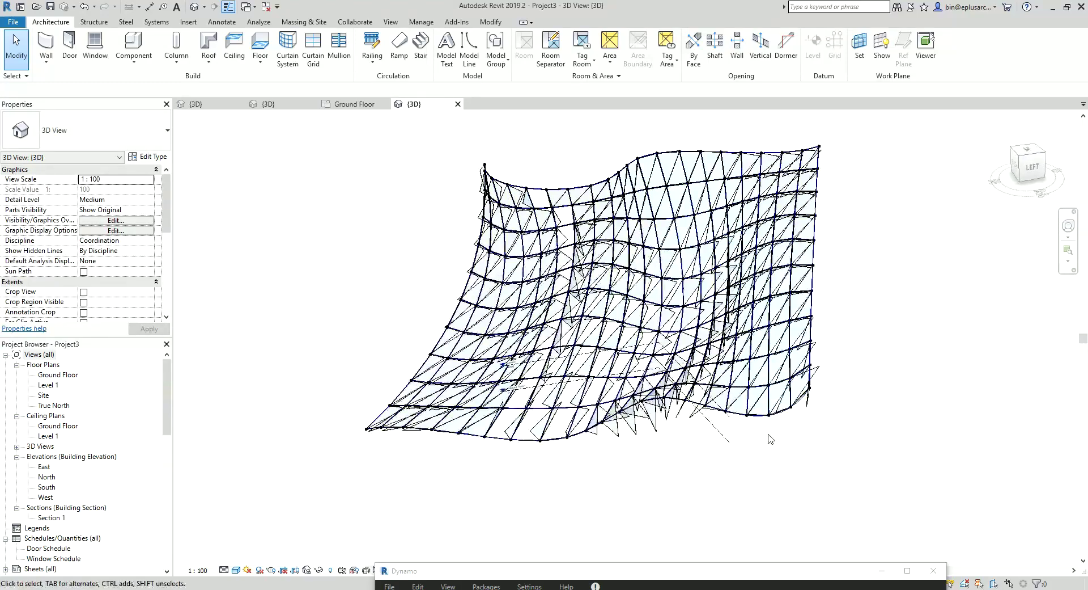
shift+middle_drag(420, 472, 498, 492)
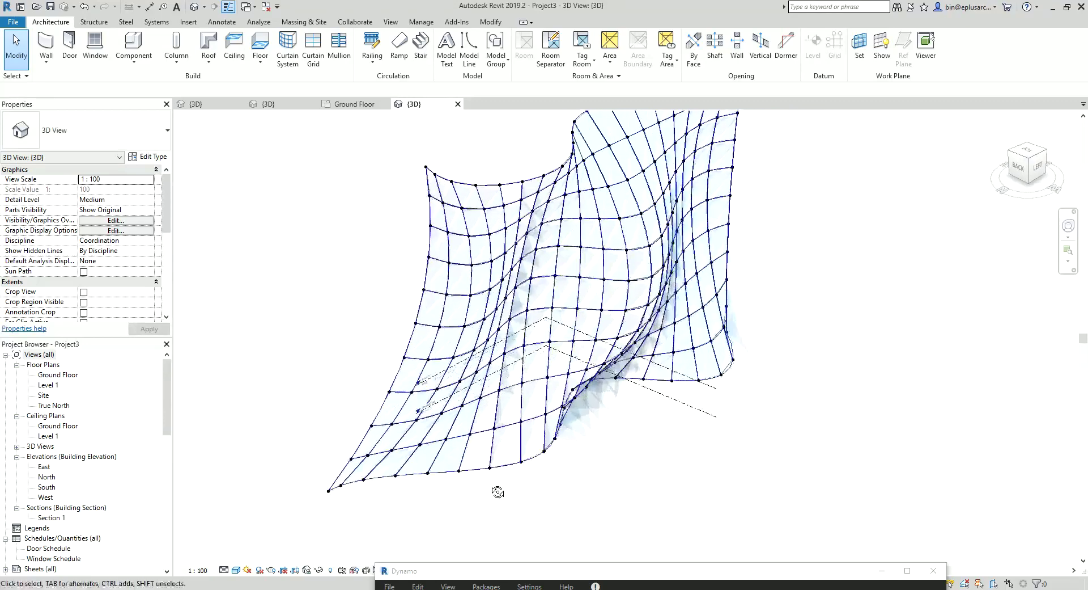
click(1068, 250)
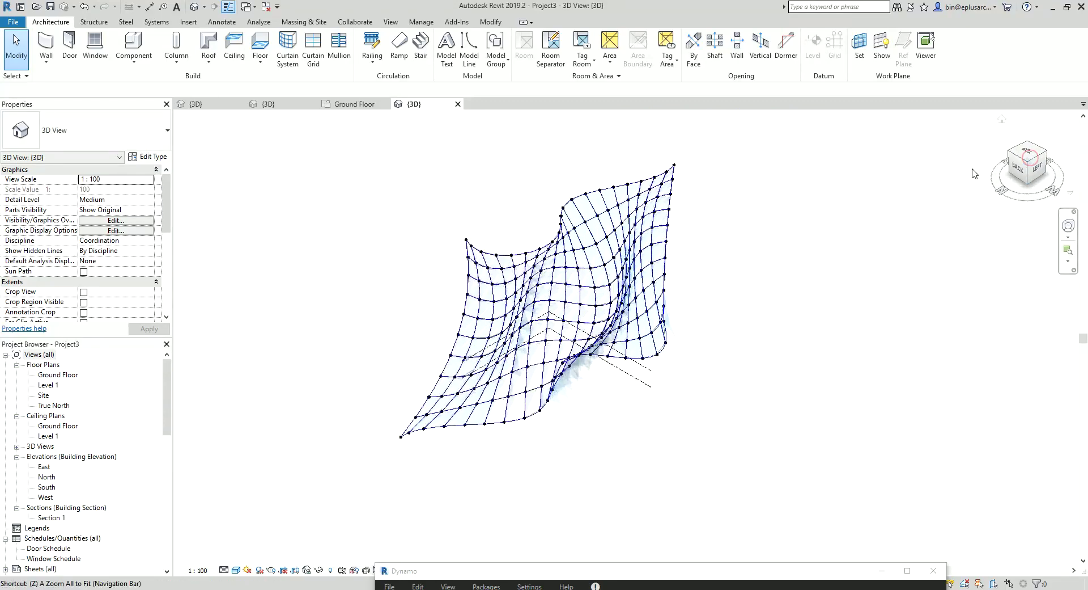
scroll(641, 394, up, 4)
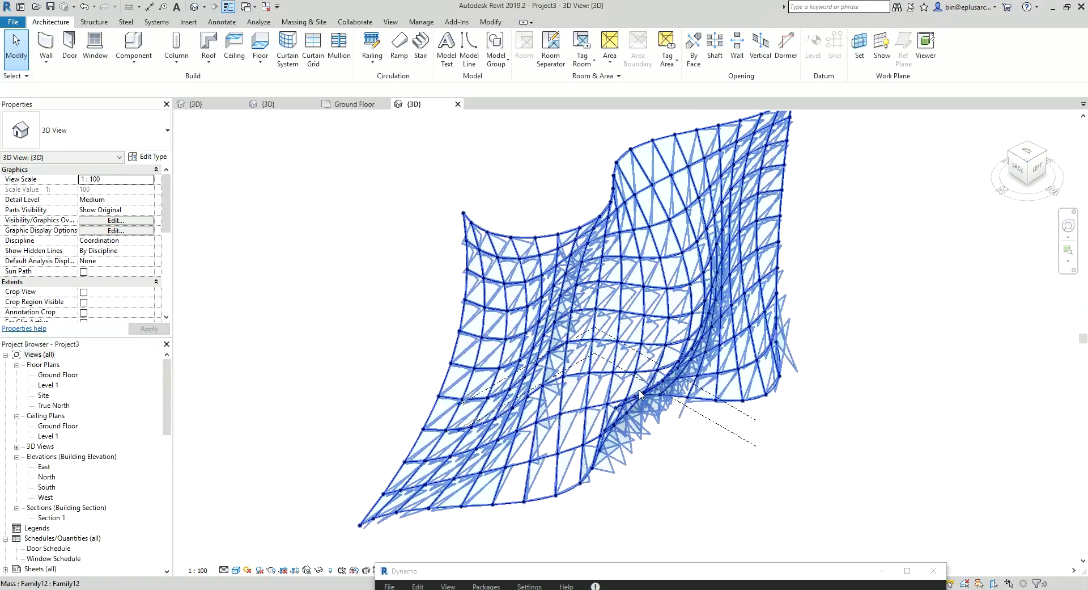
scroll(544, 436, down, 1)
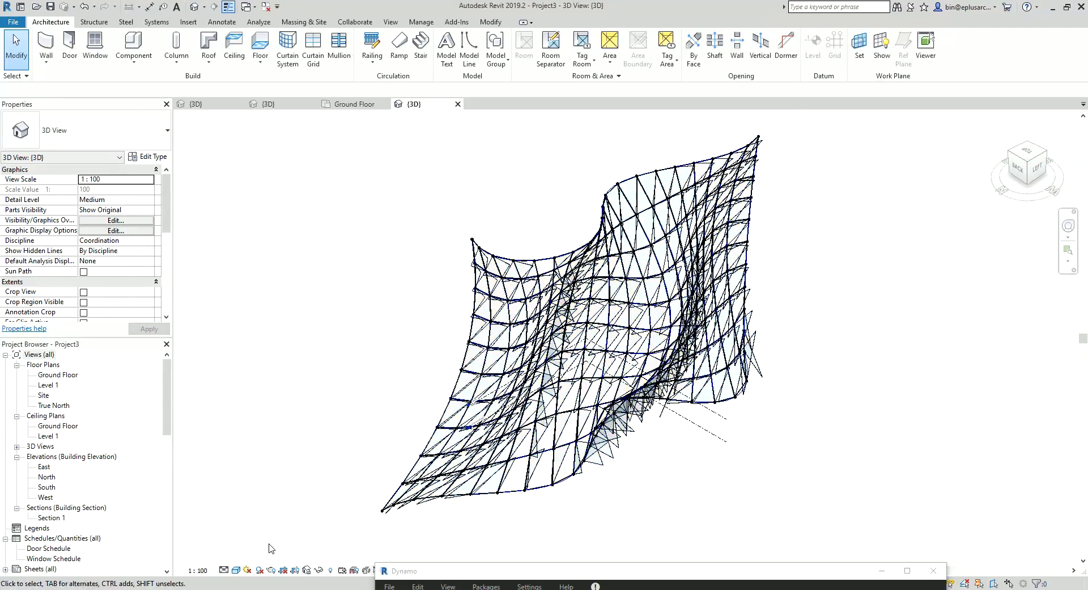